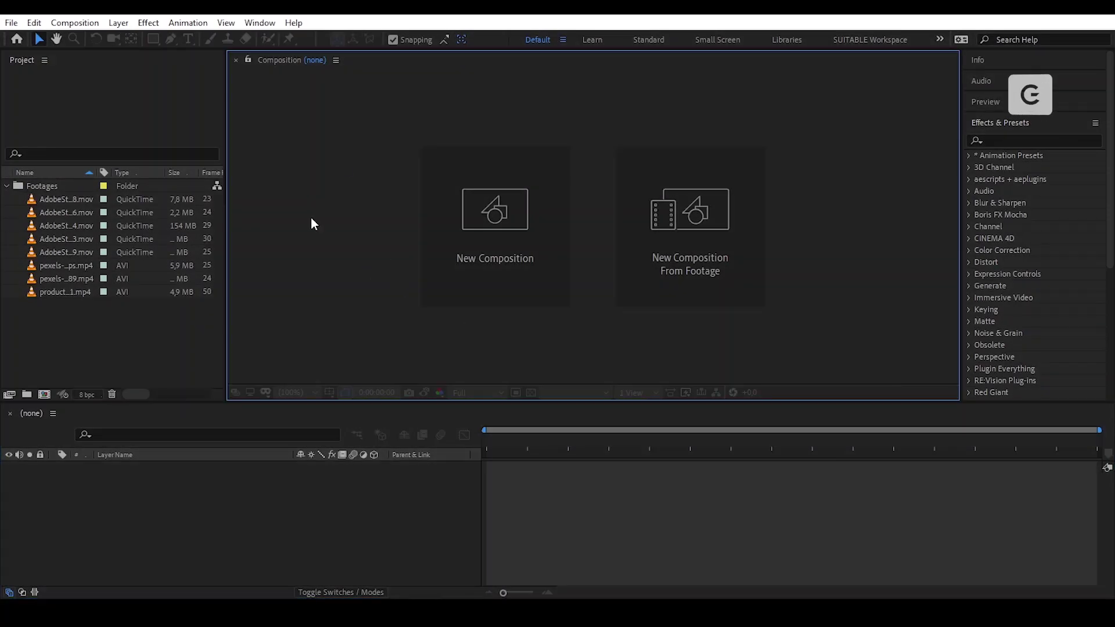
# Step: Create a new composition using the HDTV 1080 29.97 preset with a duration of 0;00;10;00
pyautogui.click(494, 235)
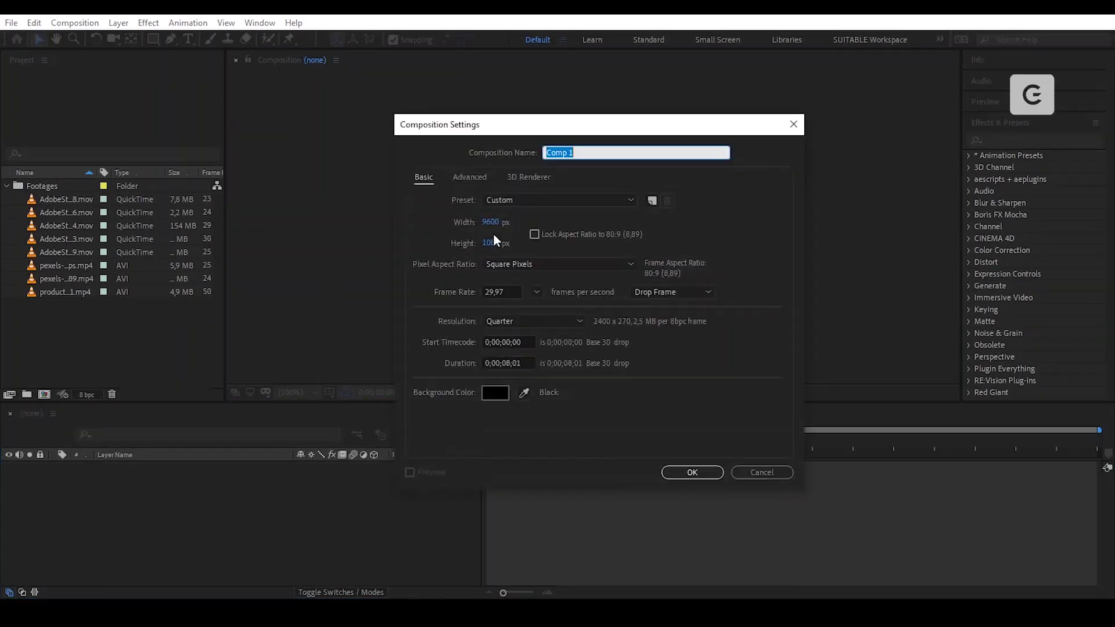
pyautogui.click(543, 199)
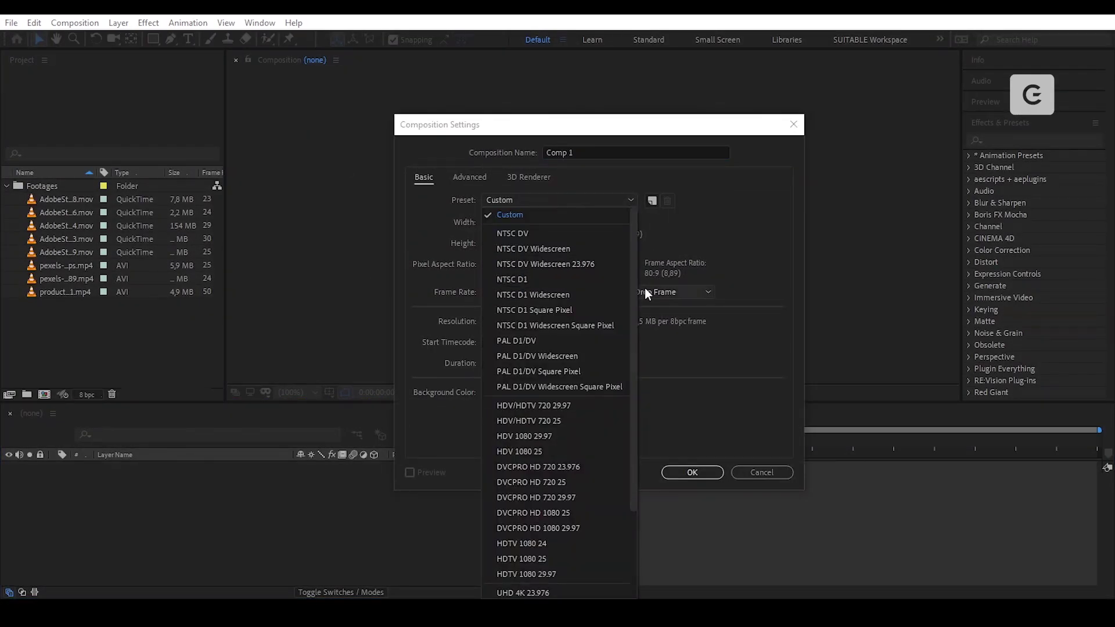
pyautogui.moveTo(634, 288); pyautogui.dragTo(635, 433)
pyautogui.click(588, 461)
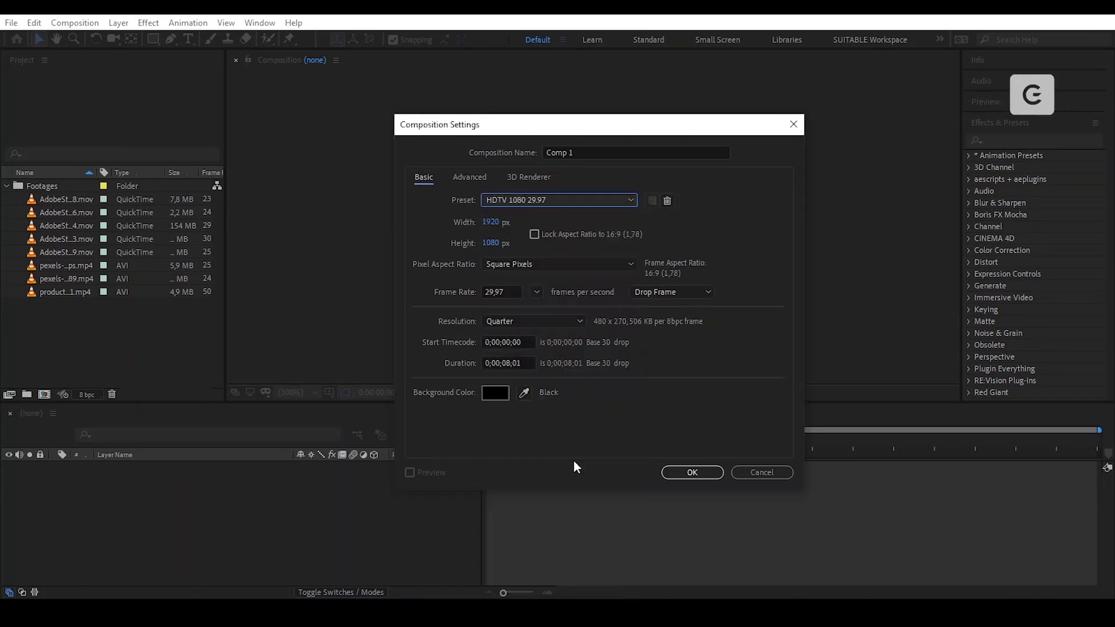
pyautogui.click(506, 365)
pyautogui.hotkey('ctrl', 'a')
pyautogui.write('1000')
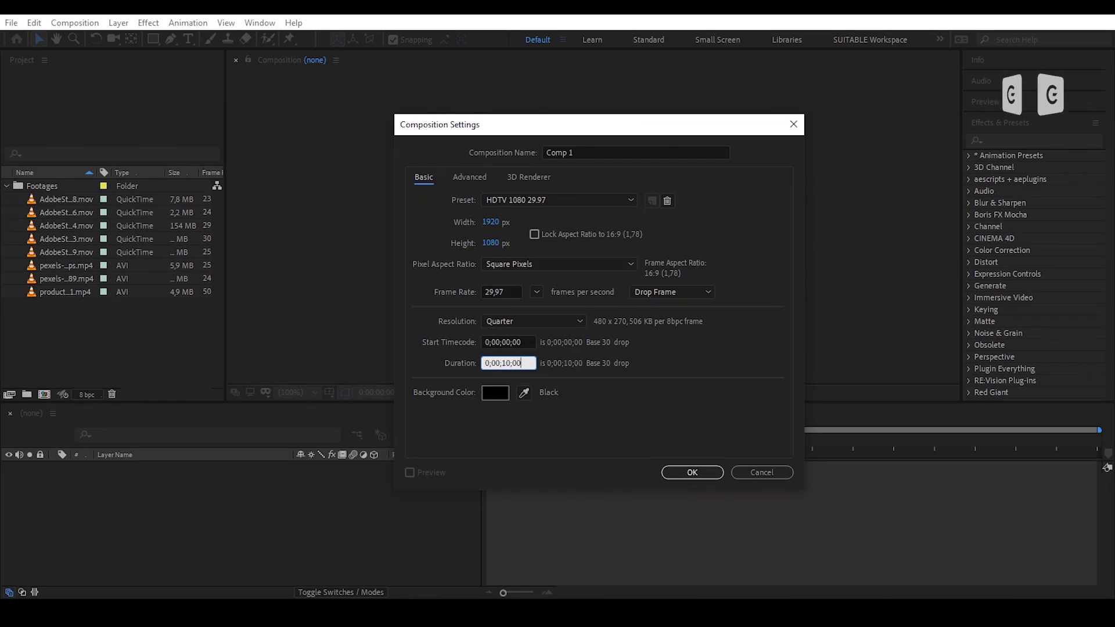
pyautogui.click(692, 473)
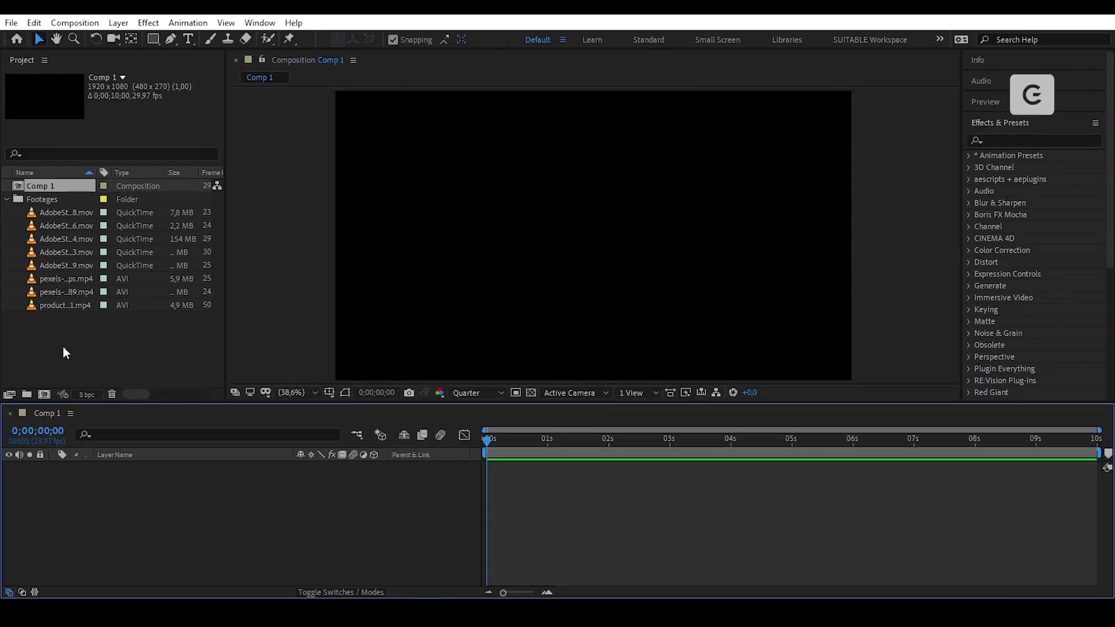
# Step: Create a second composition named FINAL_Comp with the same settings and nest Comp 1 in it
pyautogui.click(44, 394)
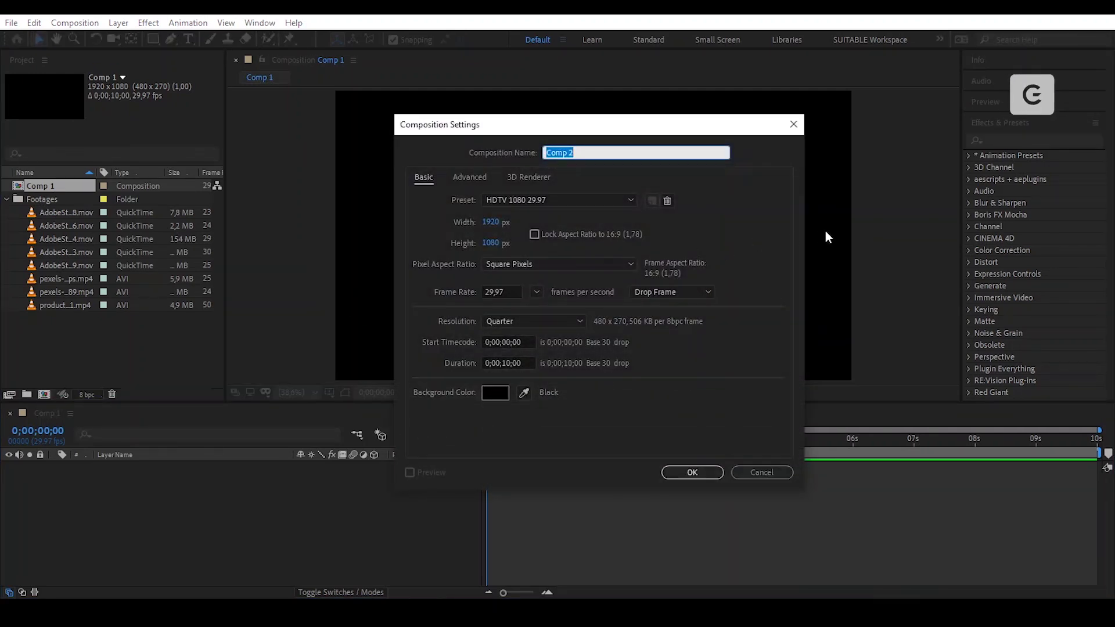
pyautogui.write('FINAL_Comp')
pyautogui.press('Return')
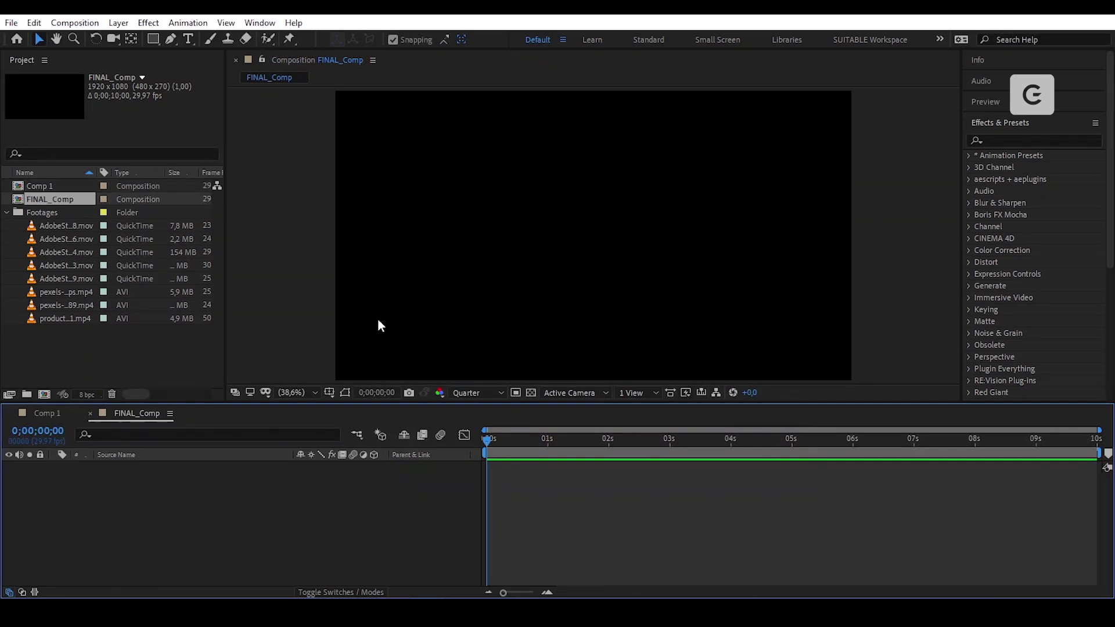
pyautogui.click(64, 345)
pyautogui.moveTo(40, 185); pyautogui.dragTo(85, 480)
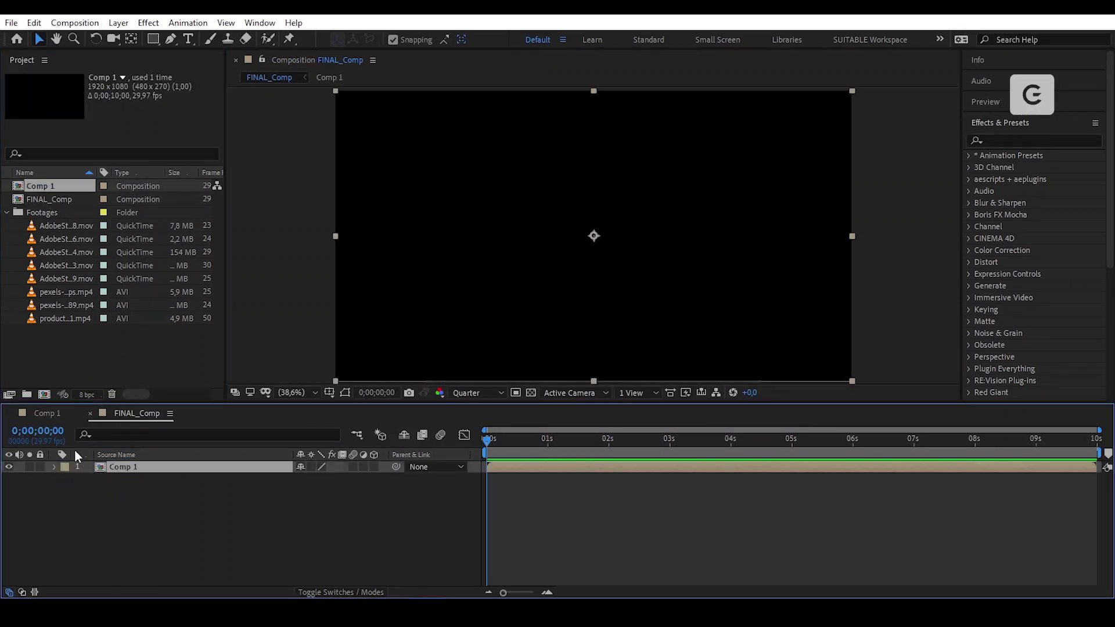
# Step: Reorder the open timelines so Comp 1 follows FINAL_Comp, and lock the Comp 1 layer inside FINAL_Comp
pyautogui.moveTo(51, 414); pyautogui.dragTo(172, 412)
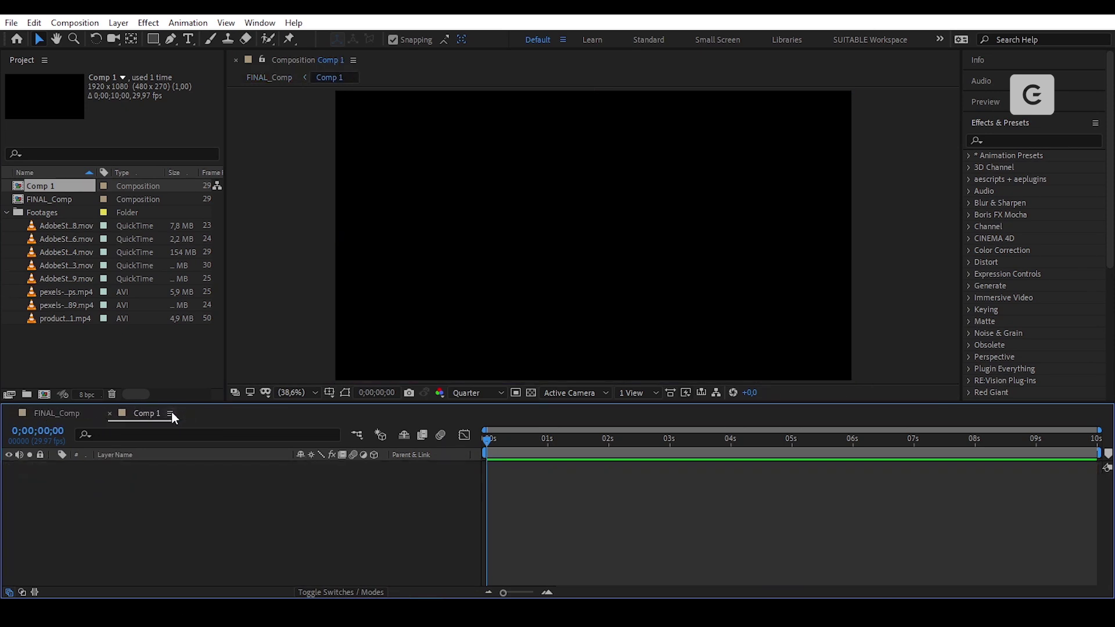
pyautogui.click(53, 414)
pyautogui.click(78, 452)
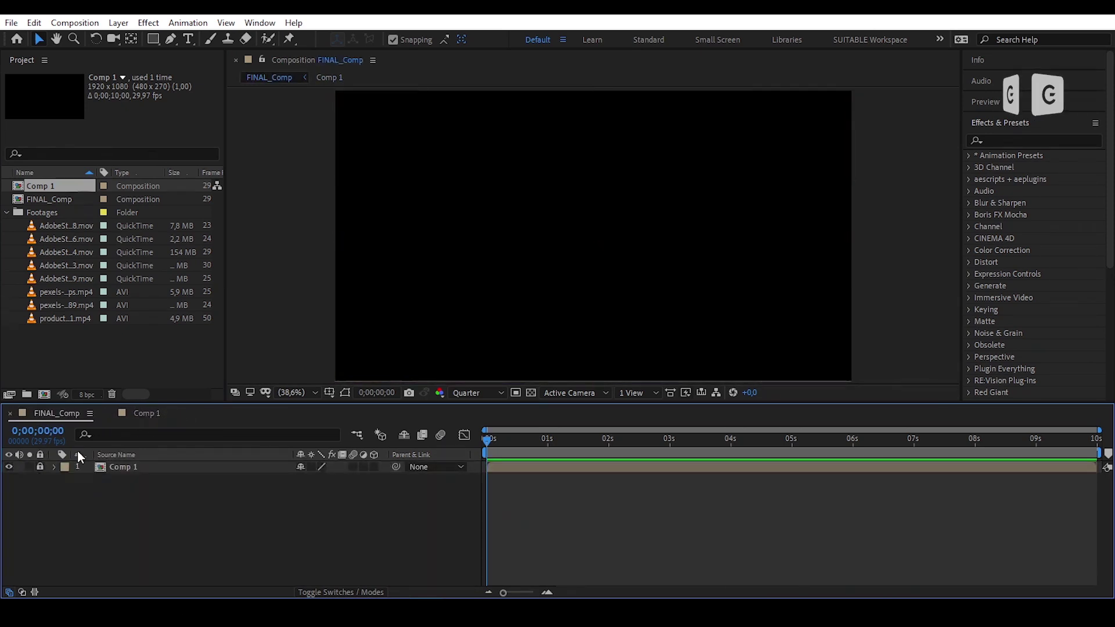
# Step: Add the AdobeStock_535949409.mov footage as a layer in Comp 1
pyautogui.click(144, 413)
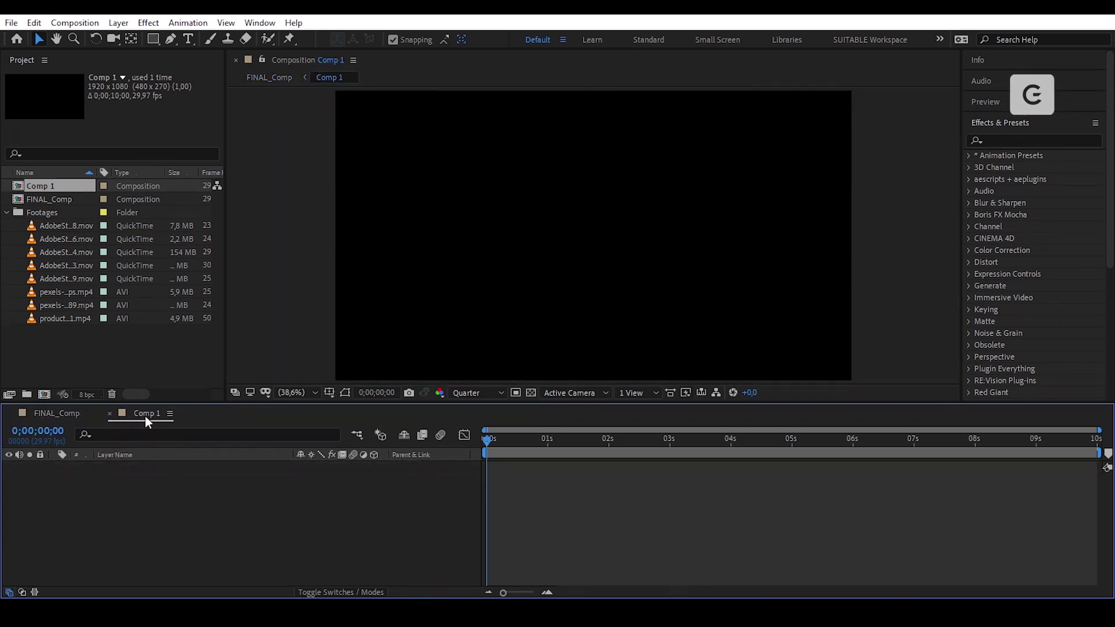
pyautogui.click(55, 275)
pyautogui.moveTo(33, 283); pyautogui.dragTo(140, 484)
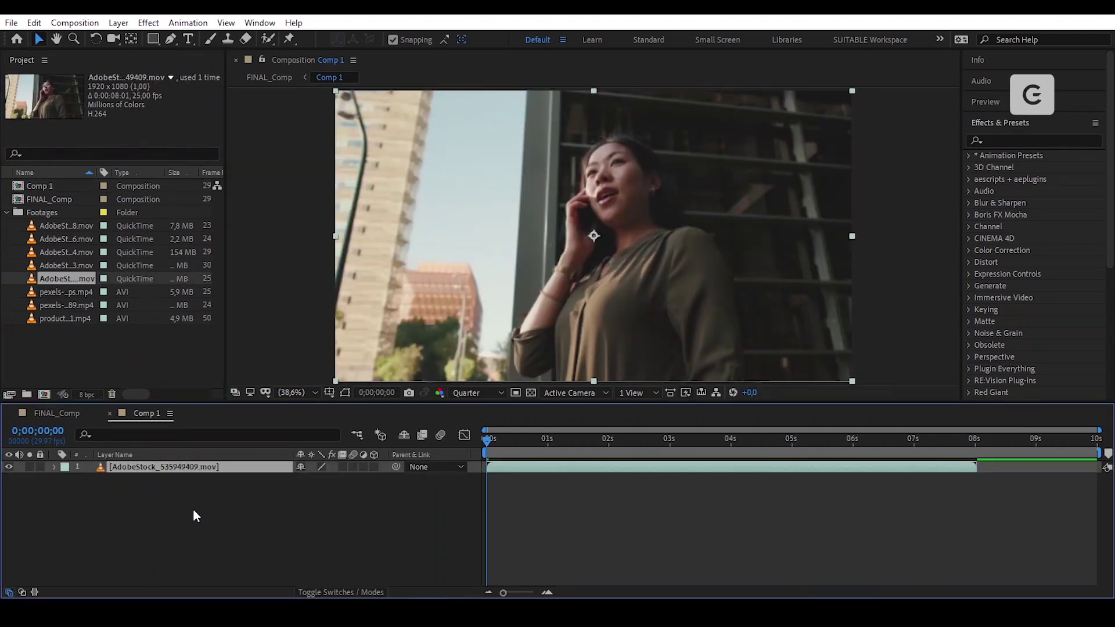
# Step: Pre-compose the footage layer in Comp 1 as SLIDE_Middle, moving all attributes into the new composition
pyautogui.hotkey('ctrl', 'shift', 'c')
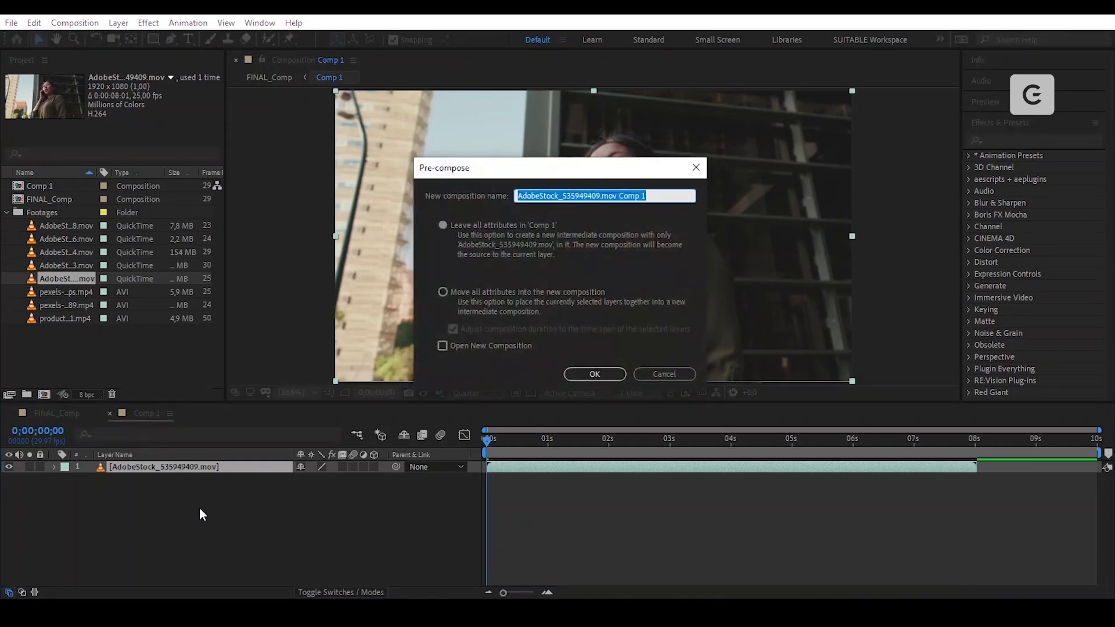
pyautogui.click(662, 376)
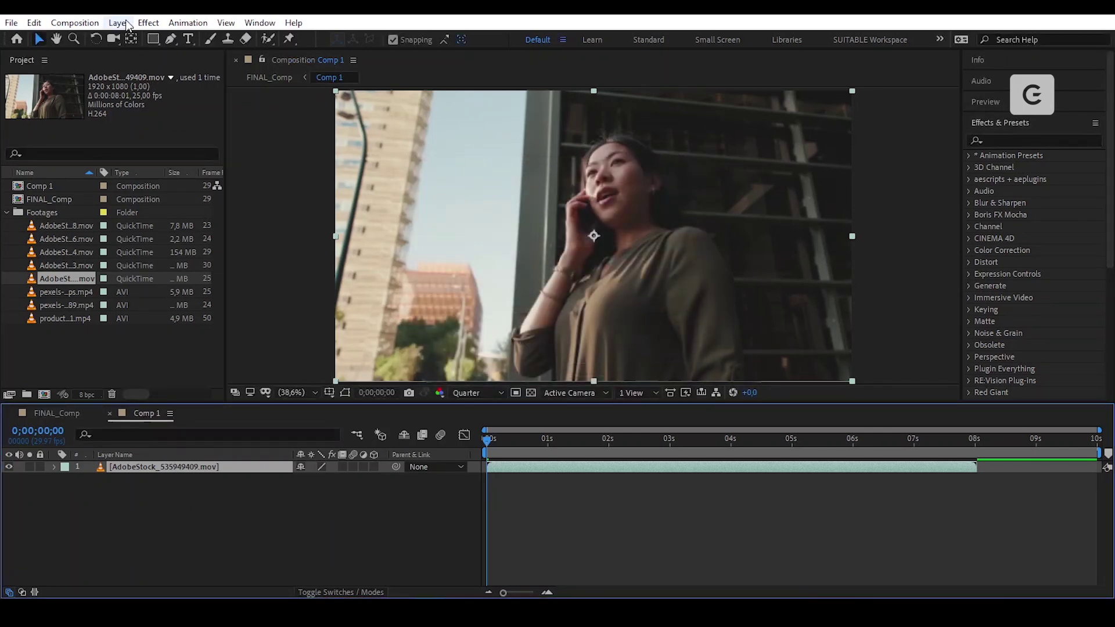
pyautogui.click(118, 23)
pyautogui.click(220, 497)
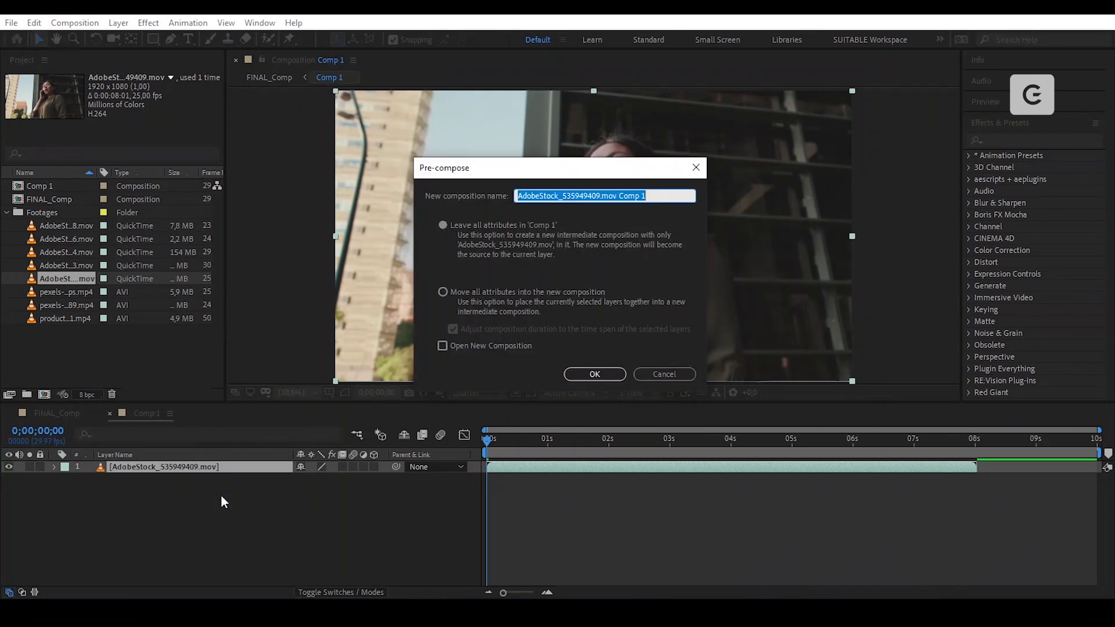
pyautogui.click(482, 294)
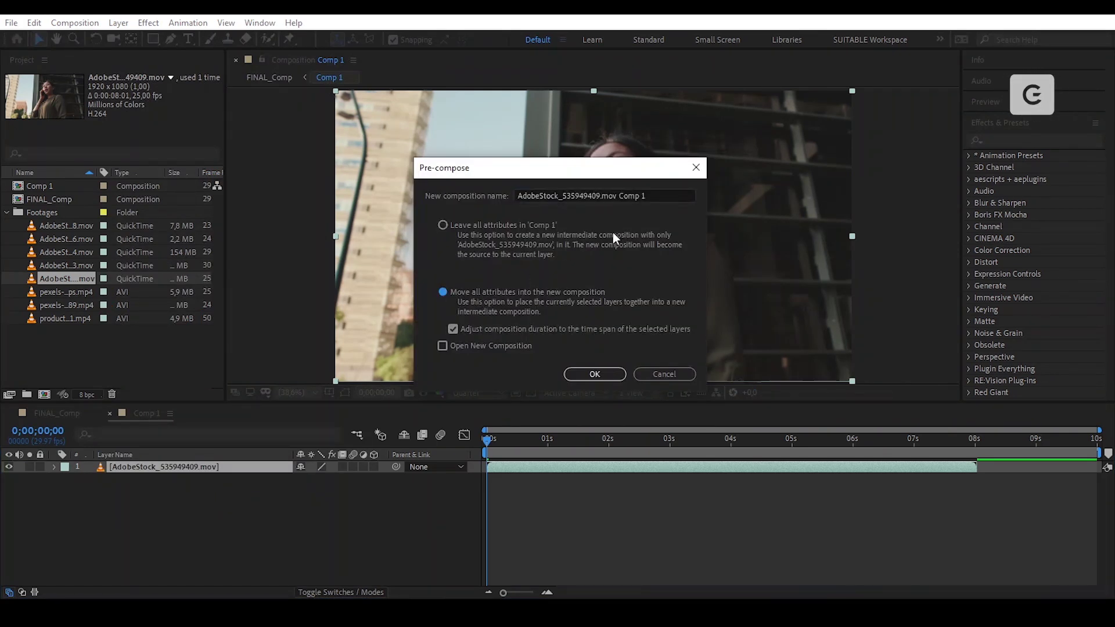
pyautogui.click(673, 196)
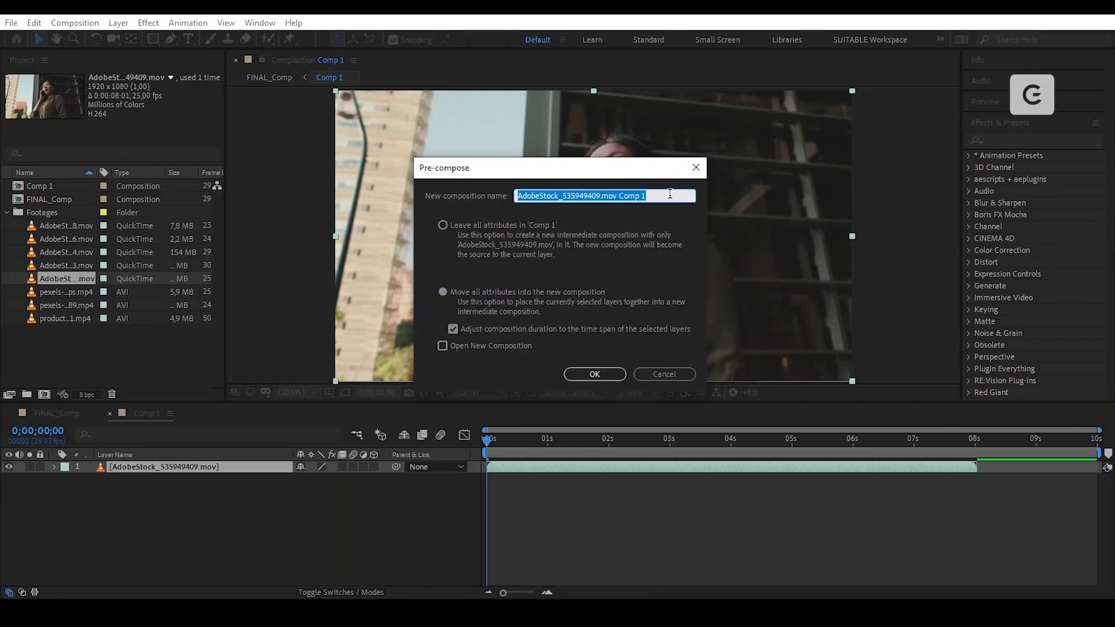
pyautogui.write('SLIDE_Middle')
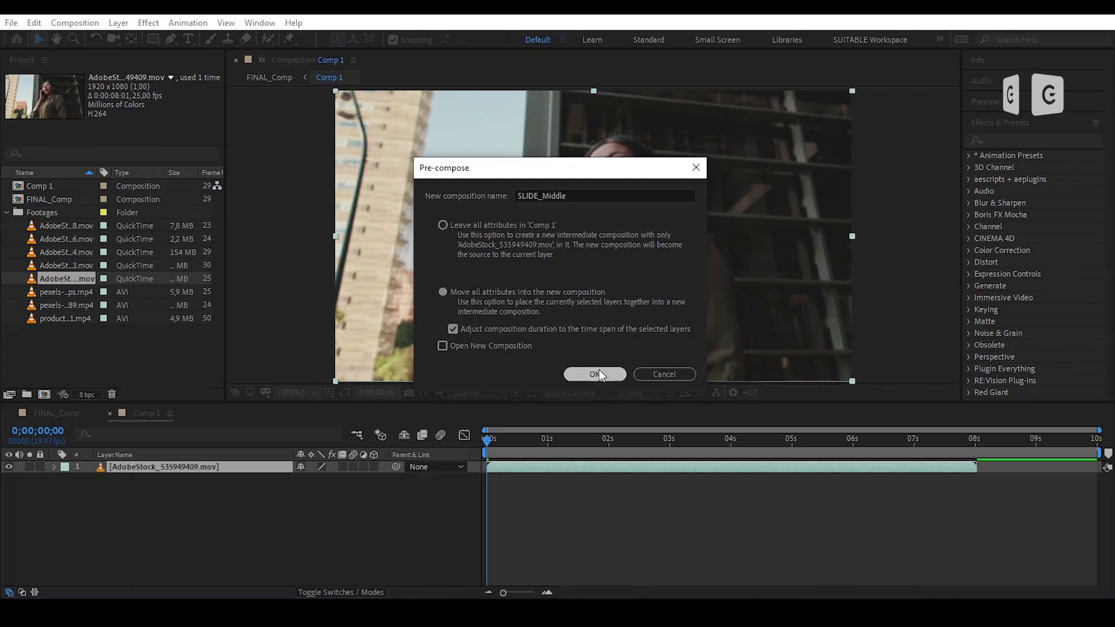
pyautogui.click(596, 373)
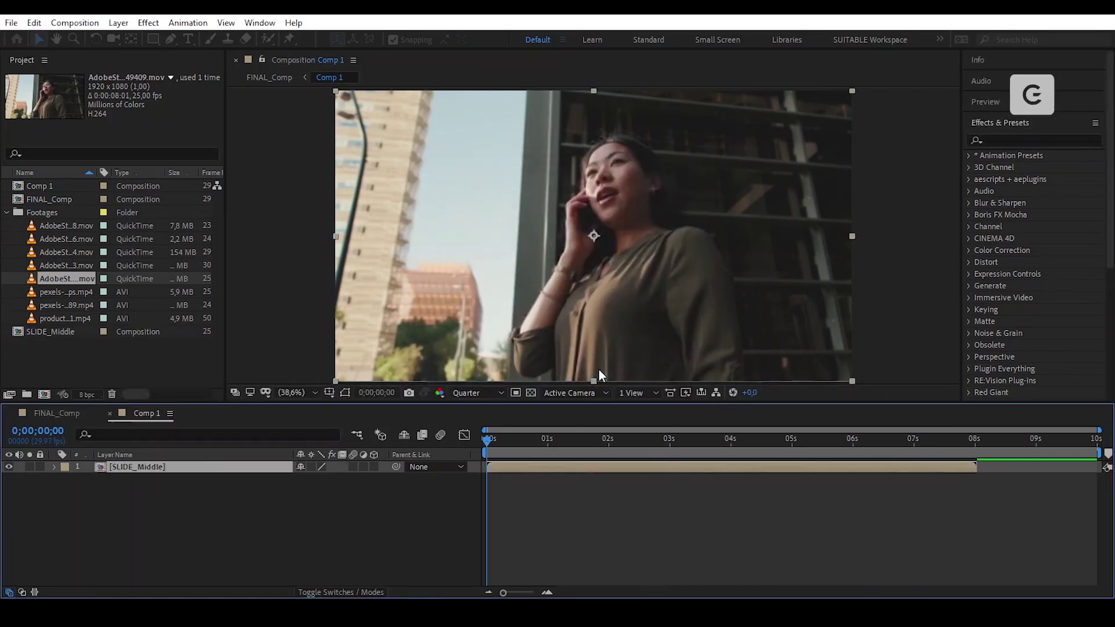
# Step: Open SLIDE_Middle and pre-compose its AdobeStock_535949409.mov layer as VIDEO_01
pyautogui.doubleClick(241, 467)
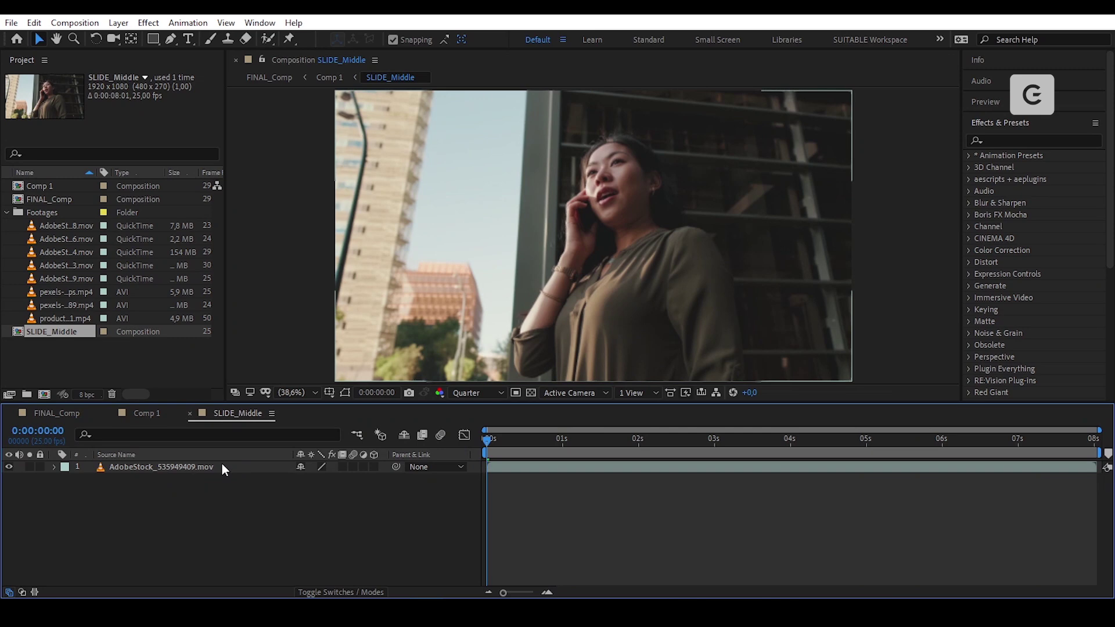
pyautogui.click(222, 467)
pyautogui.click(120, 24)
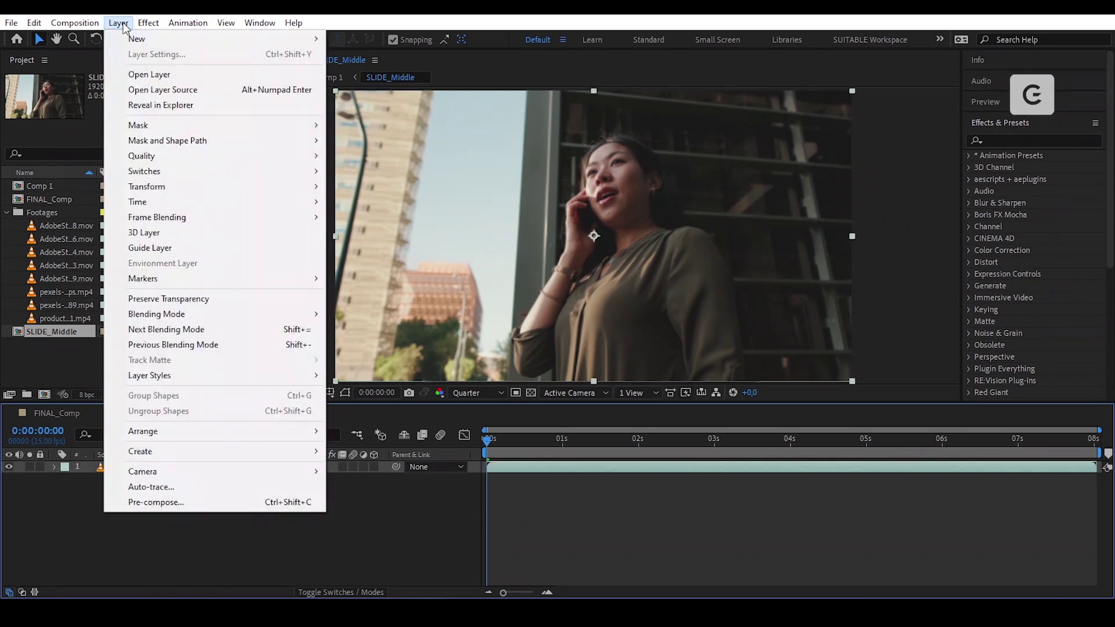
pyautogui.click(211, 498)
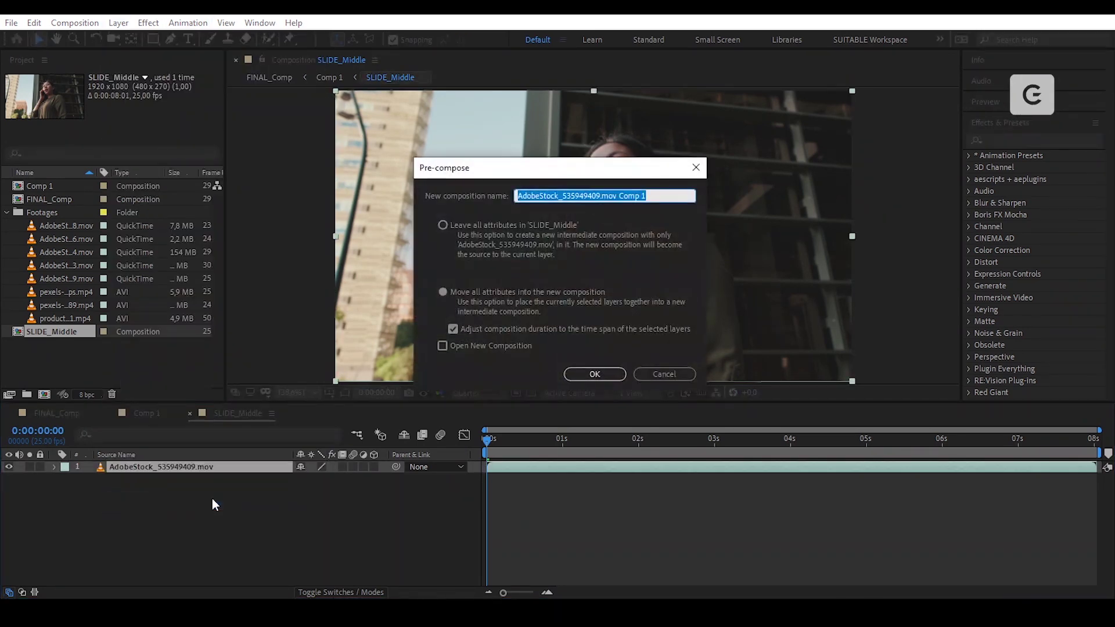
pyautogui.write('VIDEO_')
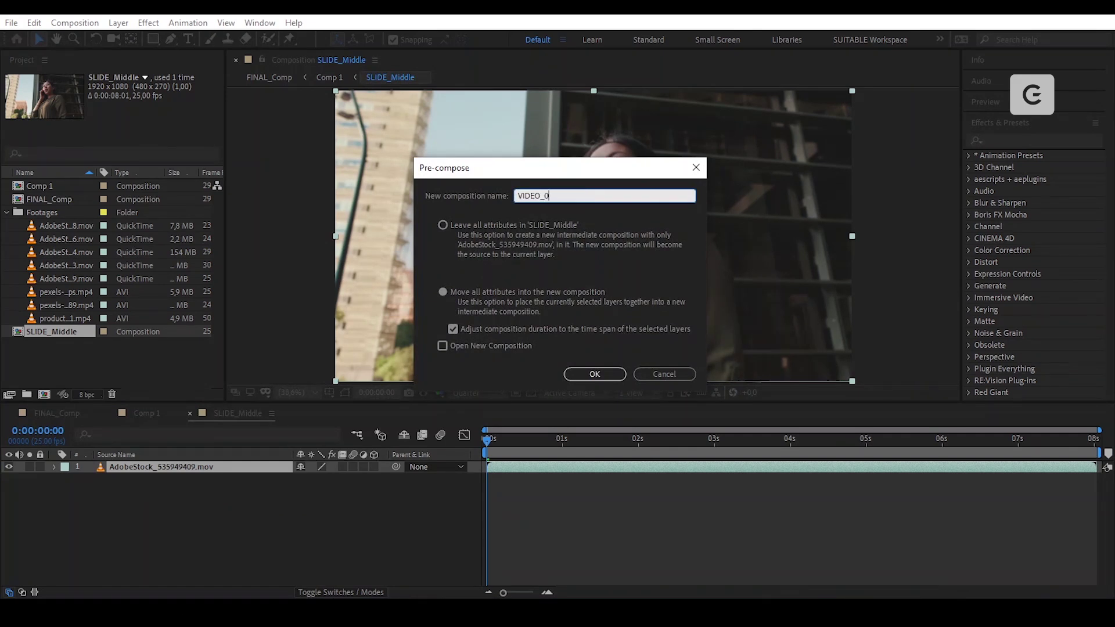
pyautogui.write('01')
pyautogui.click(617, 369)
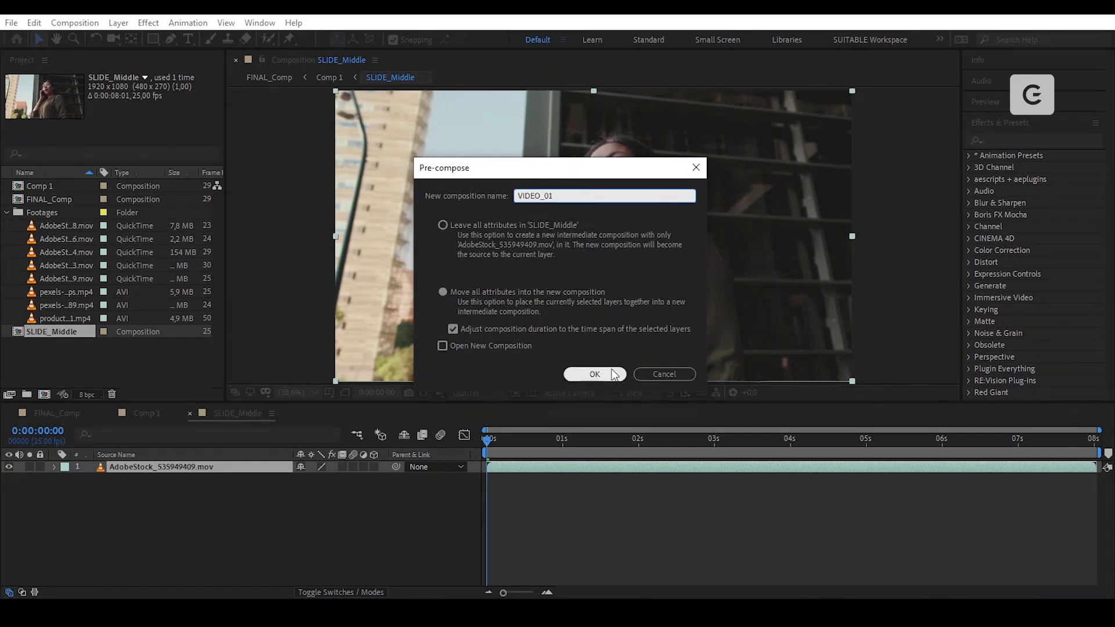
pyautogui.click(165, 500)
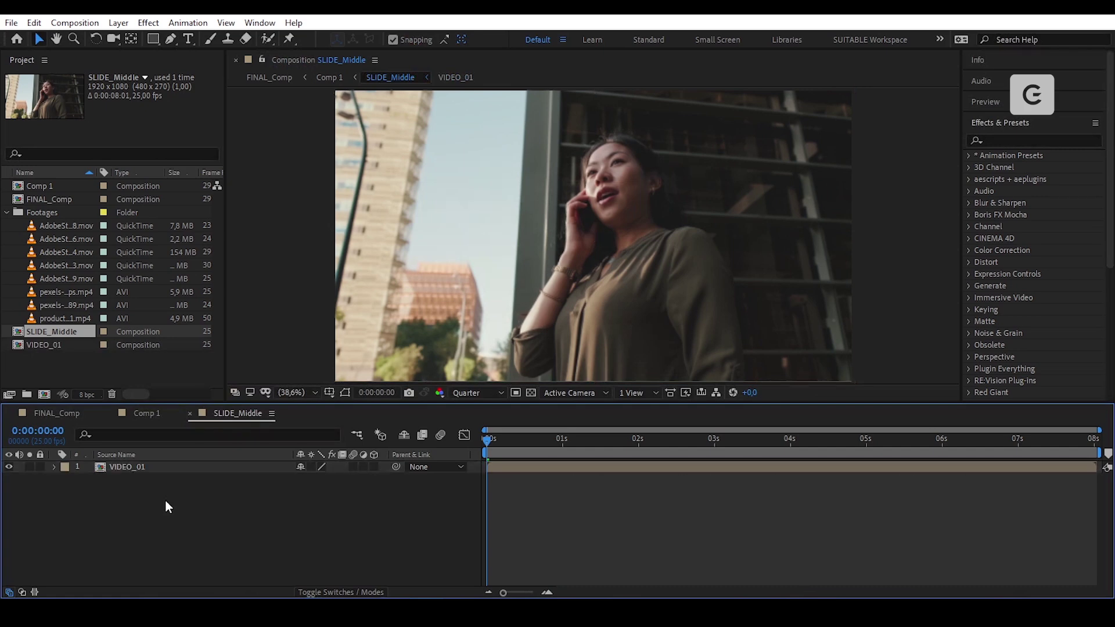
# Step: Add the pexels 1920x1080 25fps mp4 footage to SLIDE_Middle and pre-compose it as VIDEO_02
pyautogui.click(73, 278)
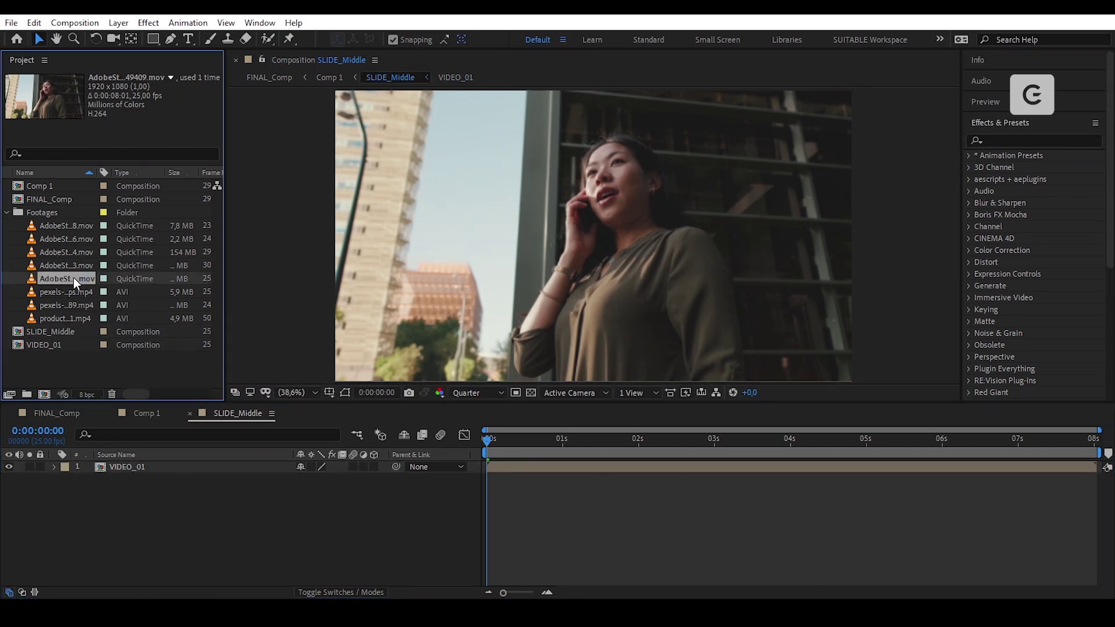
pyautogui.click(75, 290)
pyautogui.moveTo(74, 291); pyautogui.dragTo(110, 480)
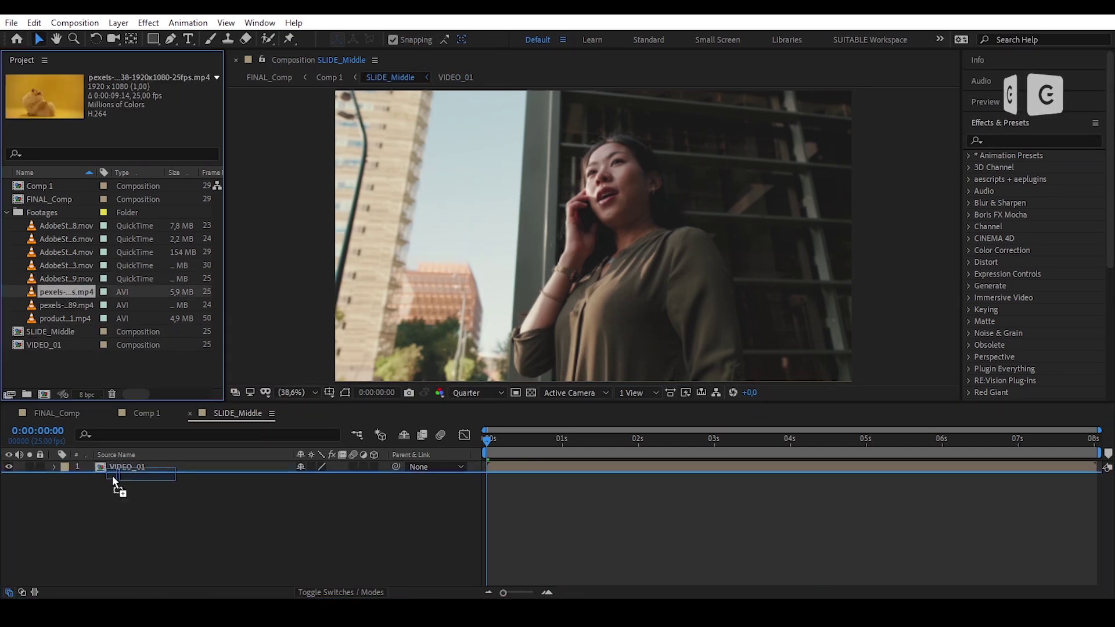
pyautogui.hotkey('ctrl', 'shift', 'c')
pyautogui.write('VIDEO_02')
pyautogui.press('Return')
# Step: Add the pexels footage ending in 601789.mp4 to the top of SLIDE_Middle and pre-compose it as VIDEO_03
pyautogui.moveTo(64, 305); pyautogui.dragTo(110, 464)
pyautogui.hotkey('ctrl', 'shift', 'c')
pyautogui.press('Return')
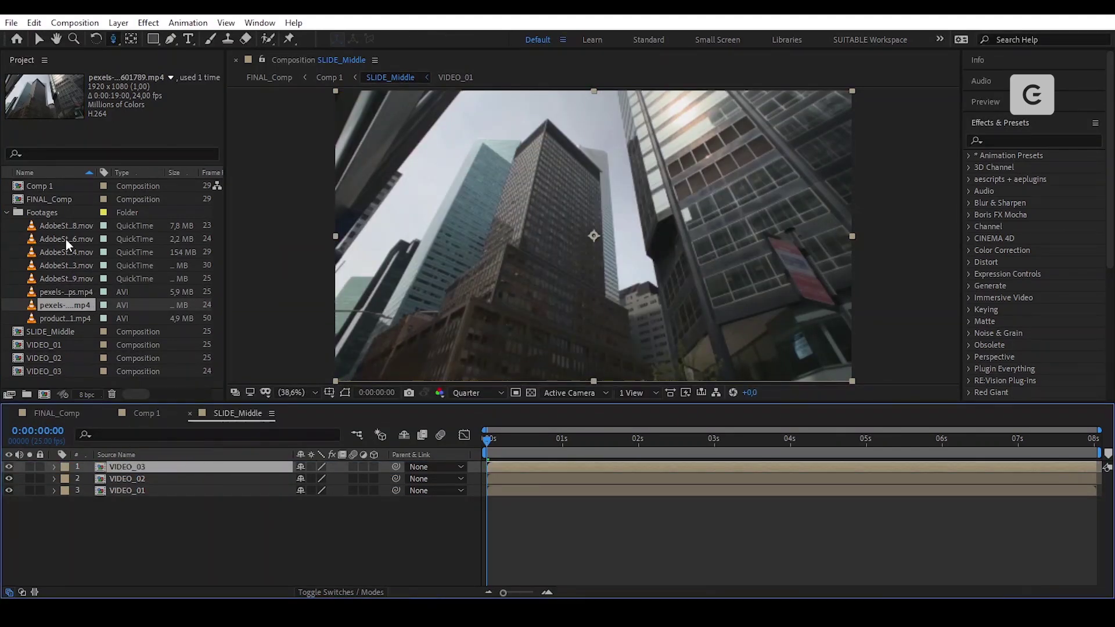
# Step: Add the AdobeStock footage ending in 51378.mov to the top of SLIDE_Middle and pre-compose it as VIDEO_04
pyautogui.moveTo(63, 226); pyautogui.dragTo(110, 470)
pyautogui.hotkey('ctrl', 'shift', 'c')
pyautogui.write('VIDEO_04')
pyautogui.press('Return')
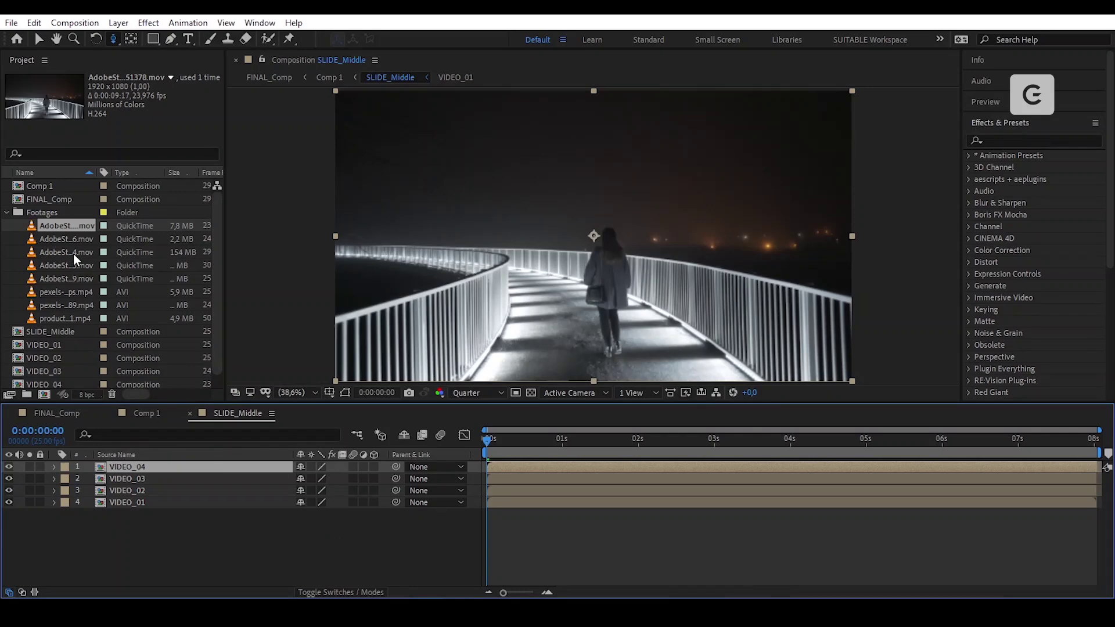
# Step: Add AdobeStock_298299114.mov to the top of SLIDE_Middle and pre-compose it as VIDEO_05
pyautogui.moveTo(64, 252); pyautogui.dragTo(110, 468)
pyautogui.hotkey('ctrl', 'shift', 'c')
pyautogui.press('BackSpace')
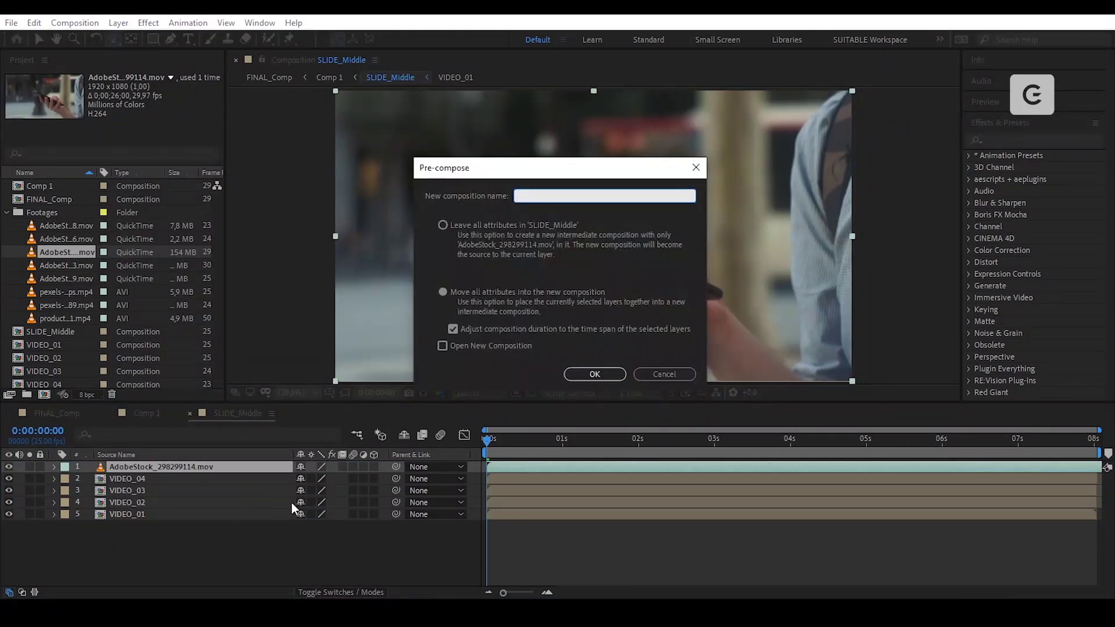
pyautogui.write('VIDEO_05')
pyautogui.press('Return')
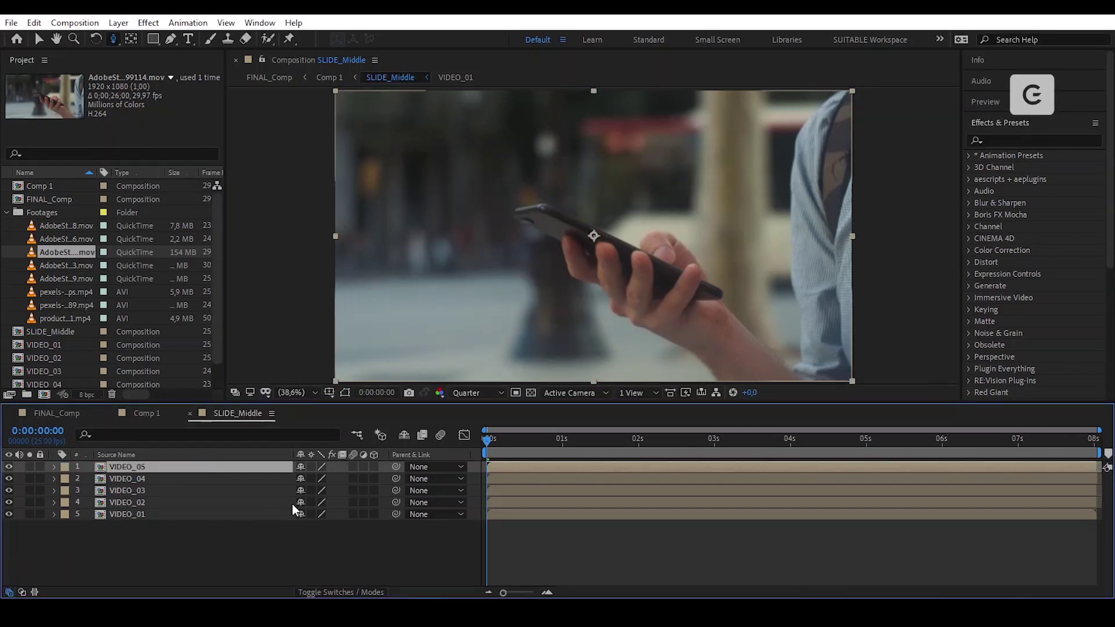
# Step: Activate the Selection tool with no layers selected and reveal the layer alignment and distribution options
pyautogui.press('v')
pyautogui.click(204, 532)
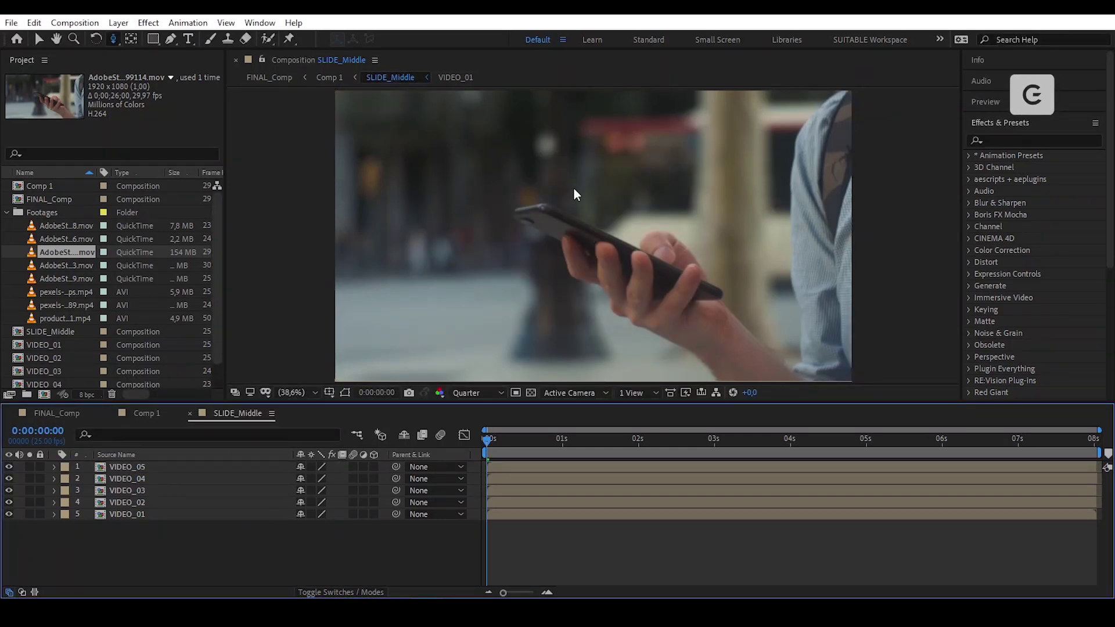
pyautogui.press(',')
pyautogui.click(1046, 126)
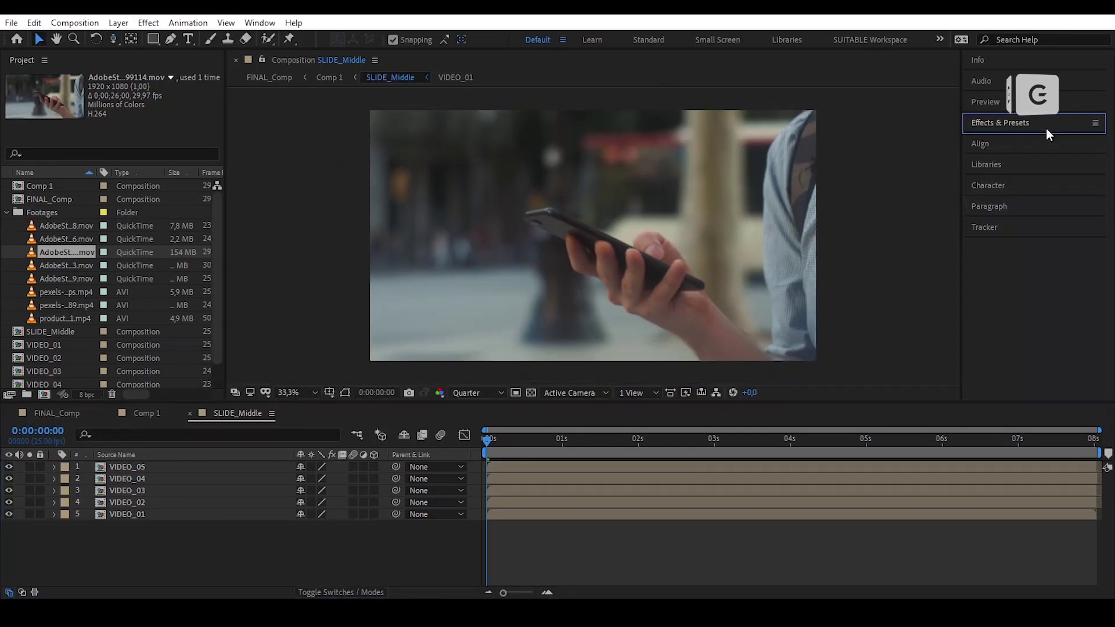
pyautogui.click(1027, 144)
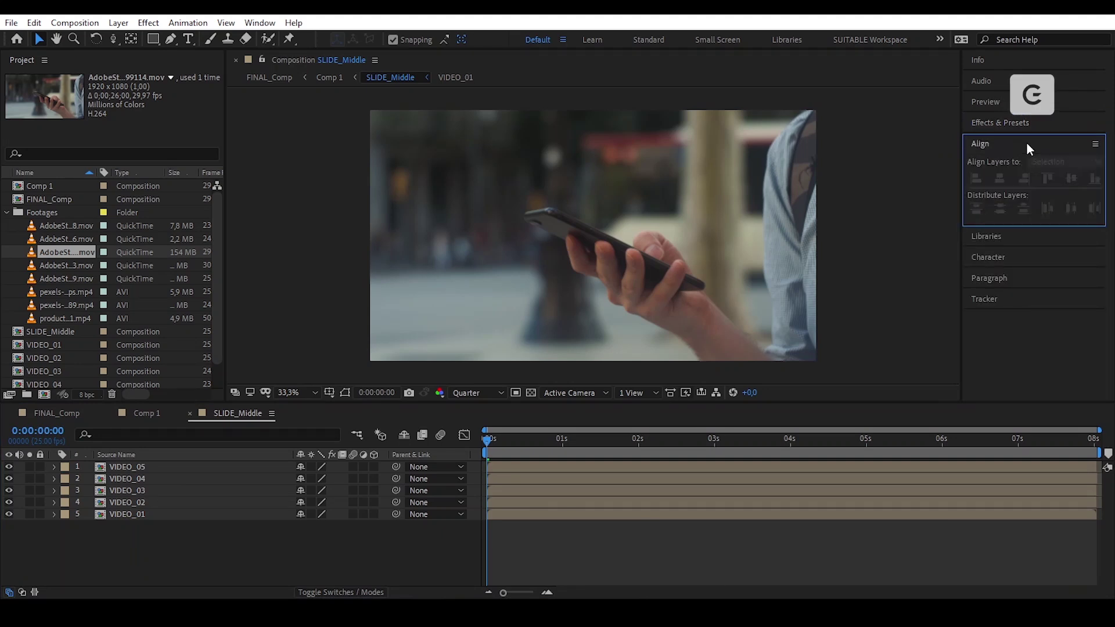
pyautogui.click(227, 577)
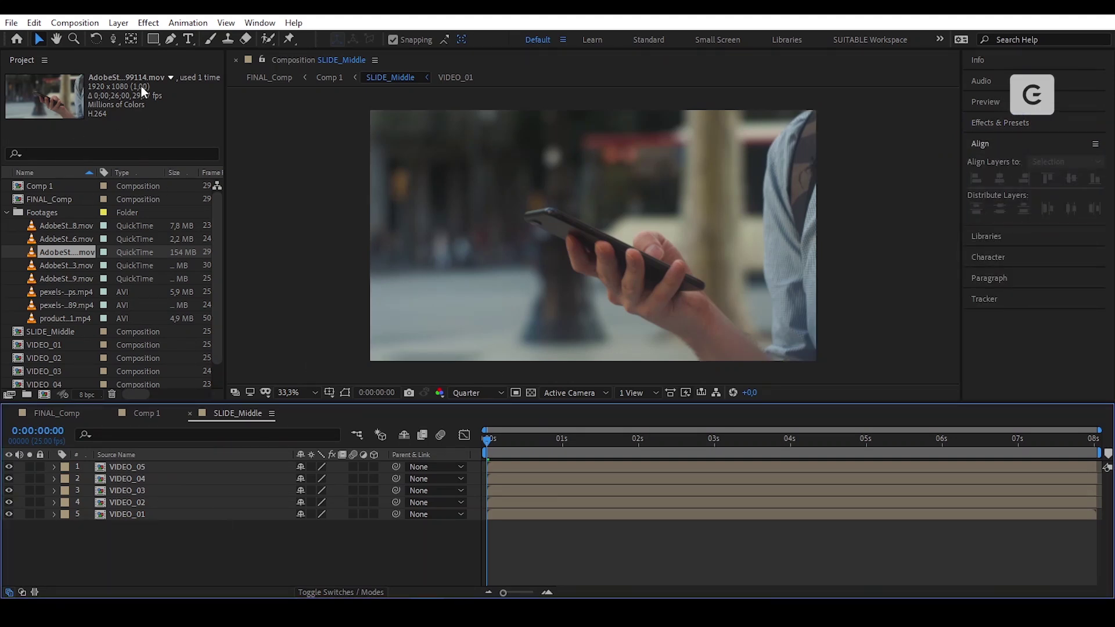
# Step: Set the SLIDE_Middle composition's width to 9600 px and its frame rate to 29.97 fps
pyautogui.click(75, 23)
pyautogui.click(177, 60)
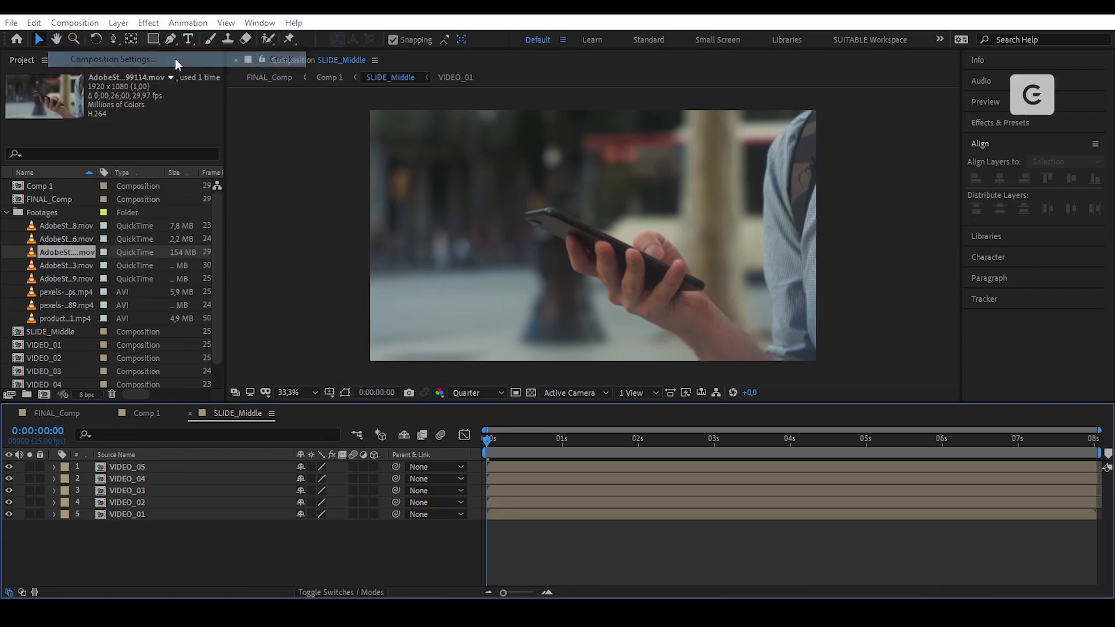
pyautogui.click(491, 222)
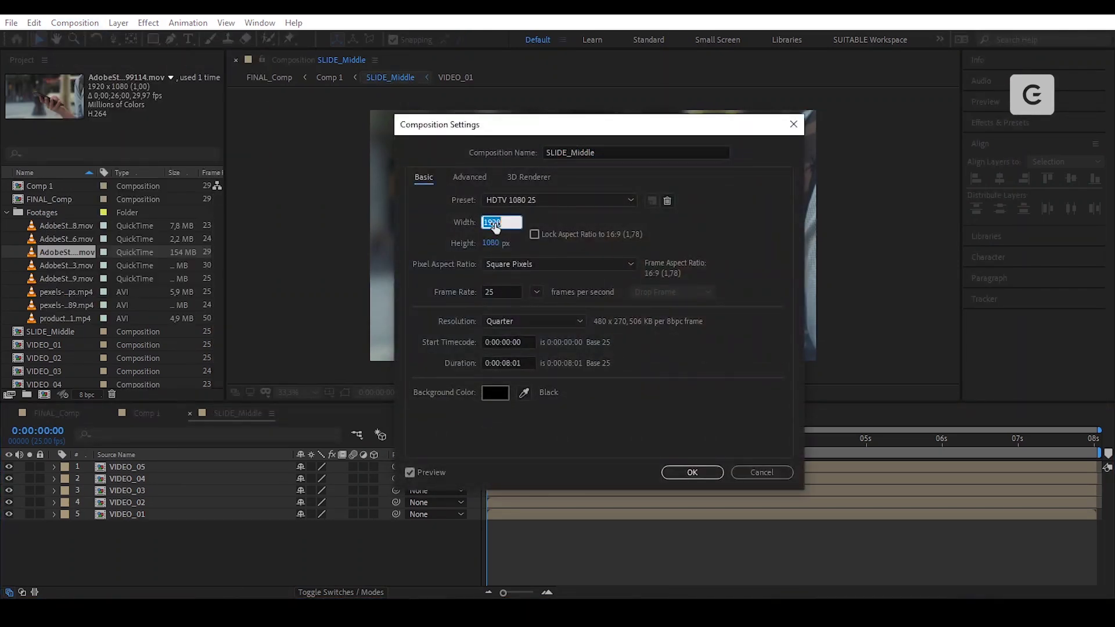
pyautogui.write('9600')
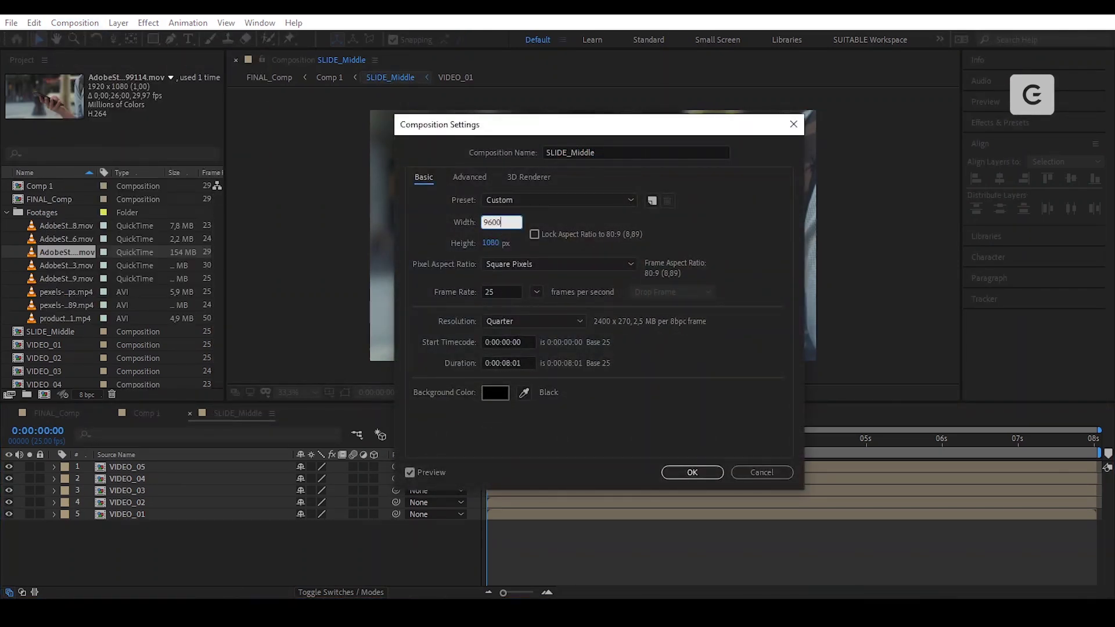
pyautogui.click(762, 227)
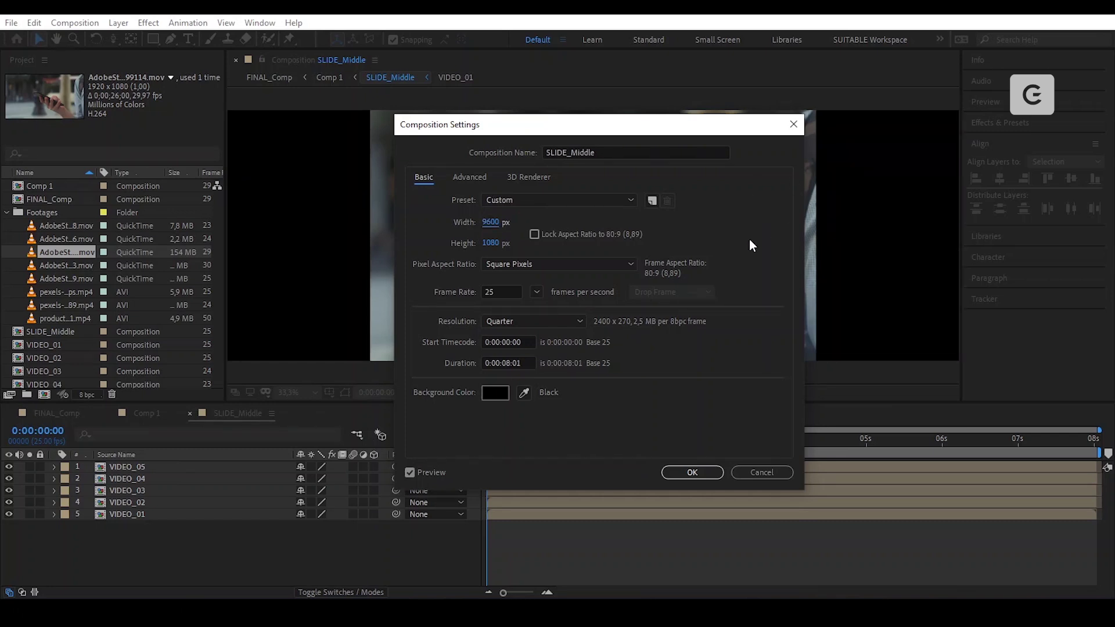
pyautogui.click(536, 292)
pyautogui.click(558, 395)
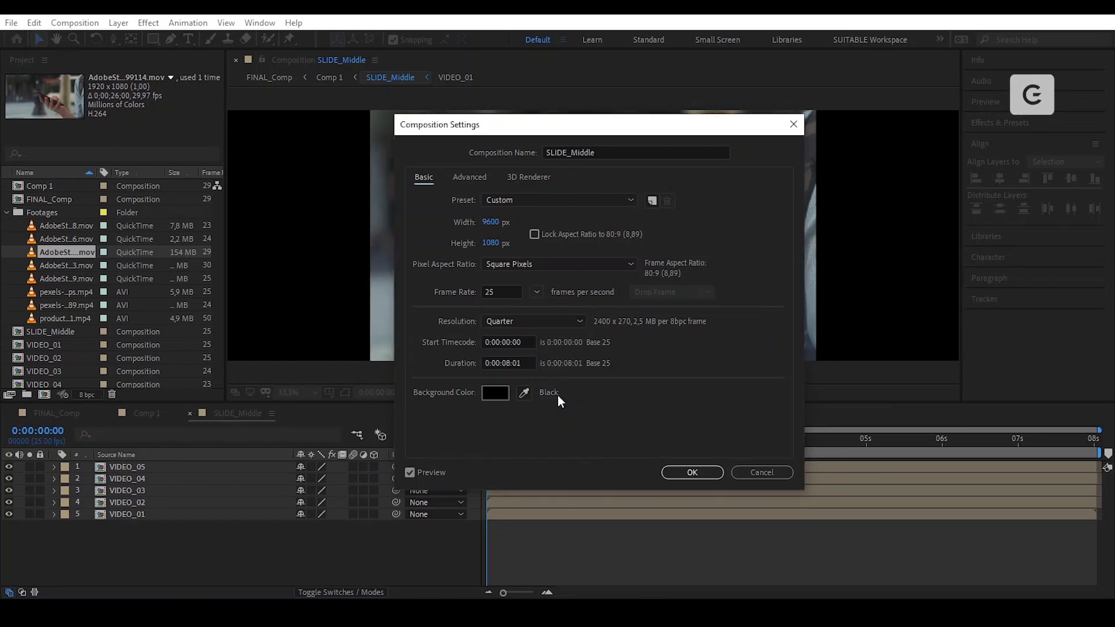
pyautogui.click(692, 473)
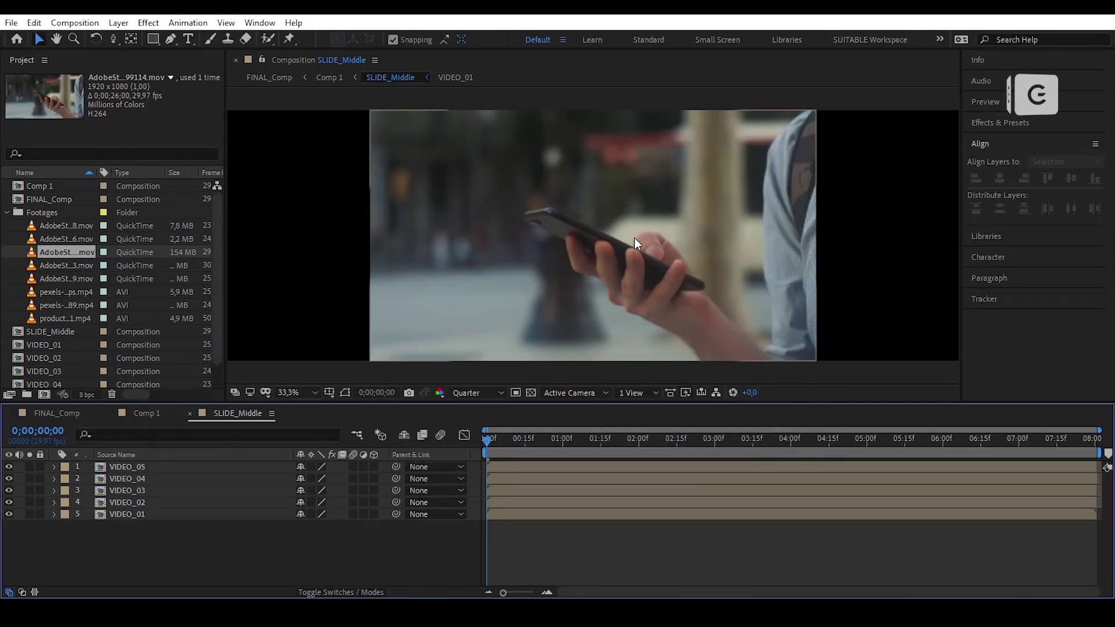
# Step: Align VIDEO_05 to the left edge of the composition and VIDEO_04 to its right edge
pyautogui.scroll(-2, 634, 233)
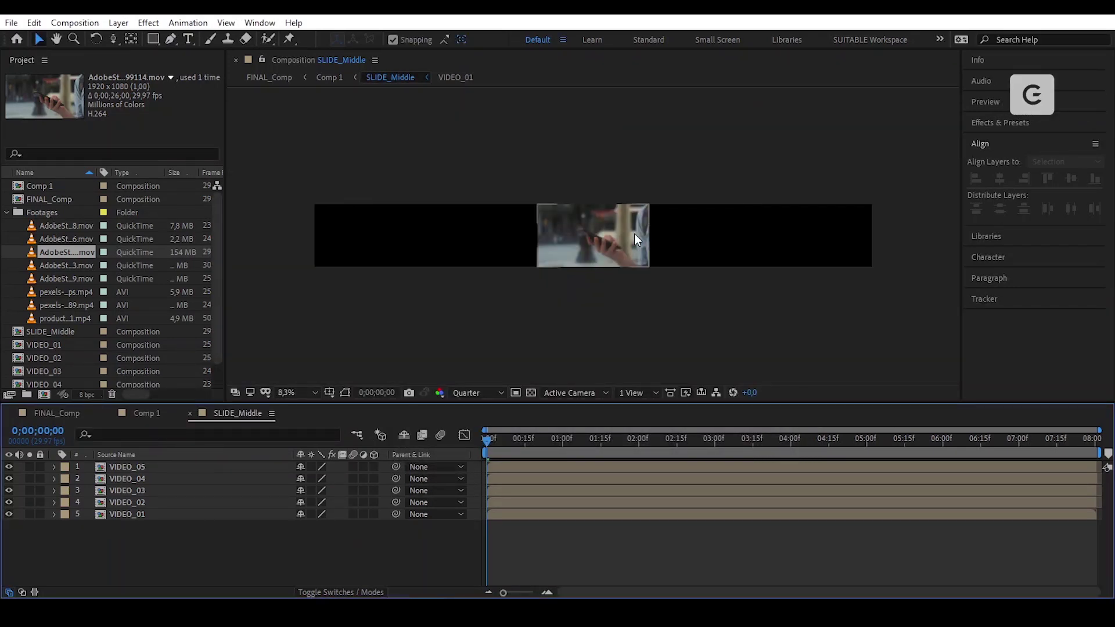
pyautogui.click(150, 467)
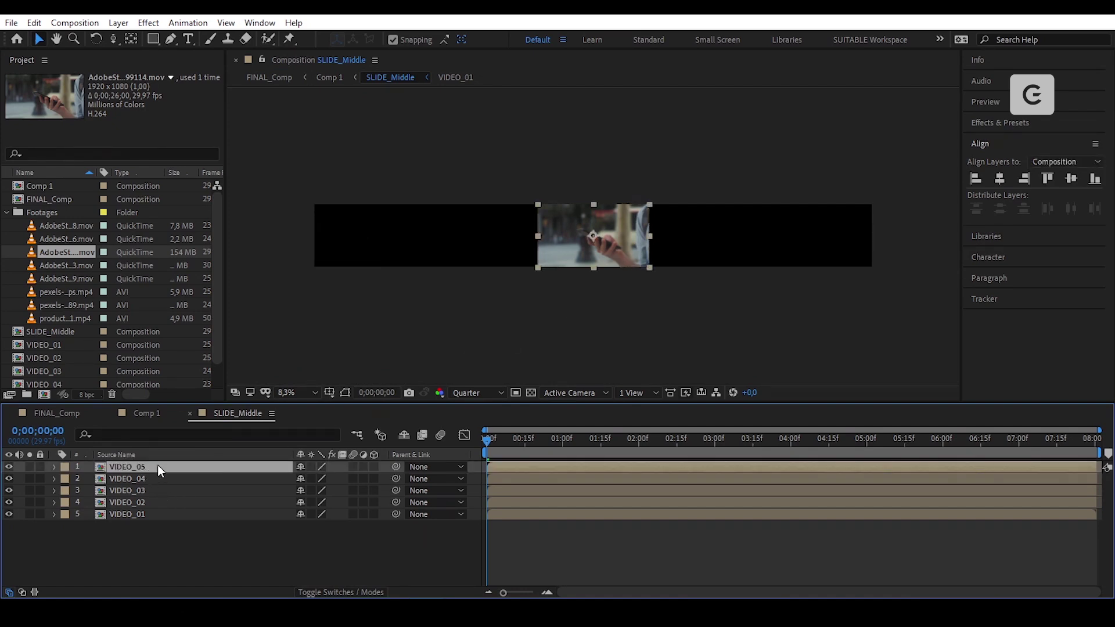
pyautogui.click(979, 178)
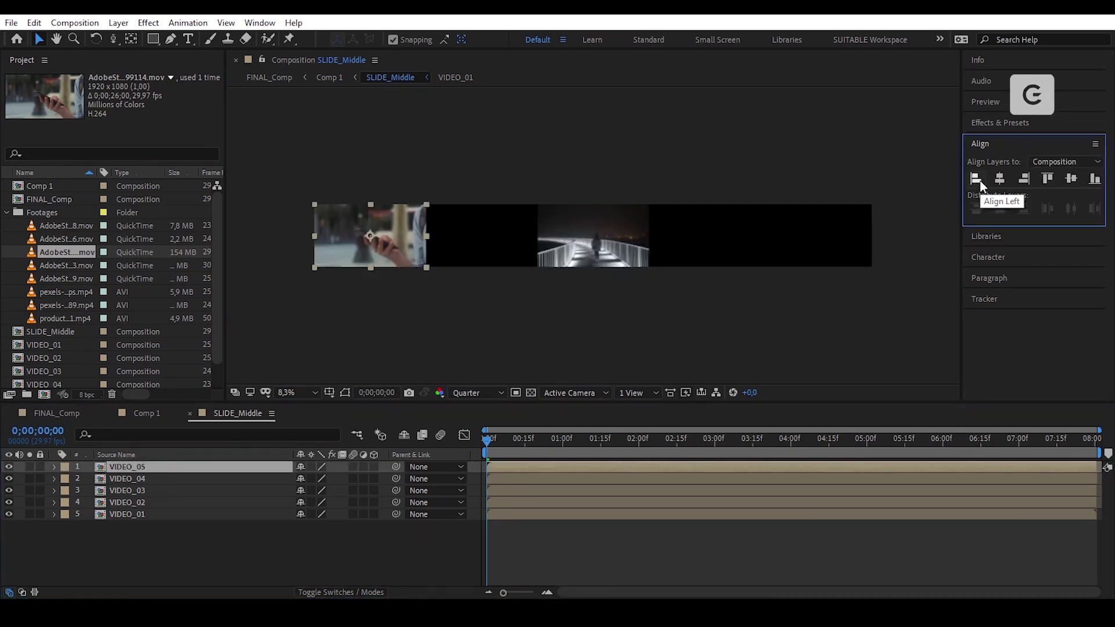
pyautogui.click(188, 481)
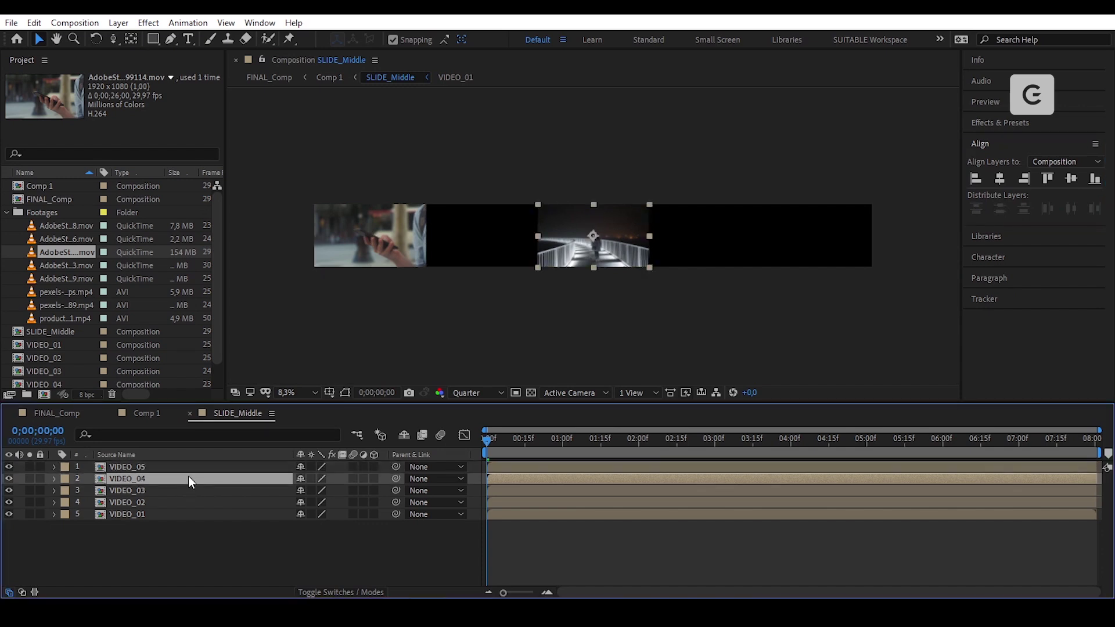
pyautogui.click(1025, 179)
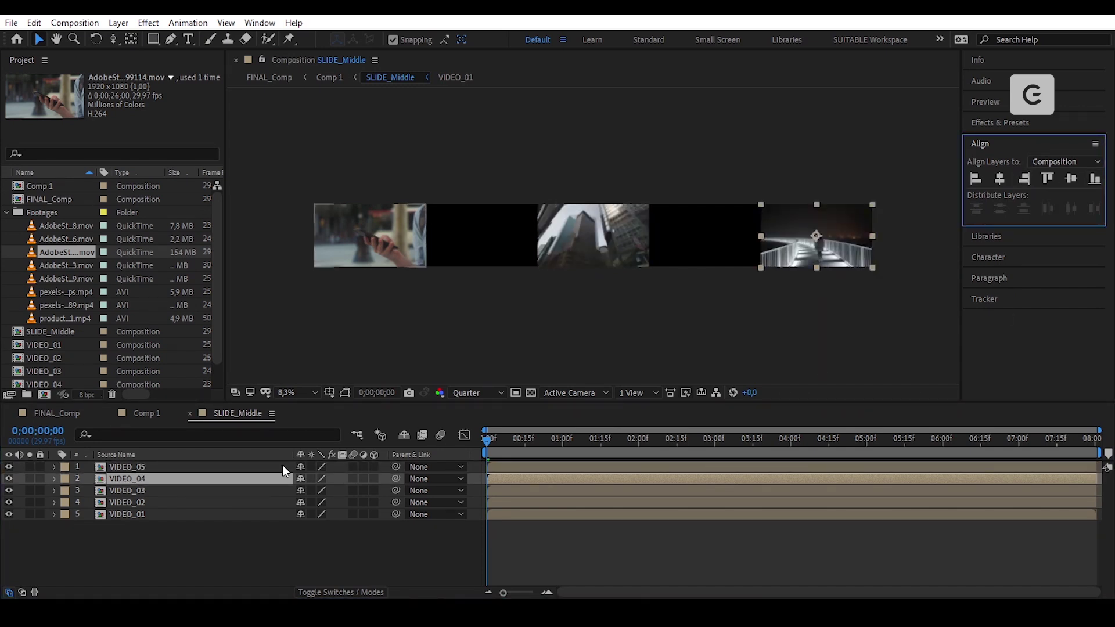
# Step: With snapping enabled, move VIDEO_03 into the empty gap just right of VIDEO_05
pyautogui.click(159, 490)
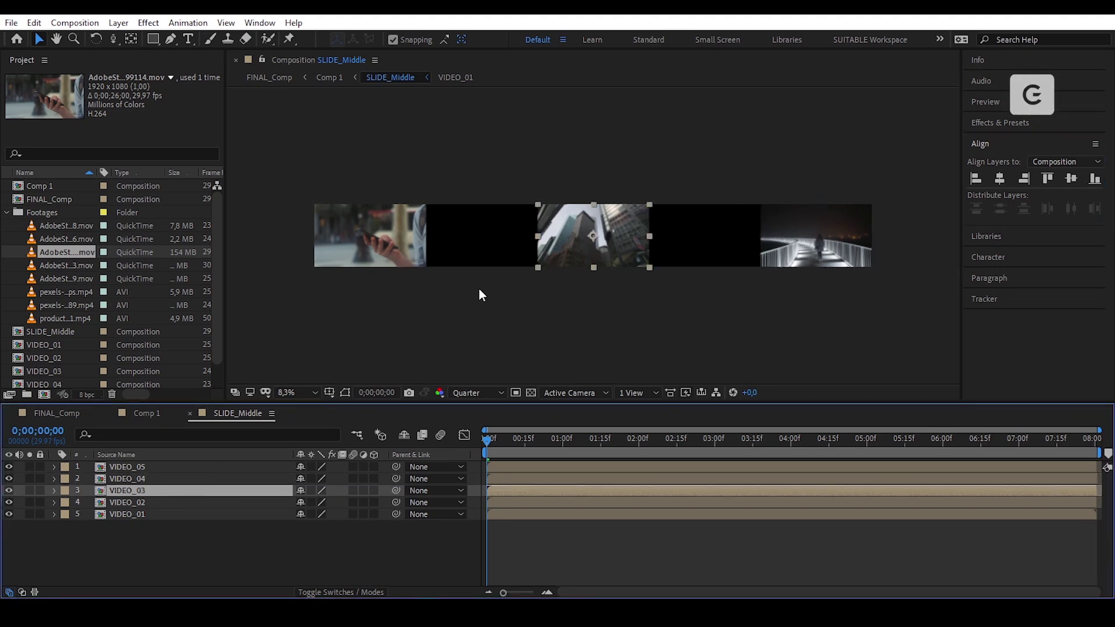
pyautogui.click(395, 36)
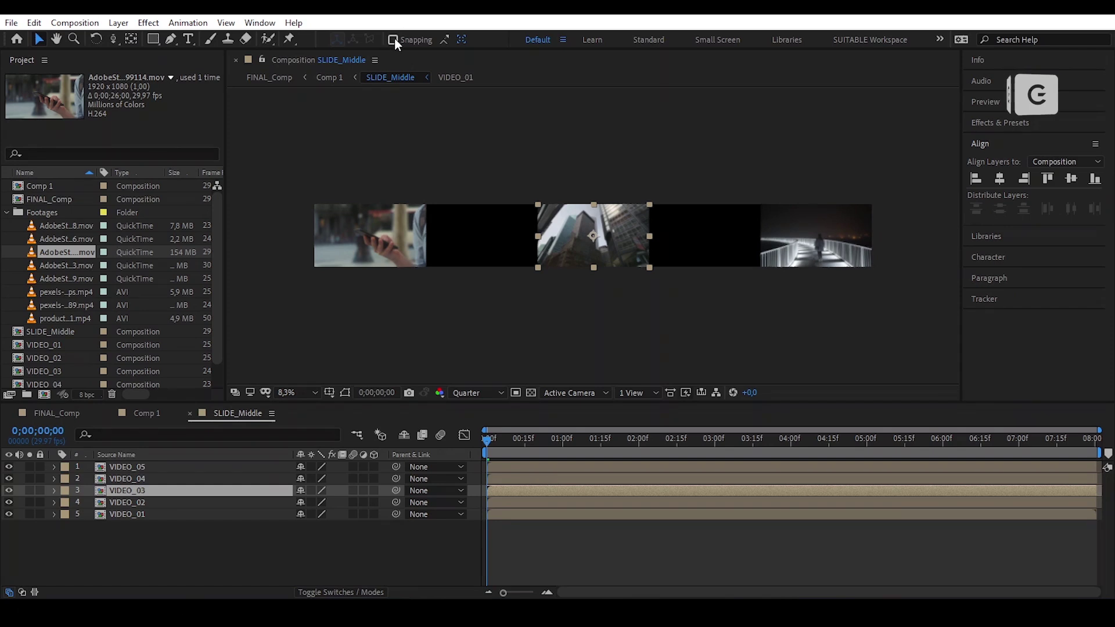
pyautogui.press('.')
pyautogui.press('.')
pyautogui.press('h')
pyautogui.moveTo(470, 261); pyautogui.dragTo(851, 256)
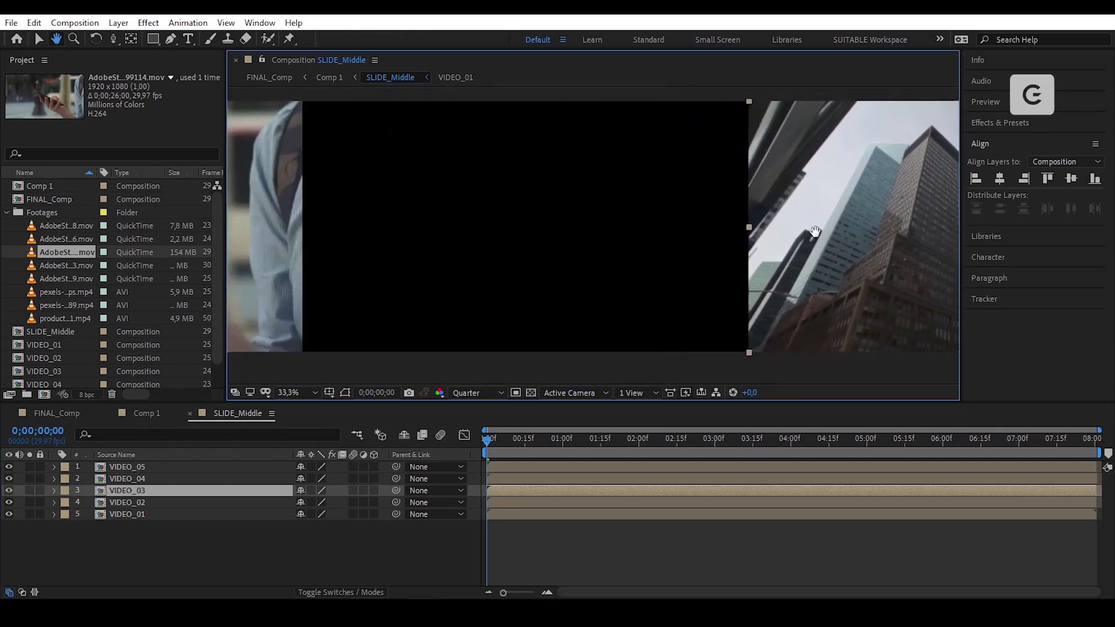
pyautogui.press('v')
pyautogui.moveTo(816, 231); pyautogui.dragTo(382, 246)
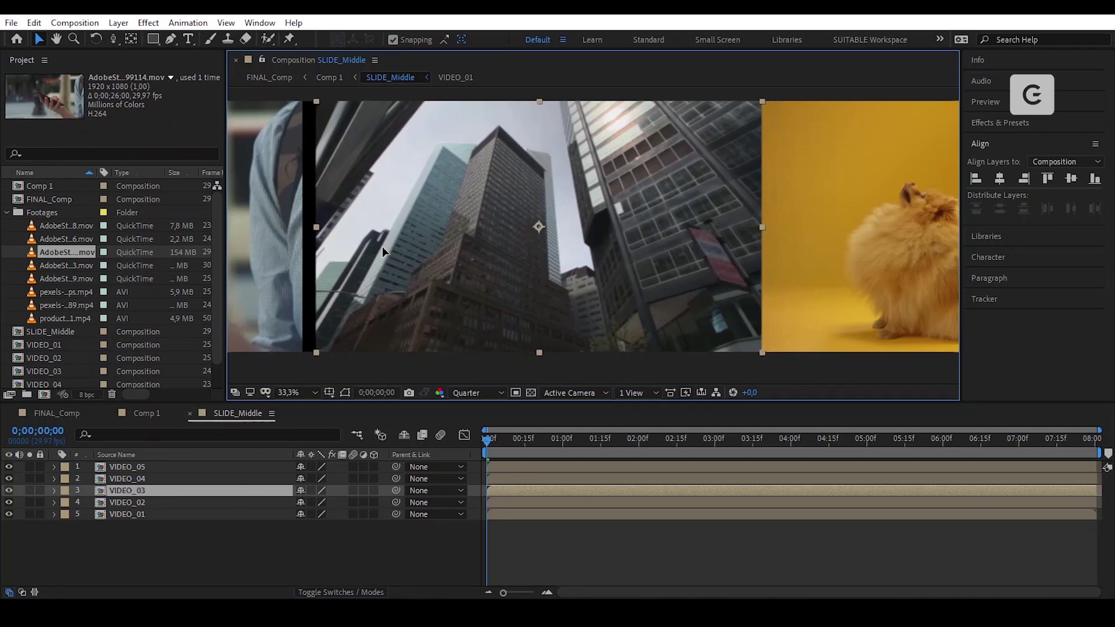
# Step: Snap VIDEO_03's left edge flush against VIDEO_05's right edge, closing the narrow gap between them
pyautogui.scroll(3, 306, 228)
pyautogui.press('h')
pyautogui.moveTo(318, 224); pyautogui.dragTo(688, 219)
pyautogui.scroll(2, 905, 237)
pyautogui.press('v')
pyautogui.moveTo(584, 215); pyautogui.dragTo(517, 210)
pyautogui.scroll(-8, 533, 222)
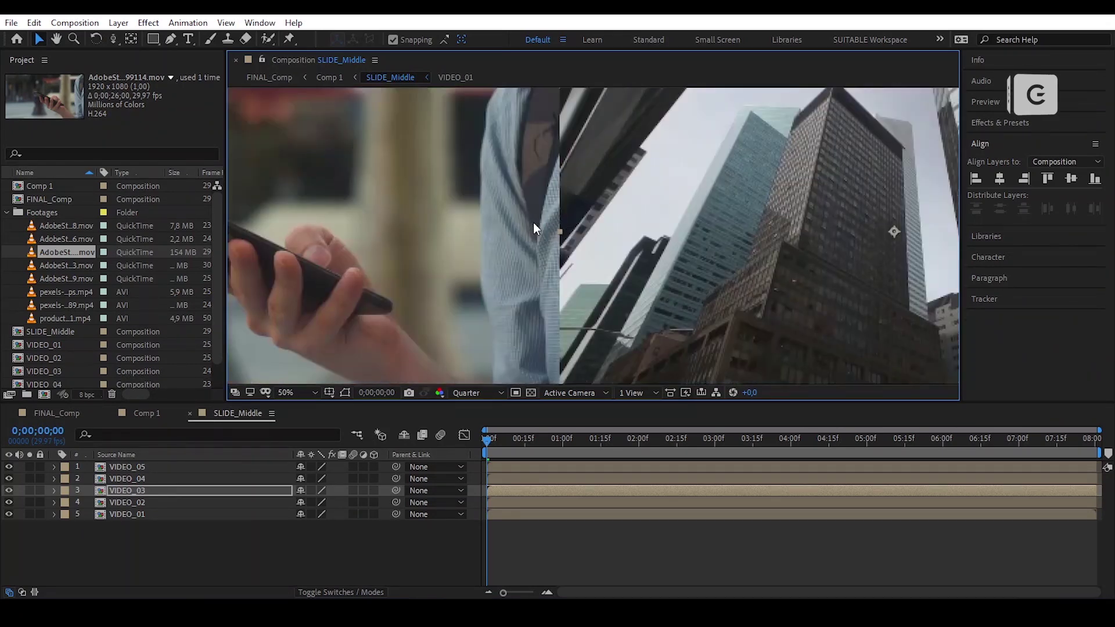
# Step: Move VIDEO_02 from the centre of the strip into the empty gap just left of VIDEO_04
pyautogui.hscroll(10, 534, 226)
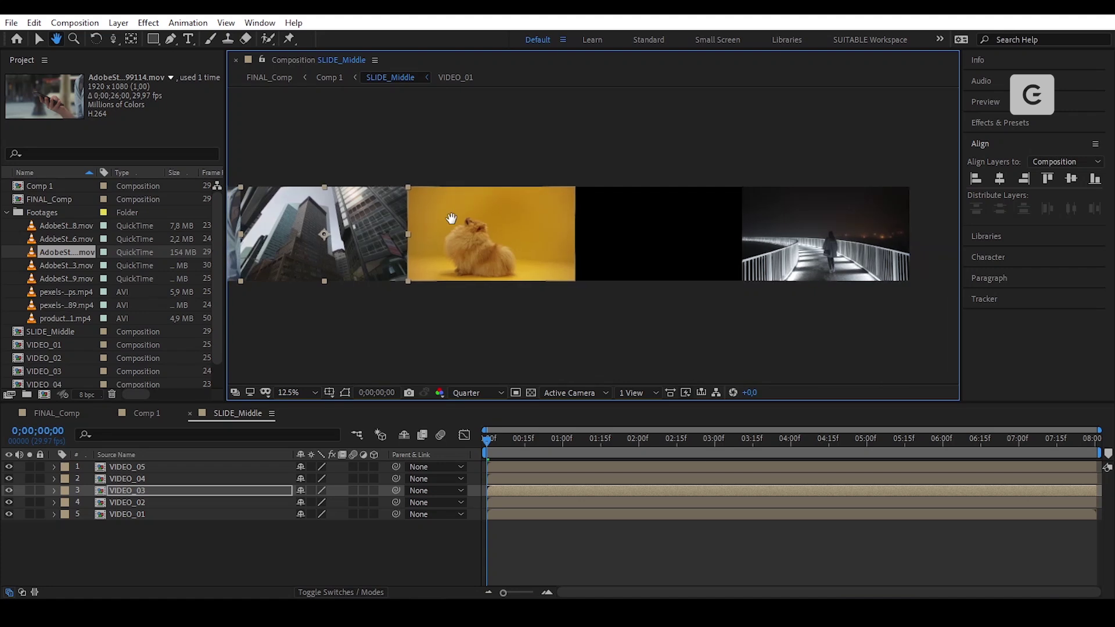
pyautogui.scroll(2, 552, 235)
pyautogui.click(418, 220)
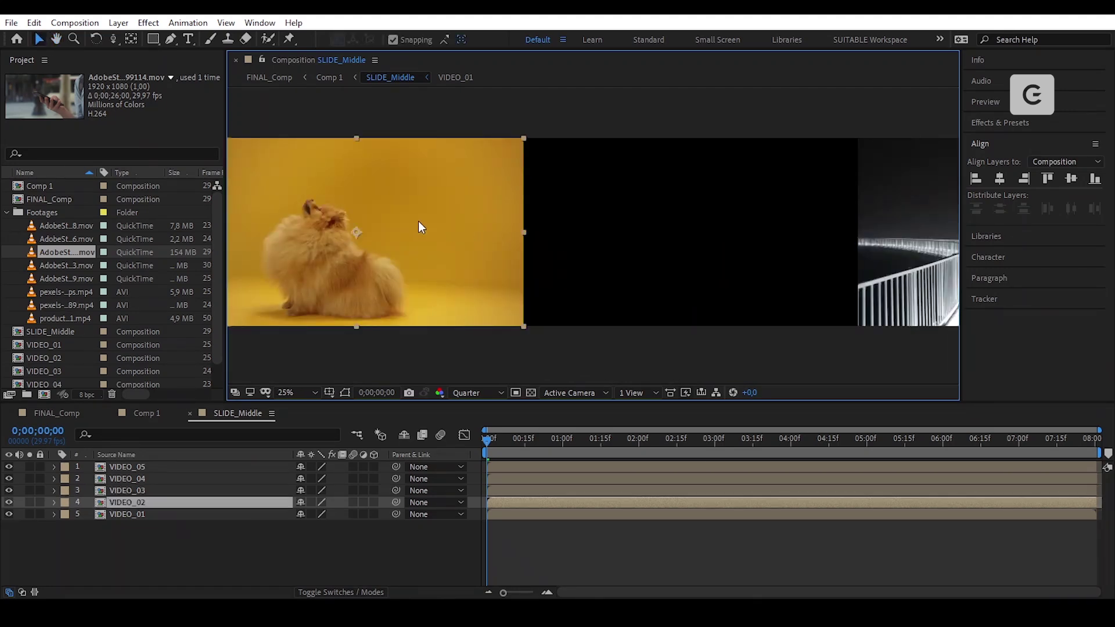
pyautogui.moveTo(418, 222); pyautogui.dragTo(746, 245)
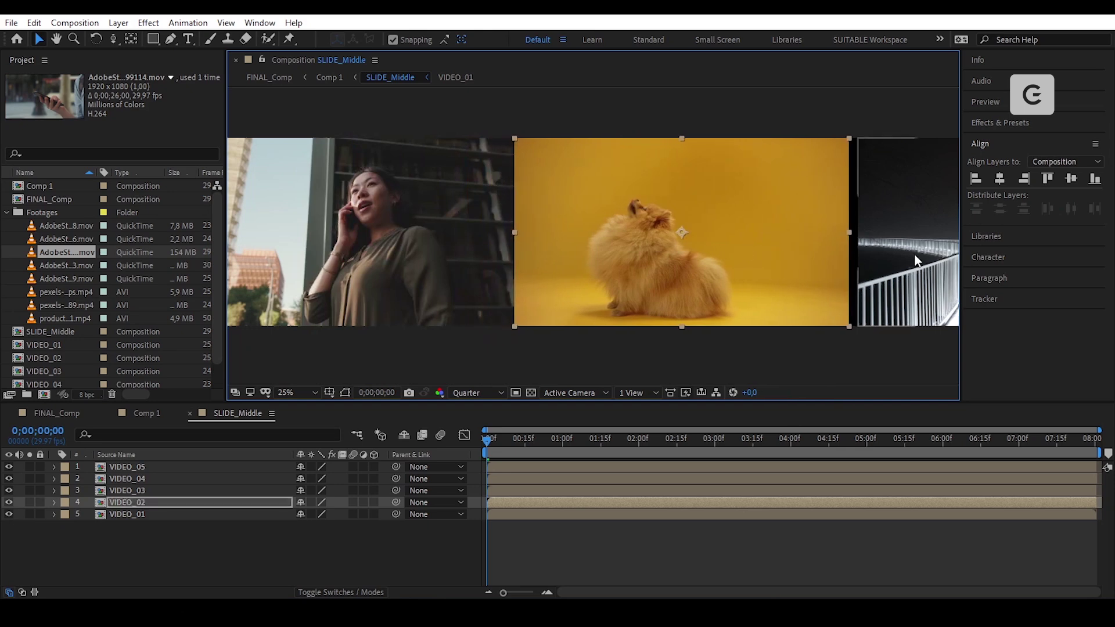
# Step: Snap VIDEO_02's right edge flush against VIDEO_04's left edge, fit the whole strip in view and deselect the layer
pyautogui.press('.')
pyautogui.moveTo(880, 243); pyautogui.dragTo(518, 211)
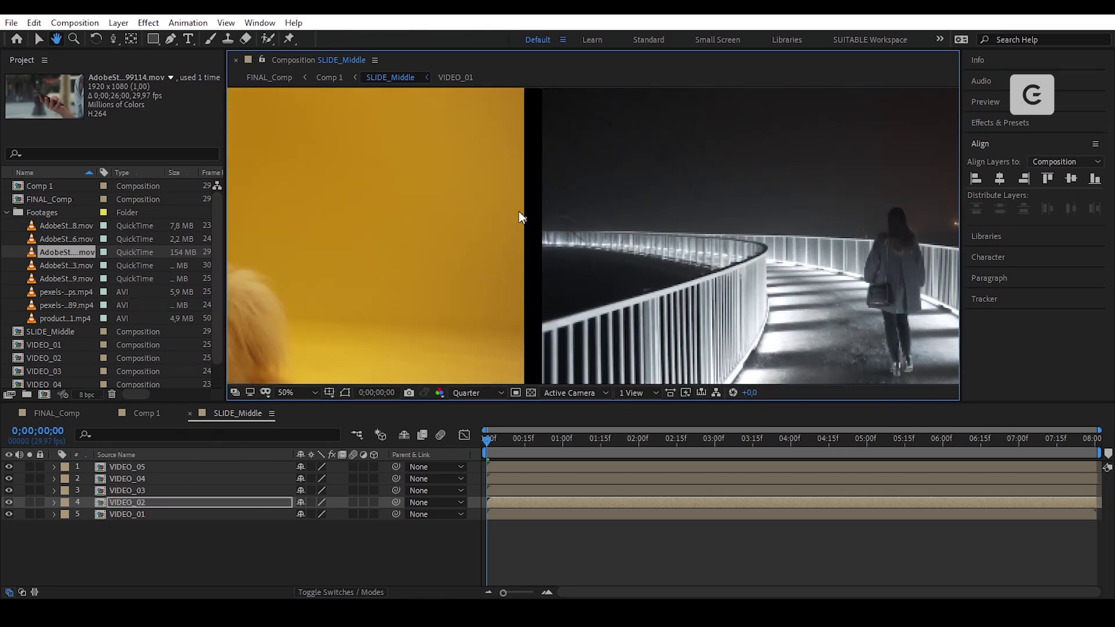
pyautogui.press('.')
pyautogui.moveTo(443, 207); pyautogui.dragTo(507, 207)
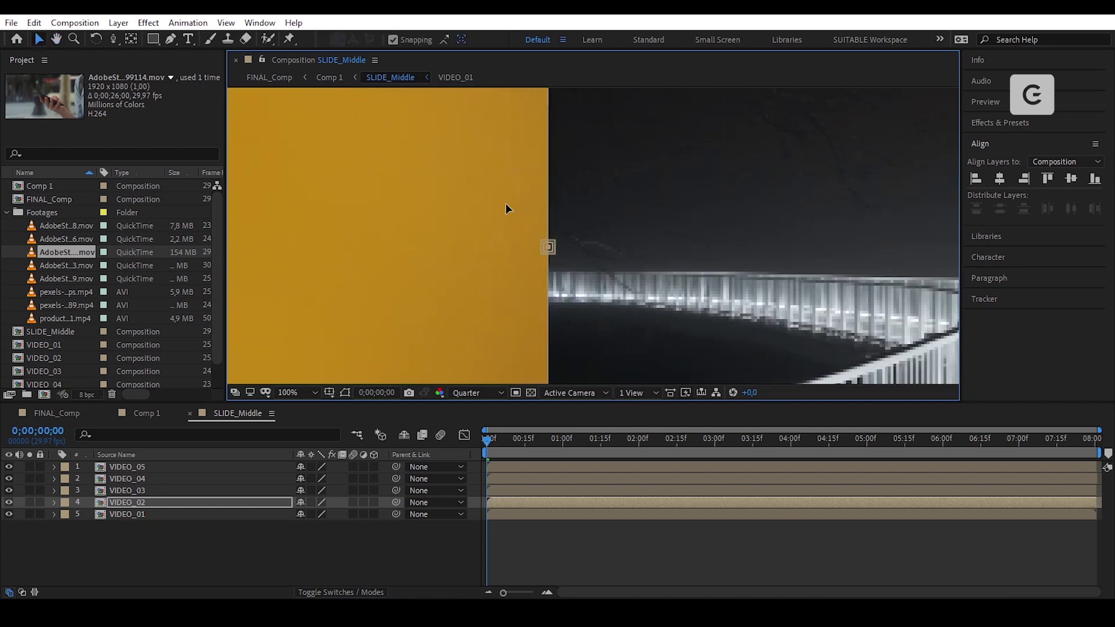
pyautogui.scroll(-5, 587, 246)
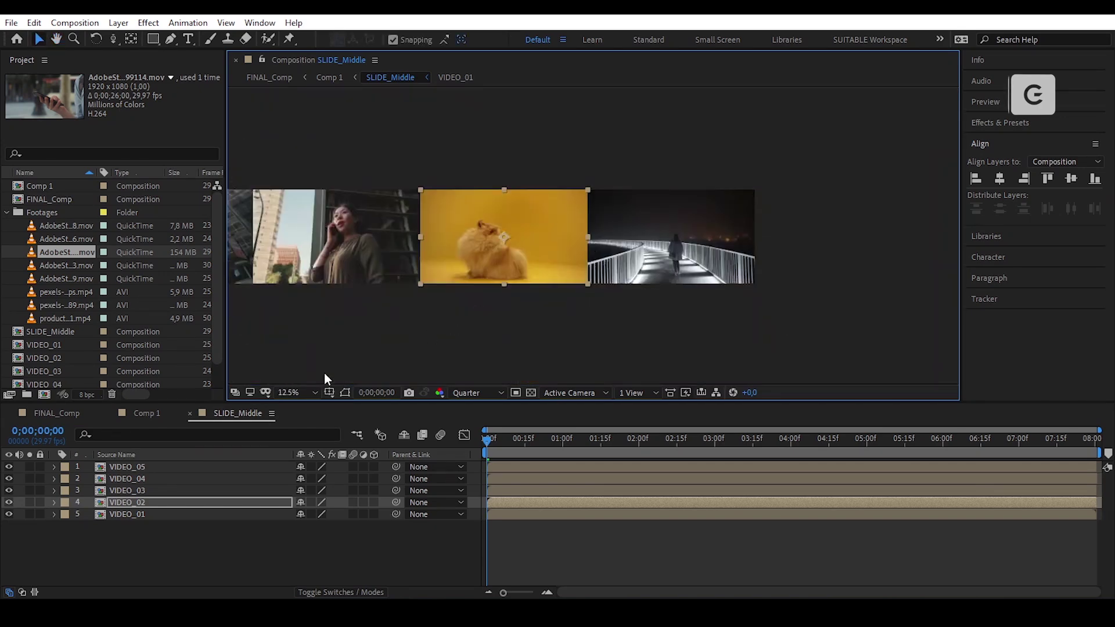
pyautogui.click(309, 393)
pyautogui.click(335, 144)
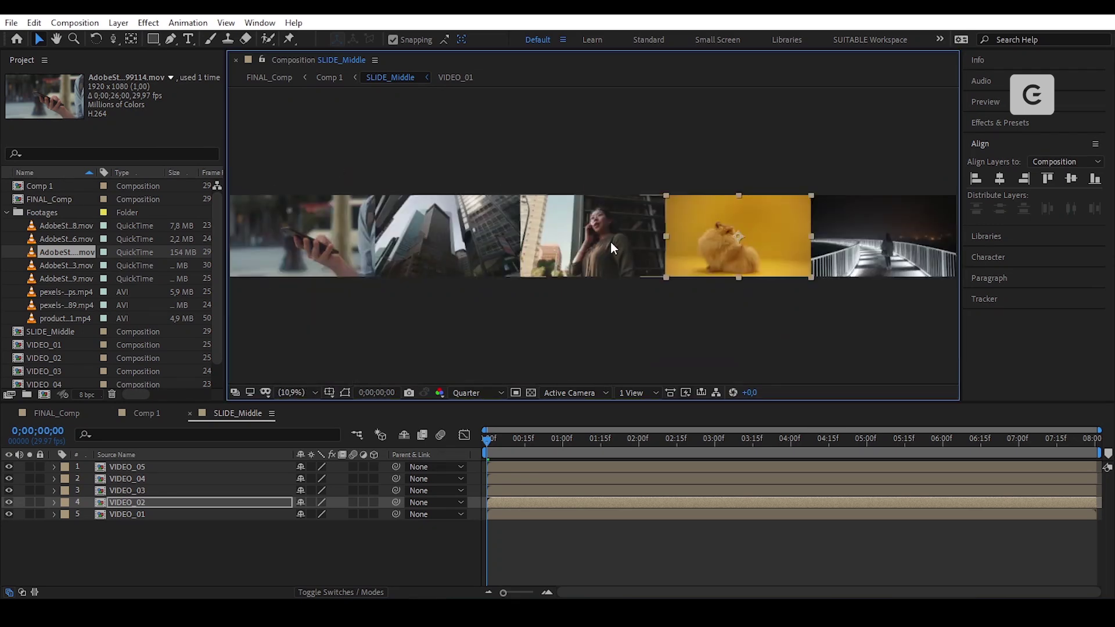
pyautogui.click(609, 309)
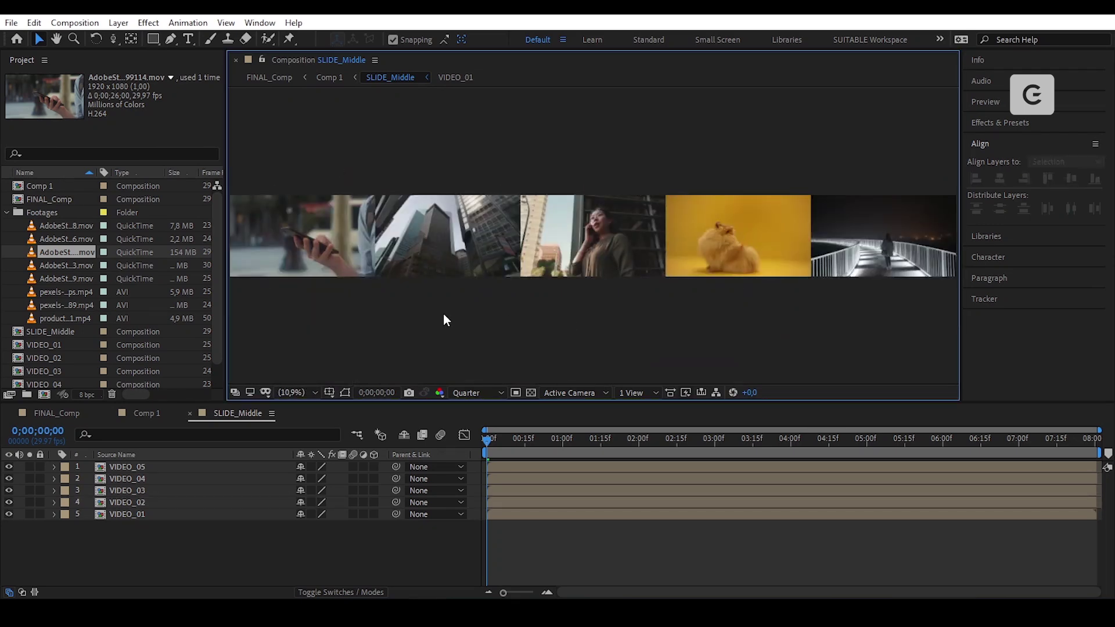
# Step: Go to Comp 1 and duplicate the SLIDE_Middle composition twice in the project
pyautogui.click(139, 414)
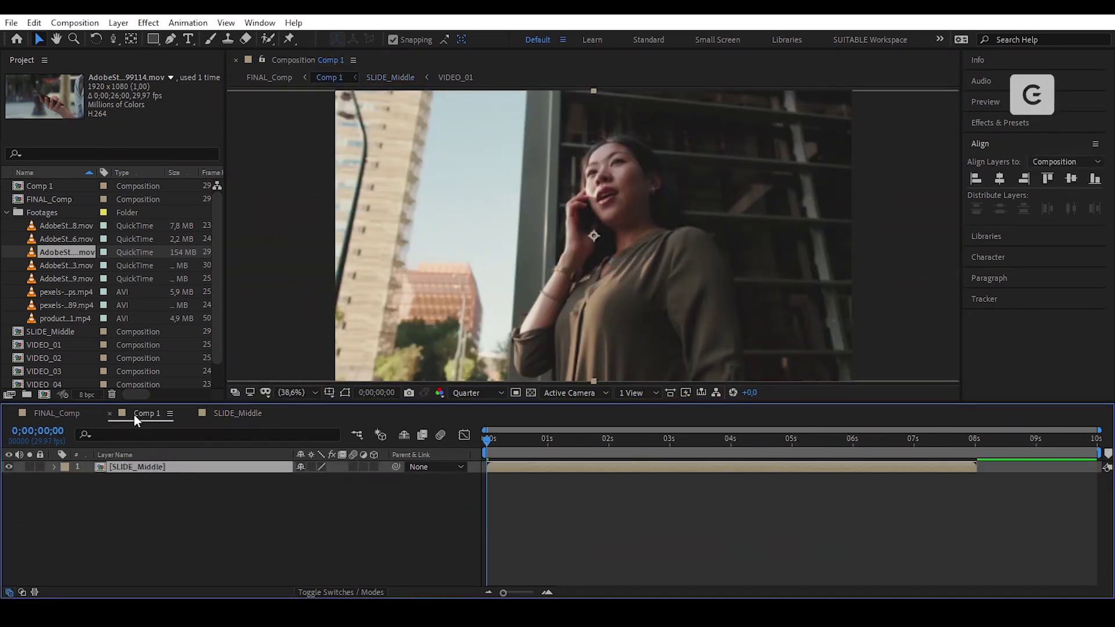
pyautogui.click(215, 521)
pyautogui.click(6, 277)
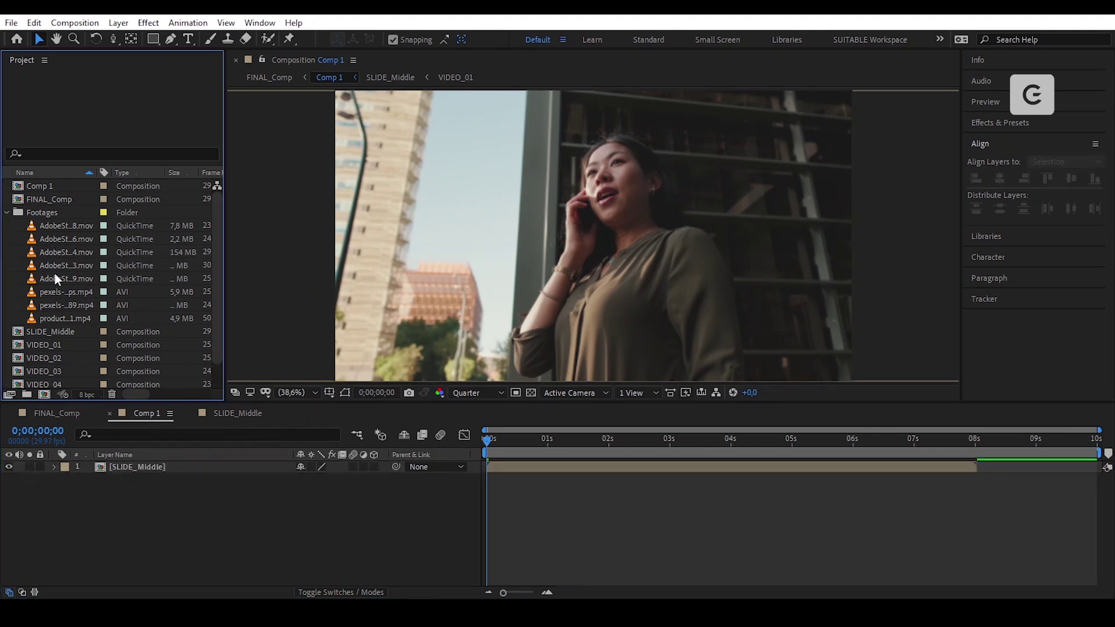
pyautogui.scroll(-2, 57, 276)
pyautogui.click(66, 308)
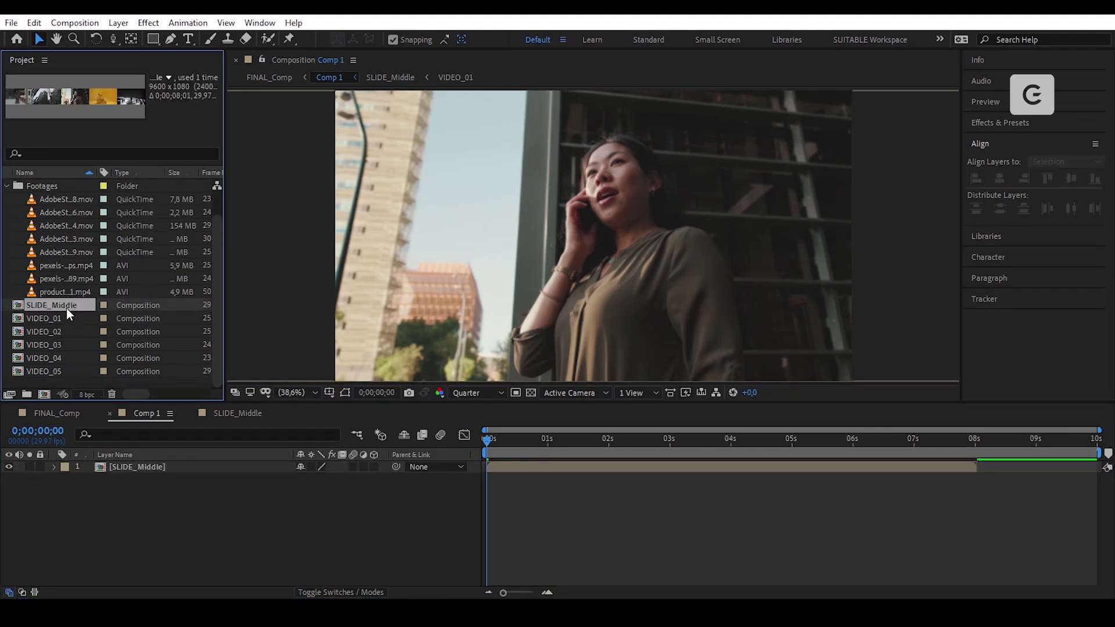
pyautogui.click(34, 23)
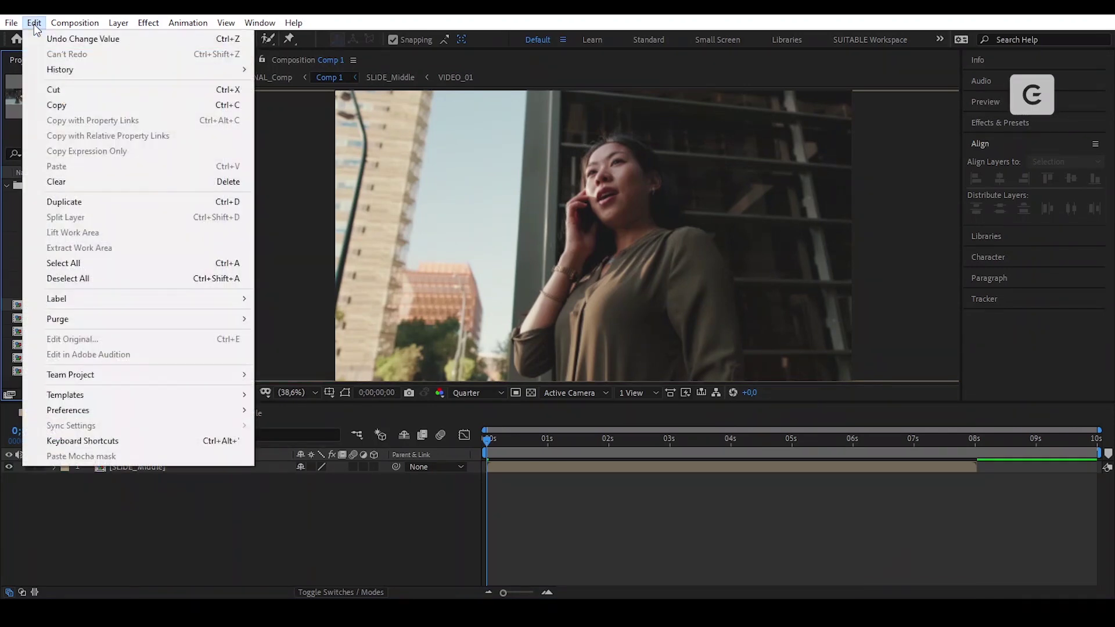
pyautogui.click(117, 207)
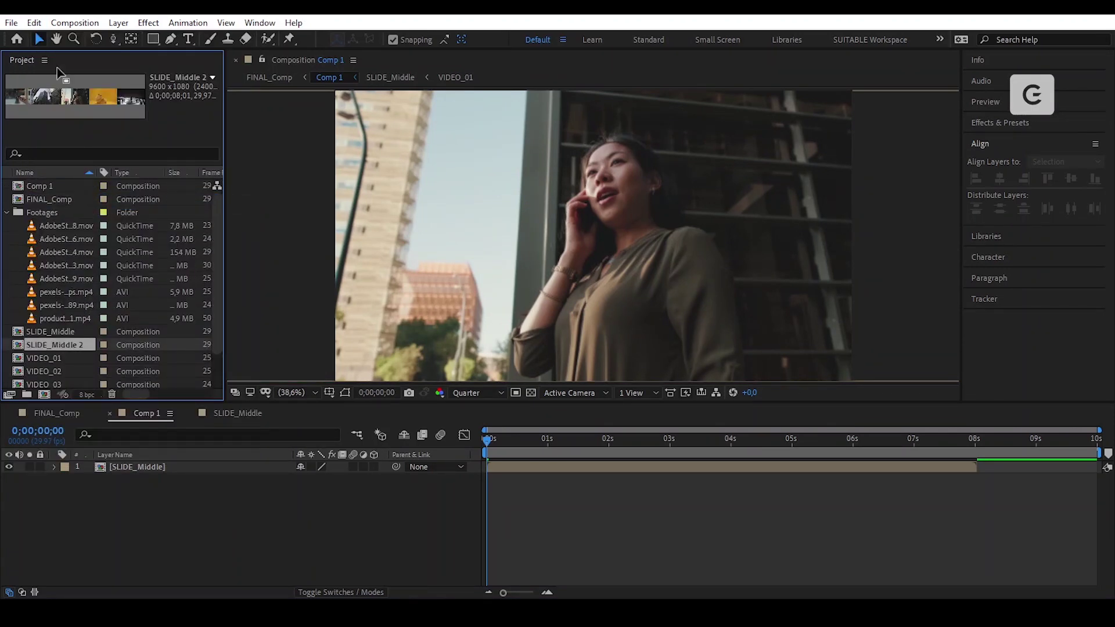
pyautogui.click(34, 25)
pyautogui.click(136, 207)
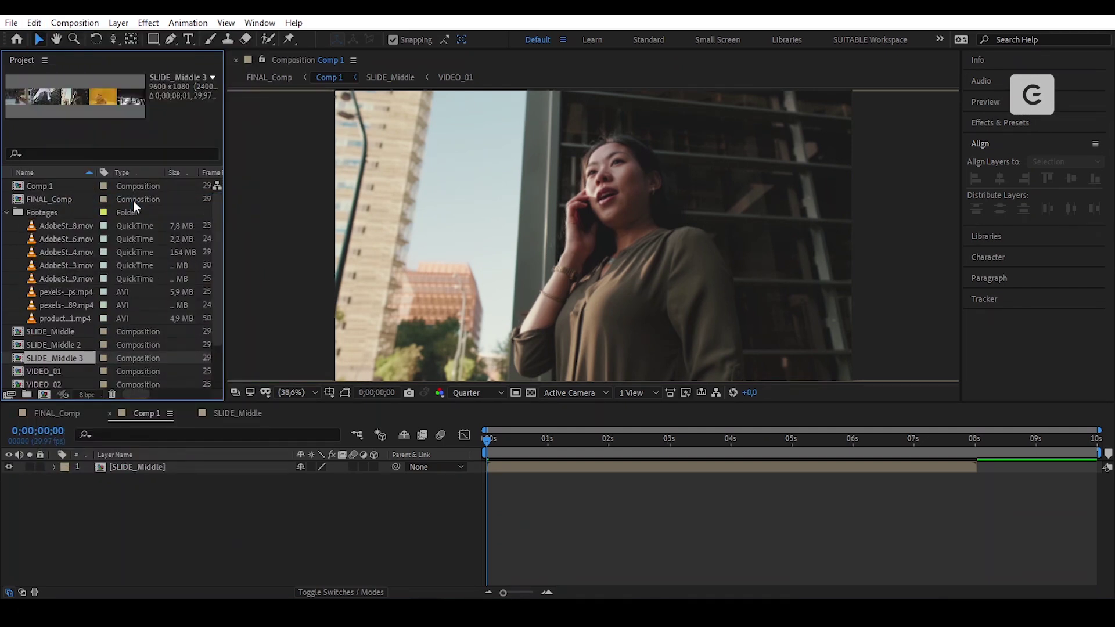
# Step: Rename the SLIDE_Middle 2 composition as SLIDE_UP
pyautogui.click(75, 346)
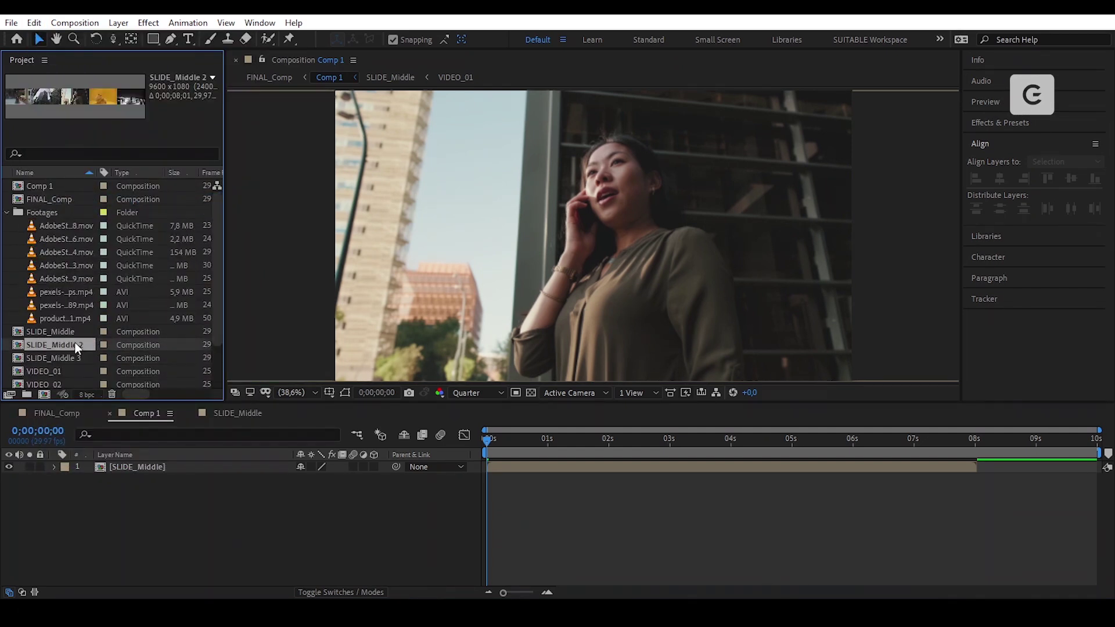
pyautogui.press('Return')
pyautogui.write('UP')
pyautogui.press('Return')
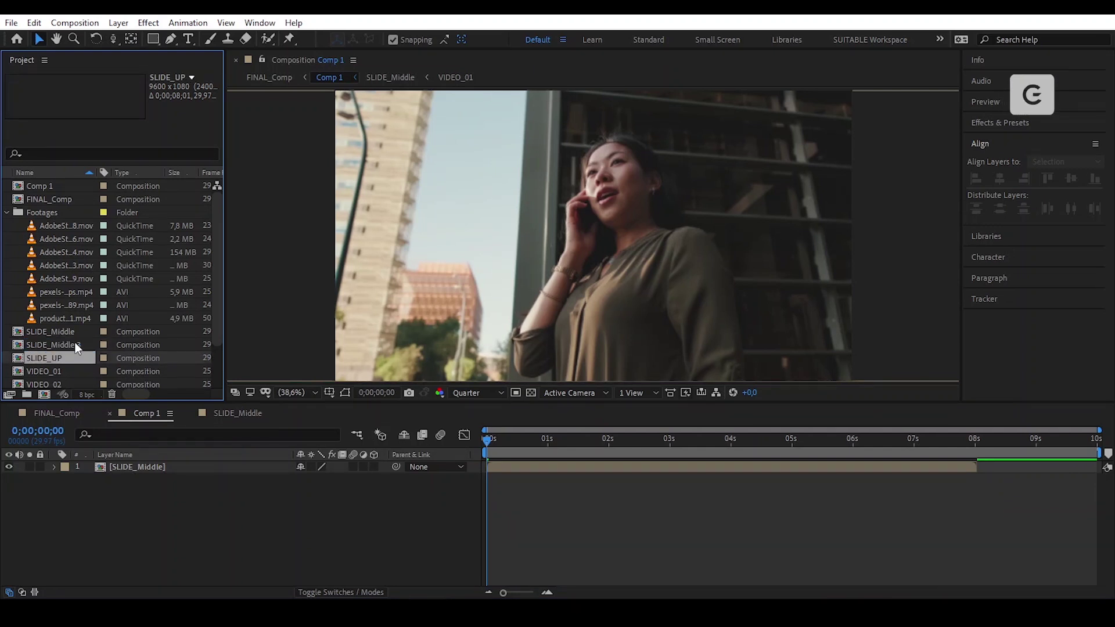
# Step: Rename the SLIDE_Middle 3 composition as SLIDE_DOWN and add it to Comp 1 below the SLIDE_Middle layer
pyautogui.click(76, 346)
pyautogui.press('Return')
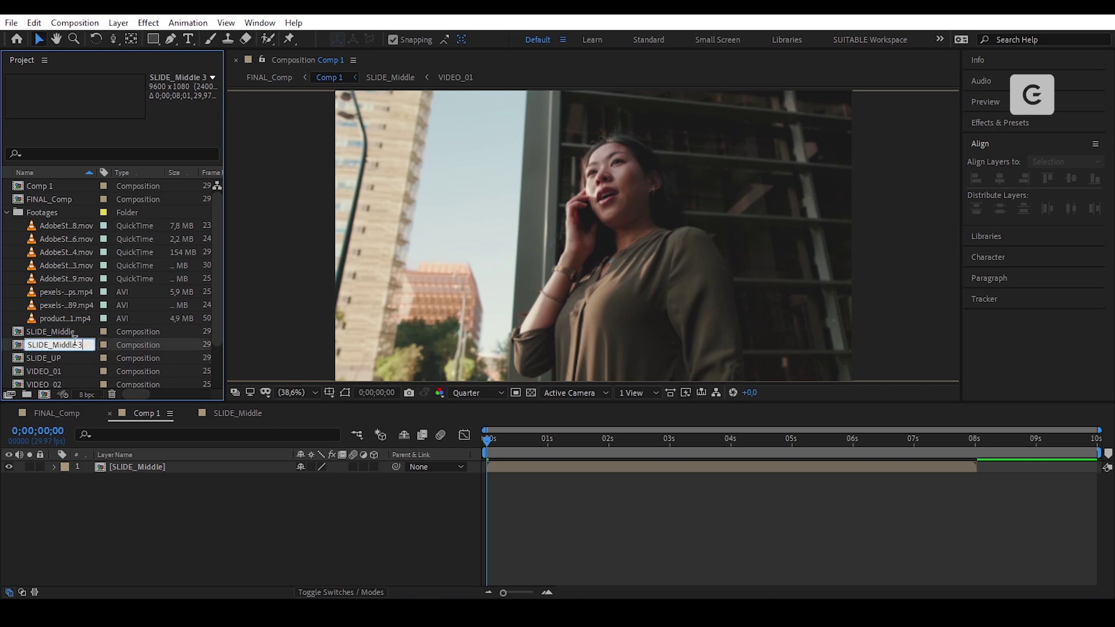
pyautogui.write('DE_DOWN')
pyautogui.press('Return')
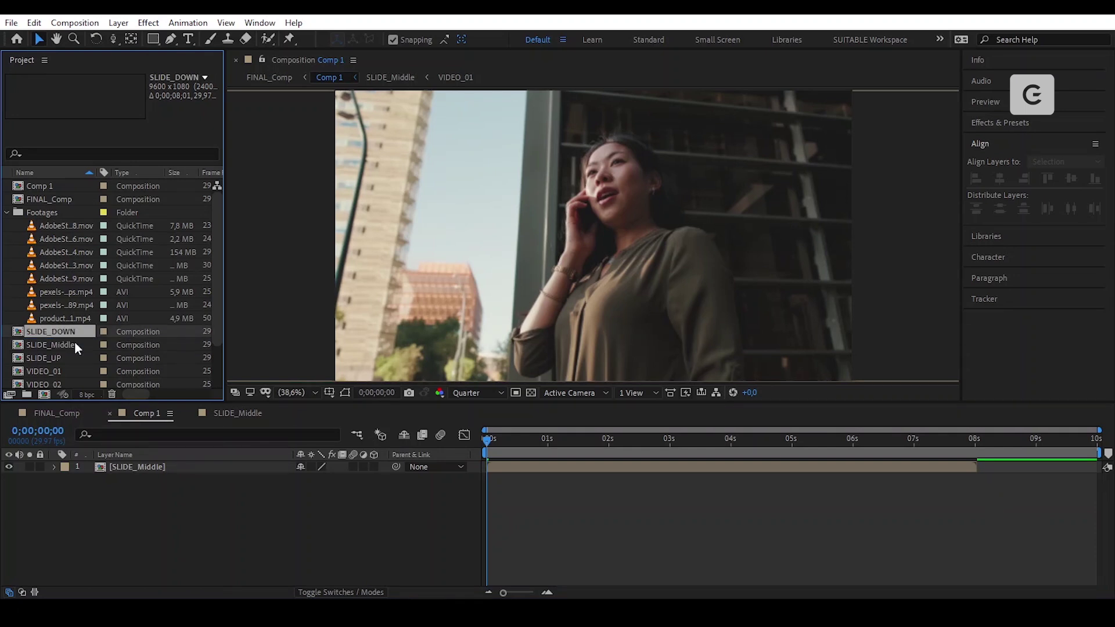
pyautogui.moveTo(64, 333); pyautogui.dragTo(151, 503)
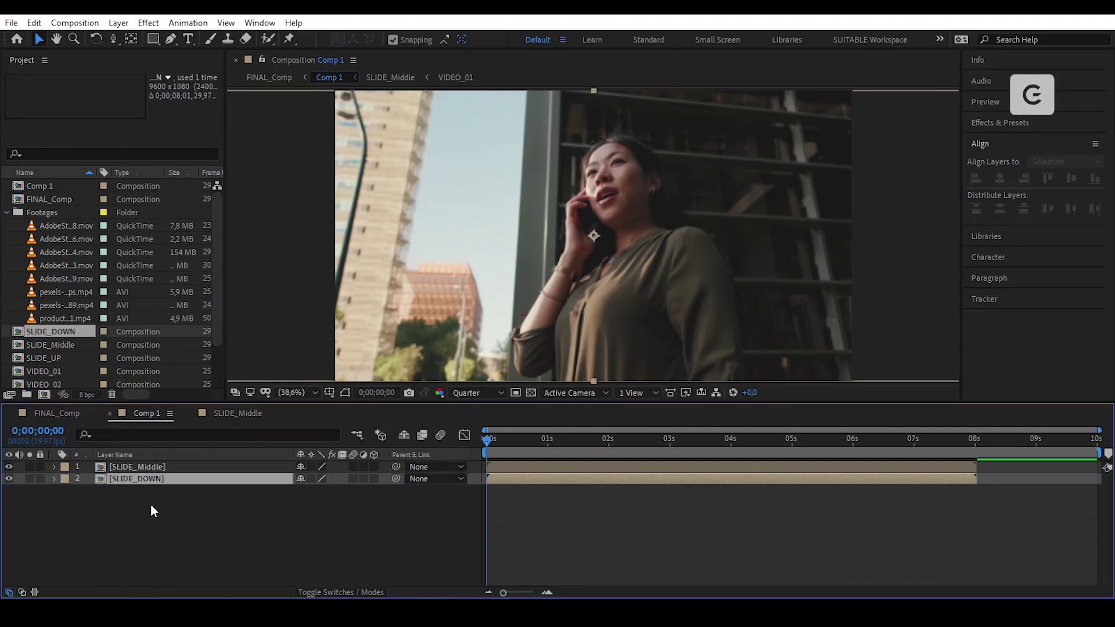
# Step: Add the SLIDE_UP composition to Comp 1 above the SLIDE_Middle layer and snap its lower edge to the middle strip's upper edge
pyautogui.click(59, 357)
pyautogui.moveTo(58, 358); pyautogui.dragTo(159, 461)
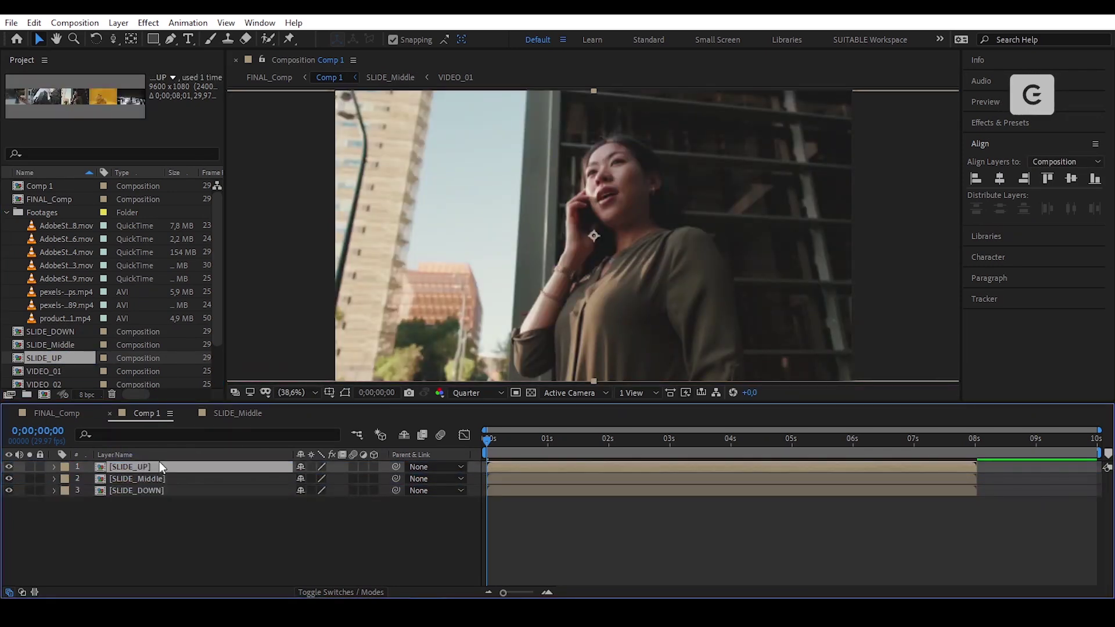
pyautogui.scroll(-1, 539, 240)
pyautogui.scroll(-2, 556, 236)
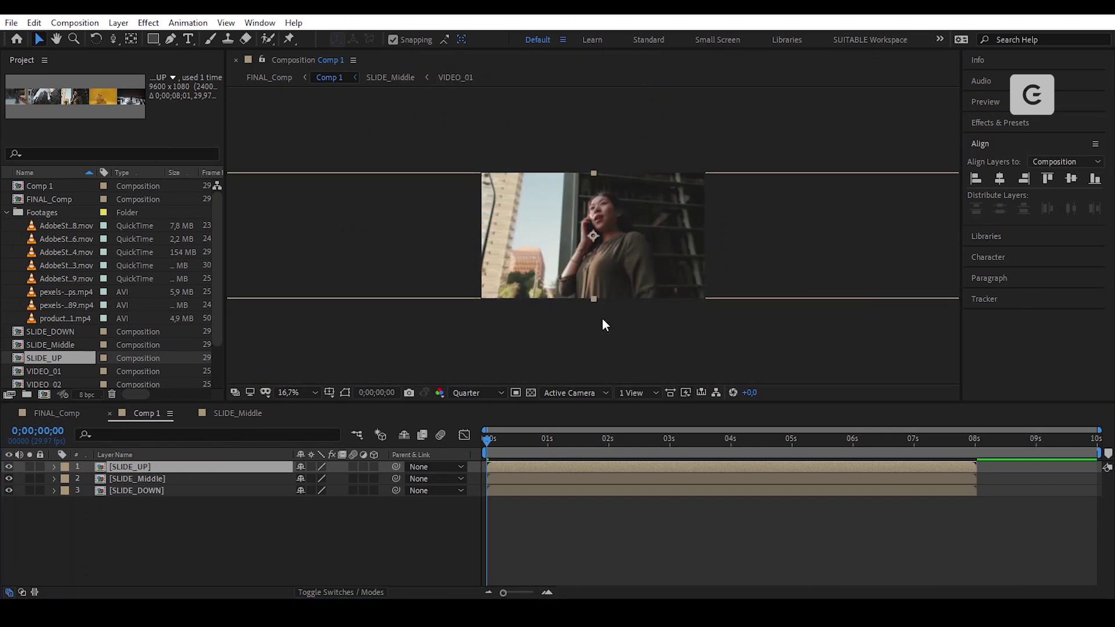
pyautogui.moveTo(600, 244); pyautogui.dragTo(600, 123)
pyautogui.scroll(2, 604, 139)
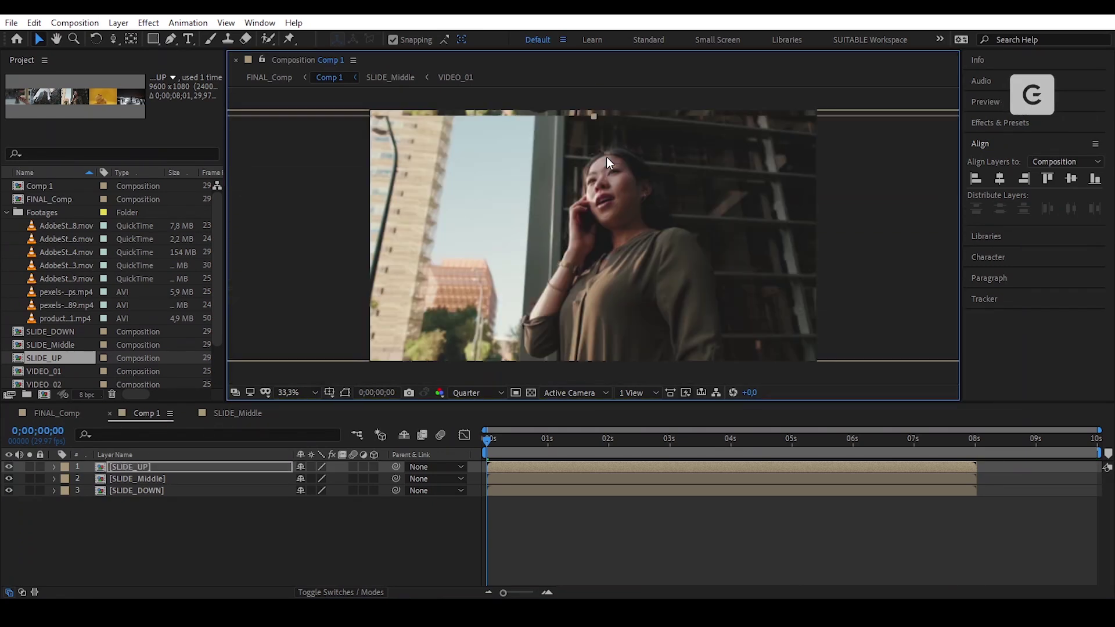
pyautogui.scroll(3, 613, 155)
pyautogui.scroll(3, 606, 197)
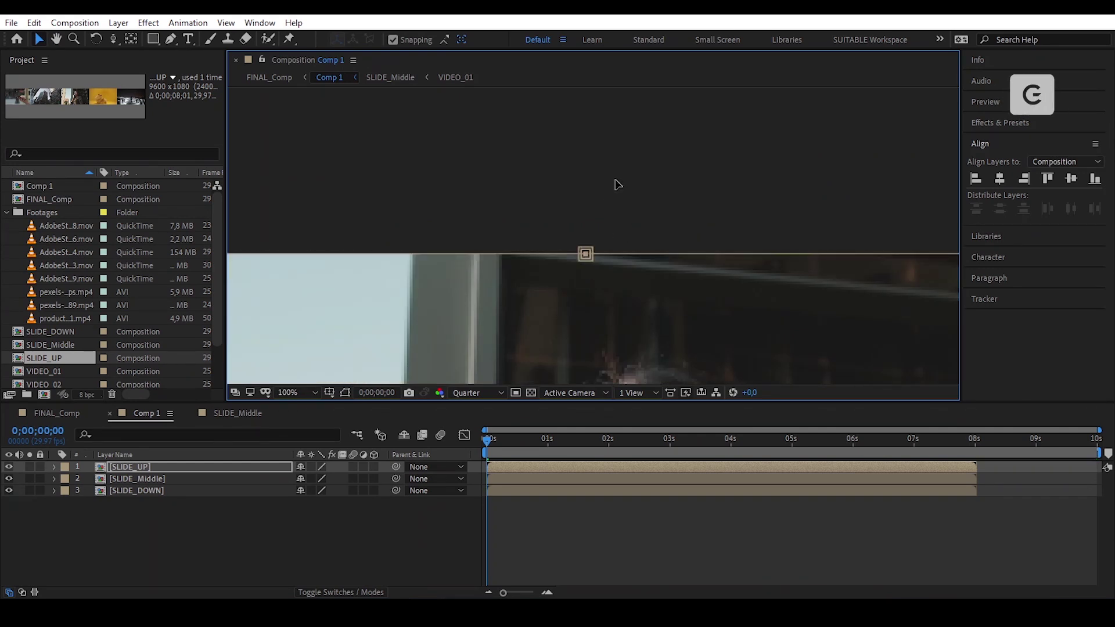
pyautogui.scroll(-6, 616, 180)
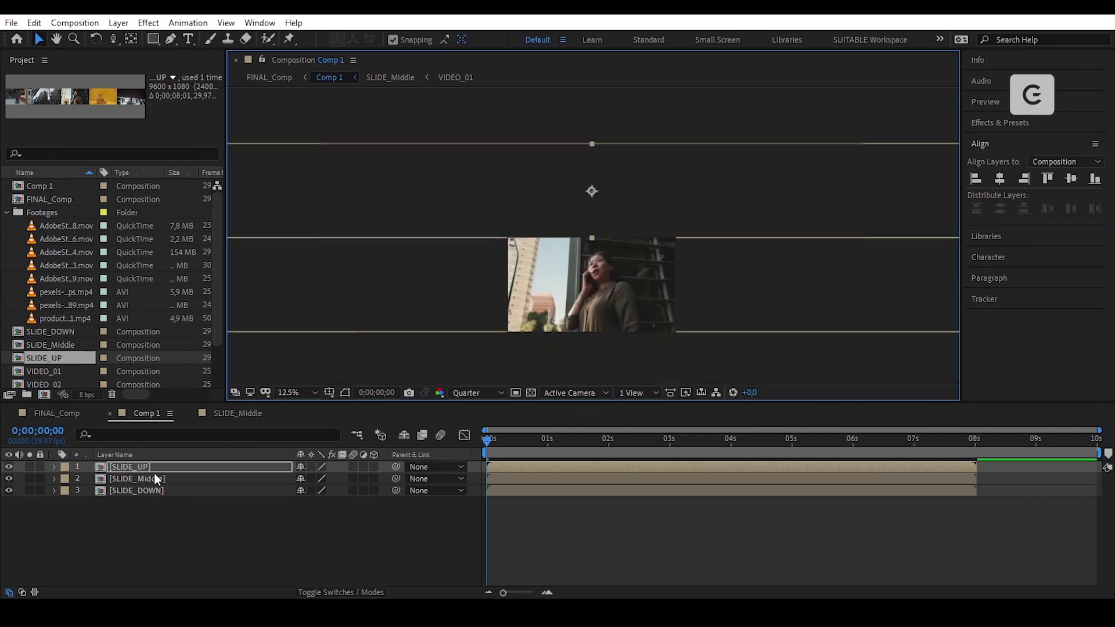
# Step: Move the SLIDE_DOWN layer so its upper edge snaps to the middle strip's lower edge, and fit the view up to 100%
pyautogui.click(145, 490)
pyautogui.moveTo(631, 281); pyautogui.dragTo(615, 192)
pyautogui.scroll(4, 590, 185)
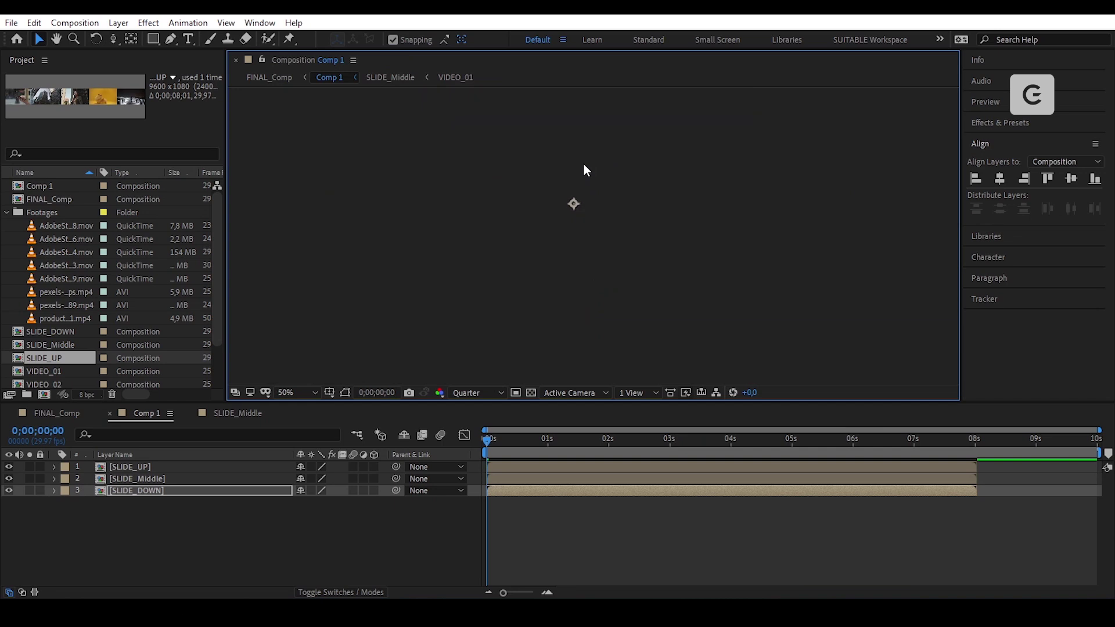
pyautogui.moveTo(617, 125); pyautogui.dragTo(635, 288)
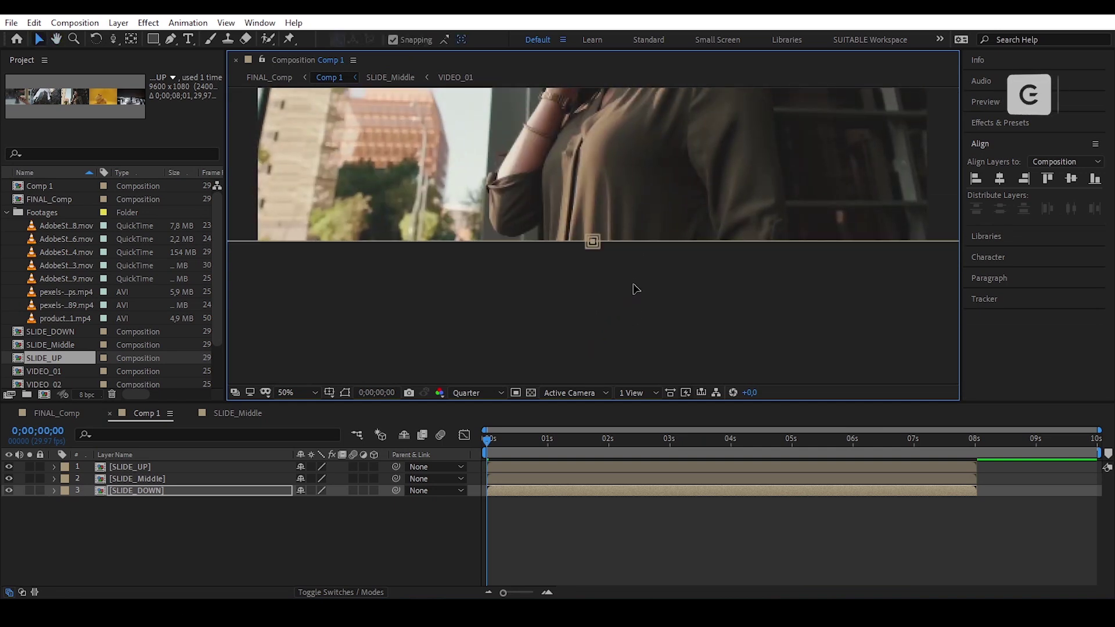
pyautogui.click(285, 393)
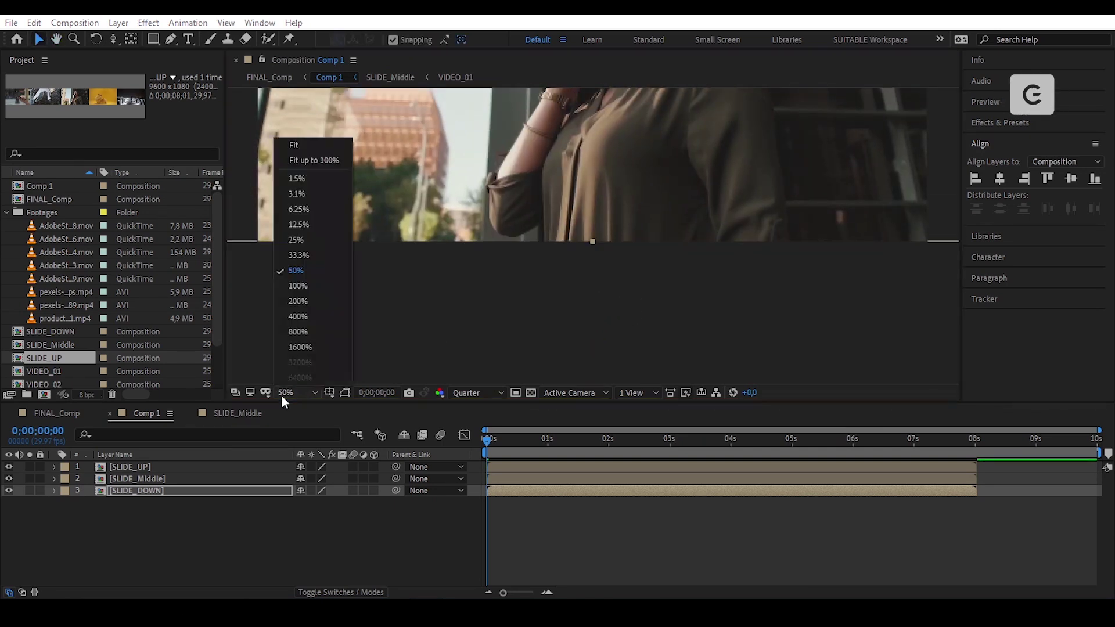
pyautogui.click(311, 160)
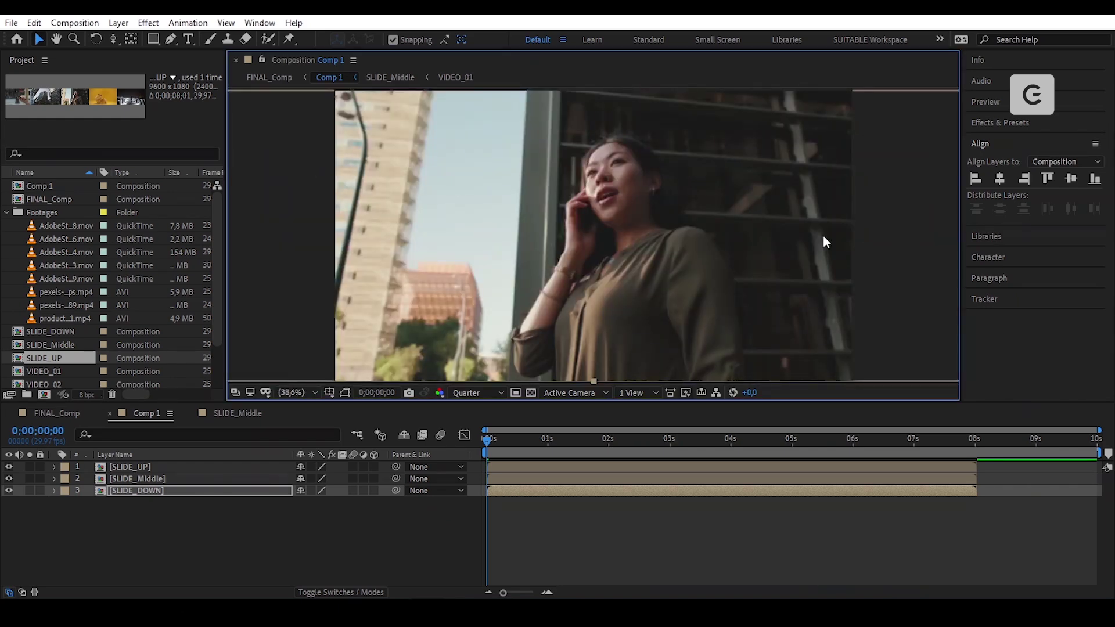
# Step: Set the SLIDE_UP layer's label colour to Yellow
pyautogui.click(64, 469)
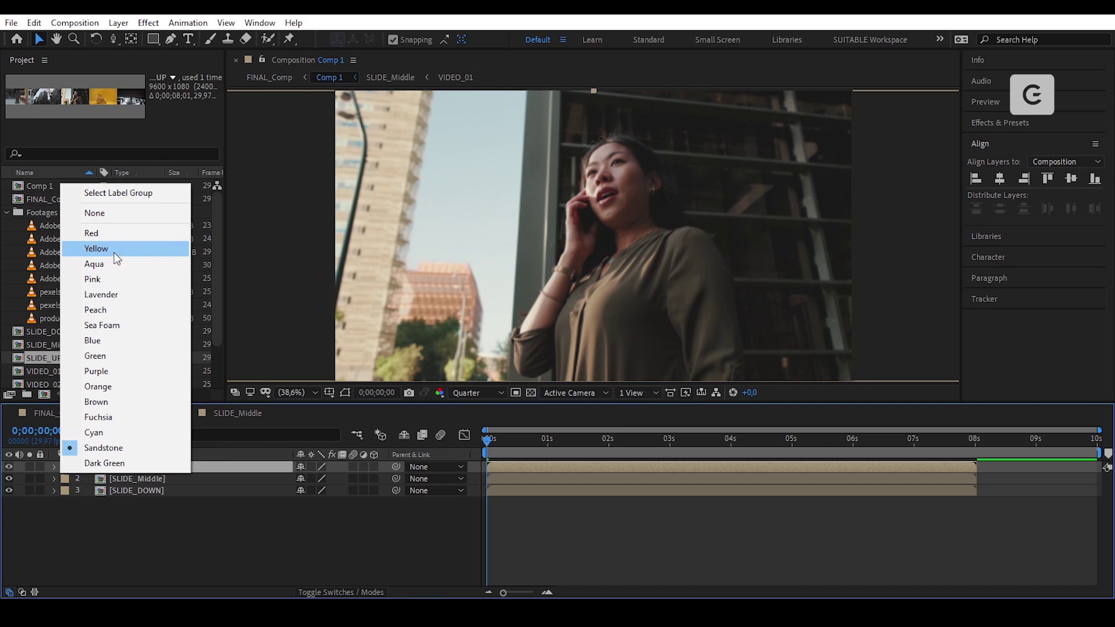
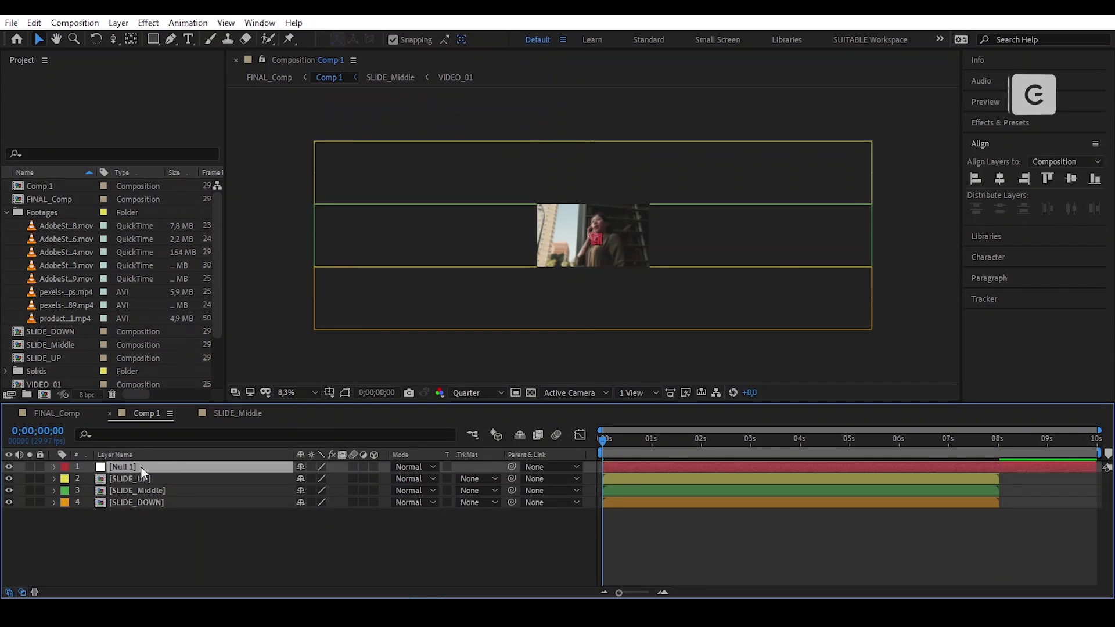
# Step: Rename the Null 1 layer as Controller_MIDDLE
pyautogui.press('Return')
pyautogui.press('BackSpace')
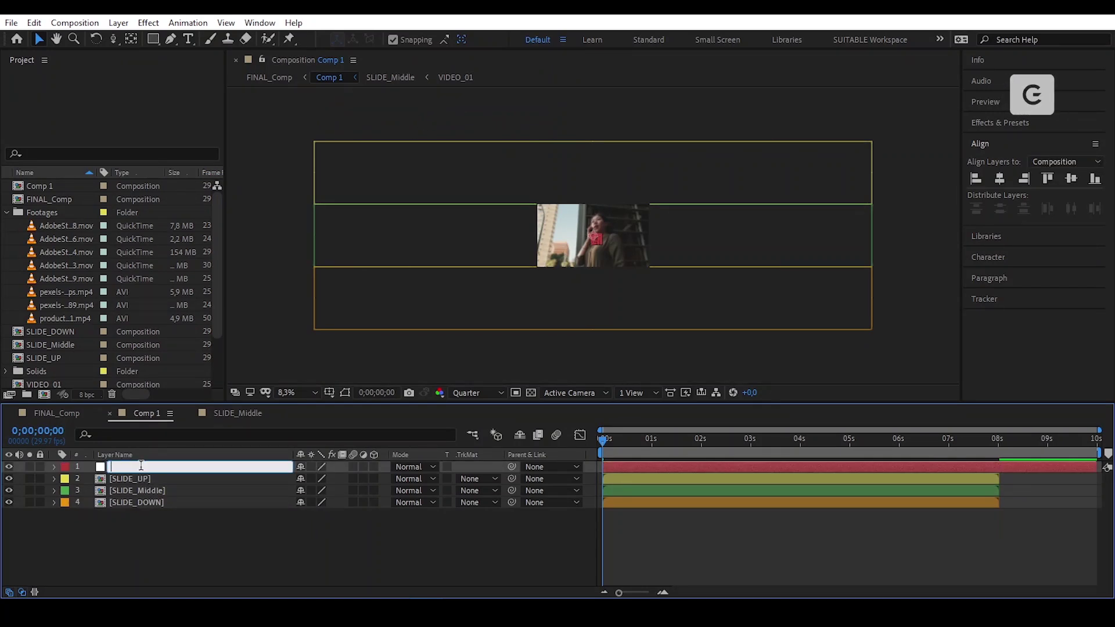
pyautogui.write('Controller_MIDDLE')
pyautogui.press('Return')
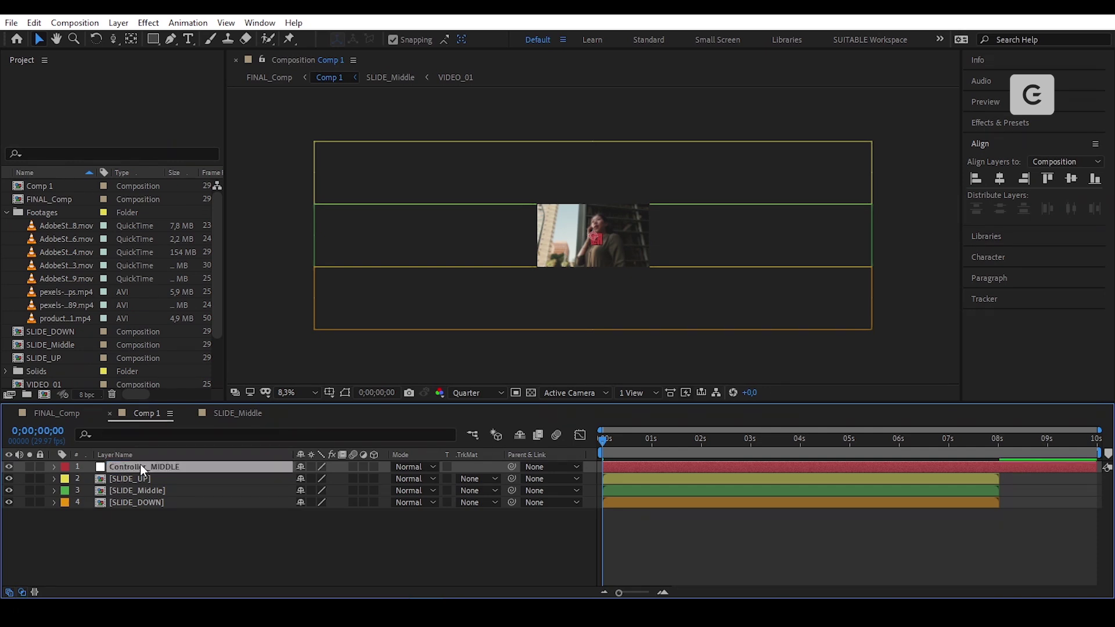
# Step: Duplicate the Controller_MIDDLE null and rename the copy as Controller_UP
pyautogui.click(34, 23)
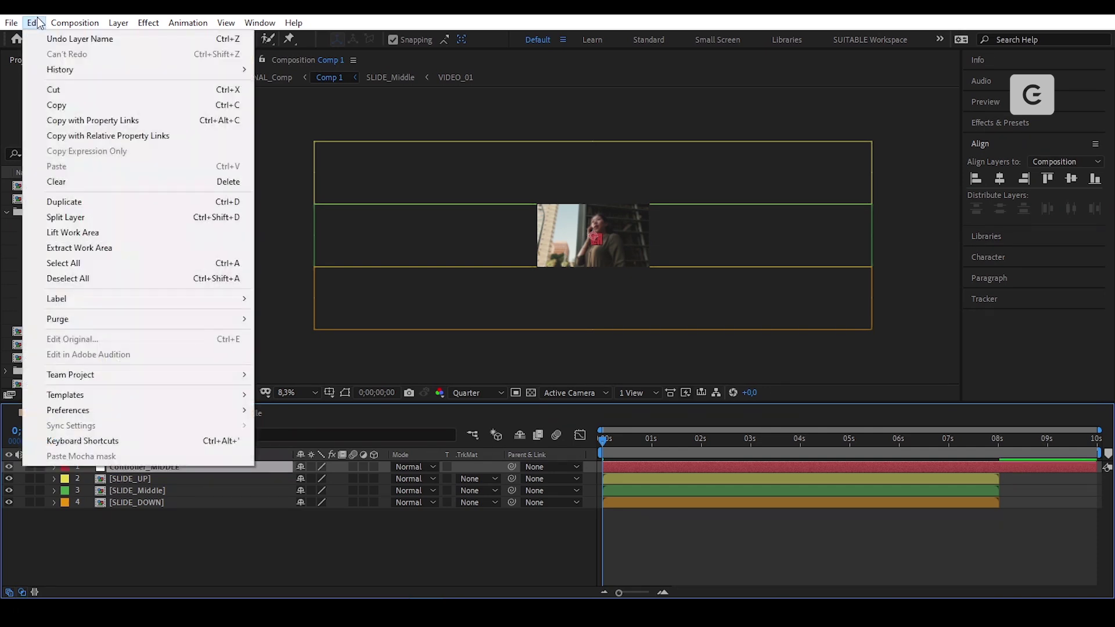
pyautogui.click(138, 201)
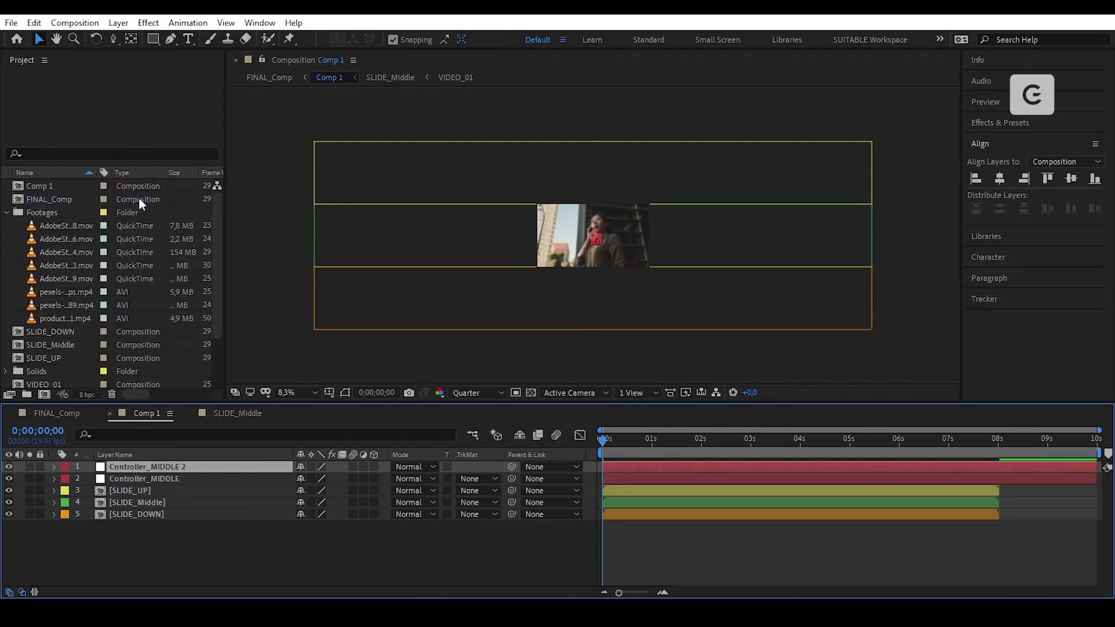
pyautogui.press('Return')
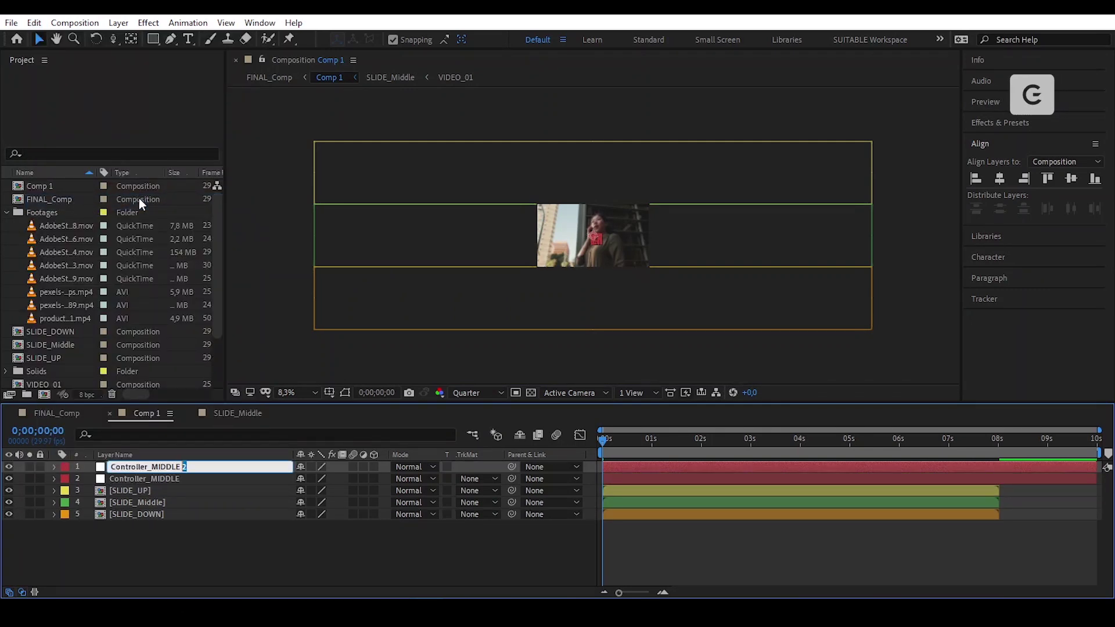
pyautogui.hotkey('shift', 'Left')
pyautogui.hotkey('shift', 'Left')
pyautogui.hotkey('shift', 'Left')
pyautogui.hotkey('shift', 'Left')
pyautogui.hotkey('shift', 'Left')
pyautogui.write('U')
pyautogui.press('Return')
# Step: Duplicate the Controller_UP null and rename the copy as Controller_DOWN
pyautogui.hotkey('ctrl', 'd')
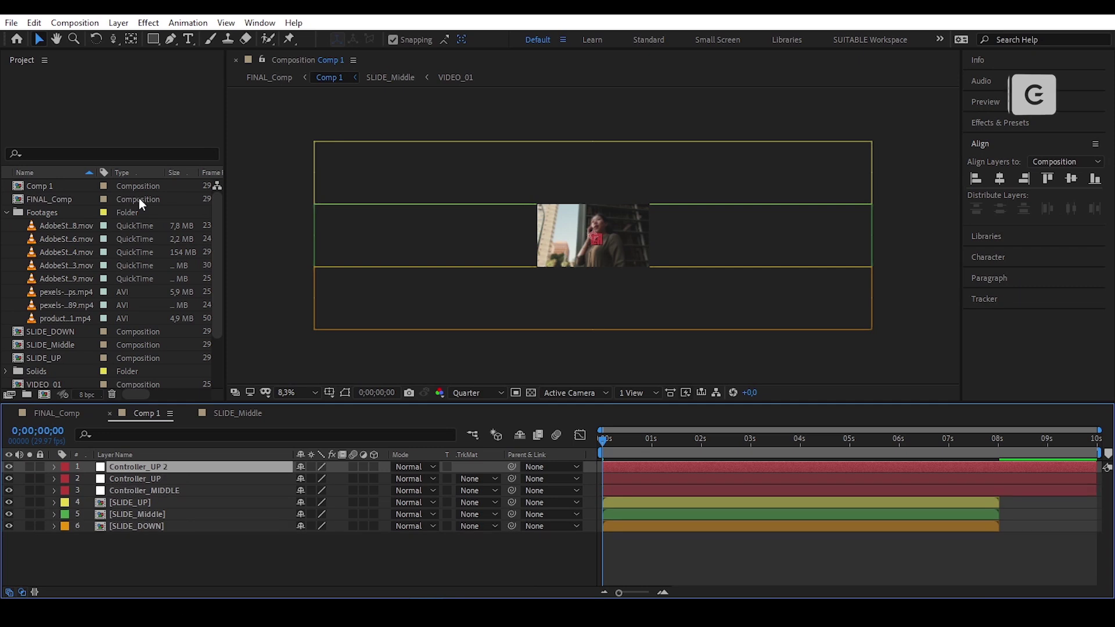
pyautogui.press('Return')
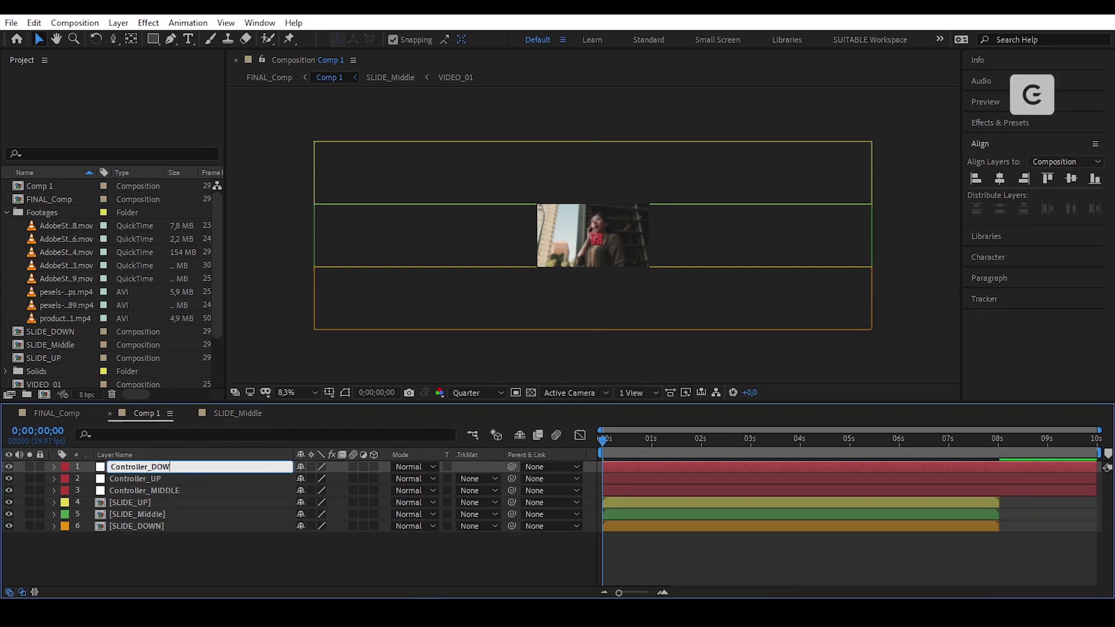
pyautogui.press('Return')
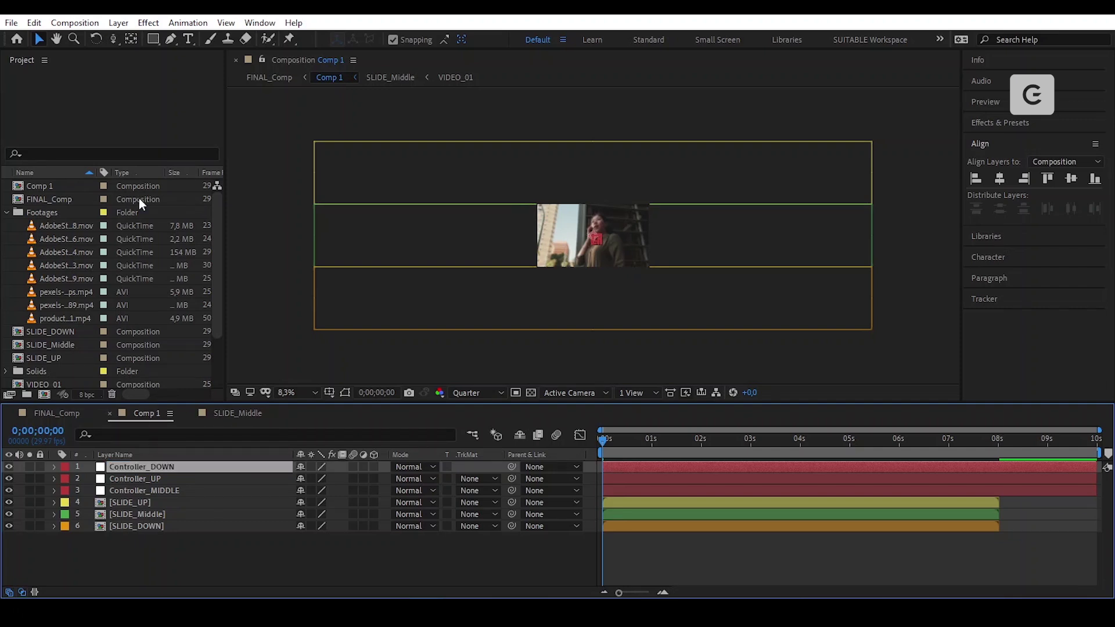
# Step: Duplicate the Controller_DOWN null, rename the copy as Global_CONTROLLER and place it directly below Controller_MIDDLE in the layer order
pyautogui.hotkey('ctrl', 'd')
pyautogui.press('Return')
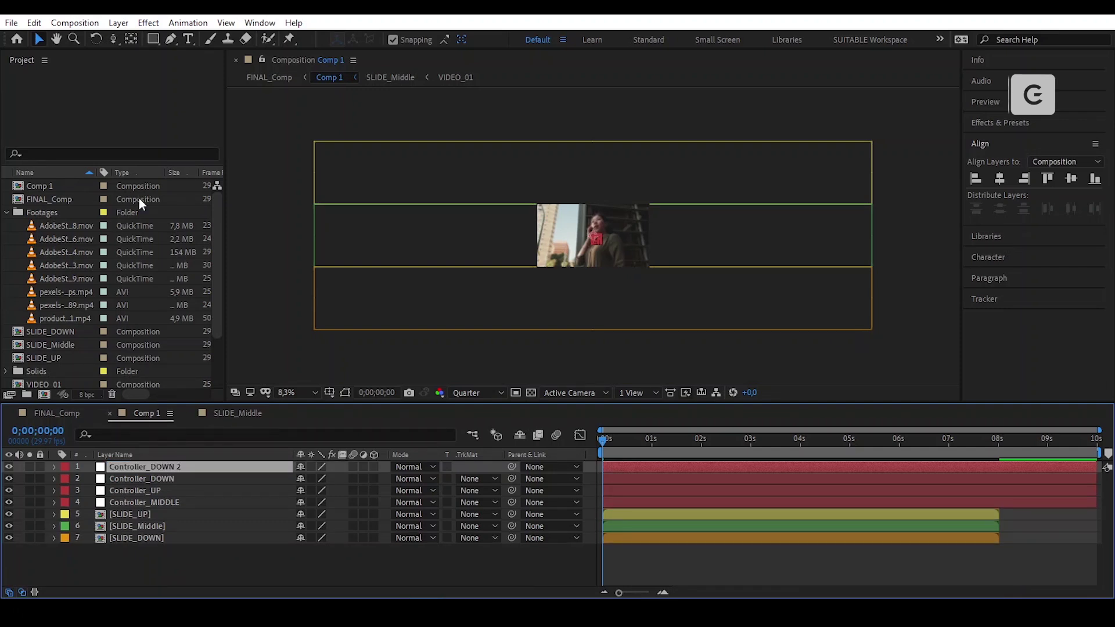
pyautogui.write('Global_CONTROLLER')
pyautogui.press('Return')
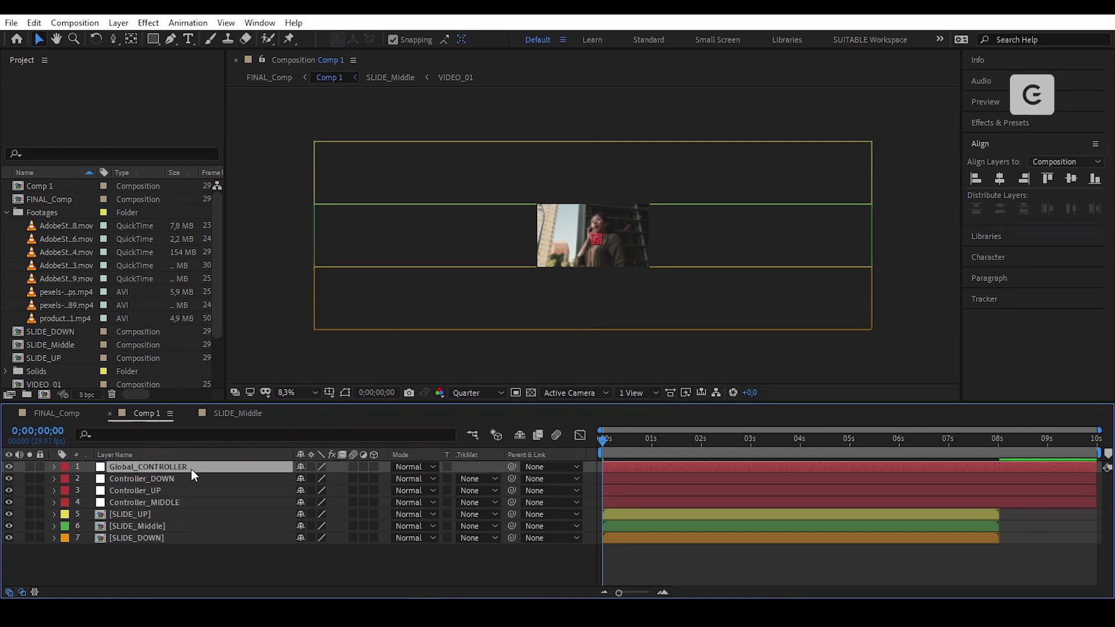
pyautogui.moveTo(191, 468); pyautogui.dragTo(186, 507)
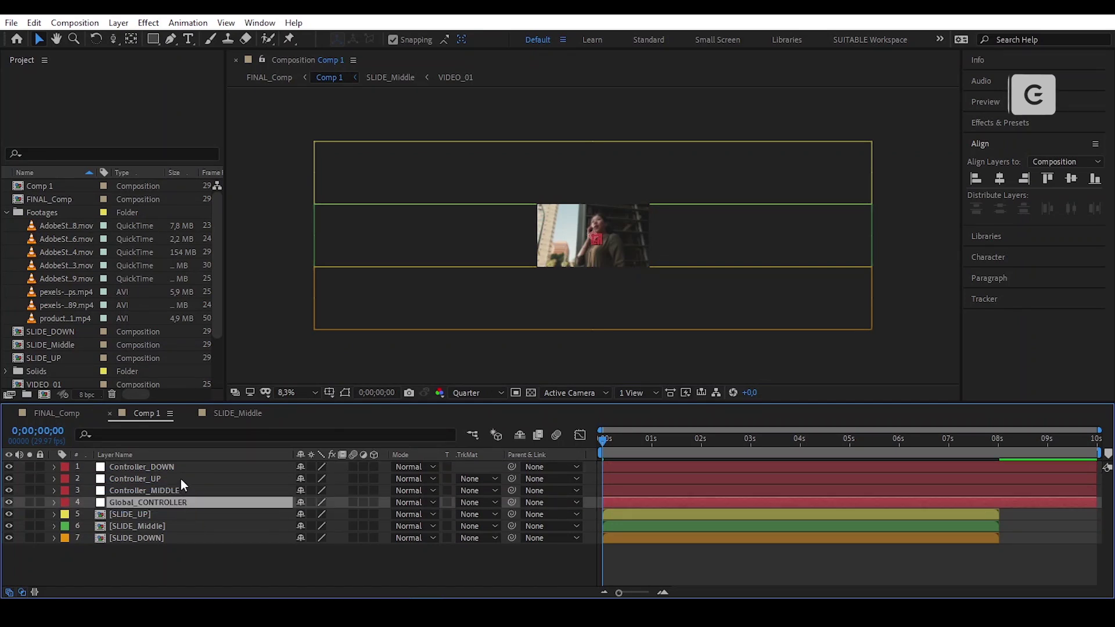
# Step: Parent the SLIDE_UP, SLIDE_Middle and SLIDE_DOWN layers to Controller_UP, Controller_MIDDLE and Controller_DOWN respectively
pyautogui.scroll(1, 649, 215)
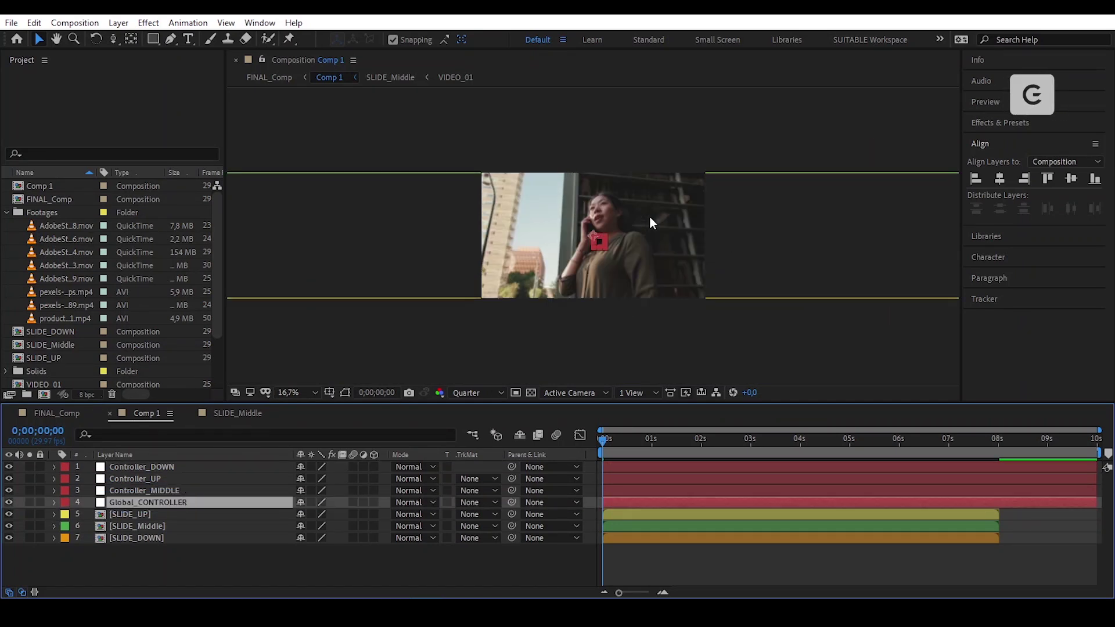
pyautogui.moveTo(724, 217); pyautogui.dragTo(705, 219)
pyautogui.click(292, 392)
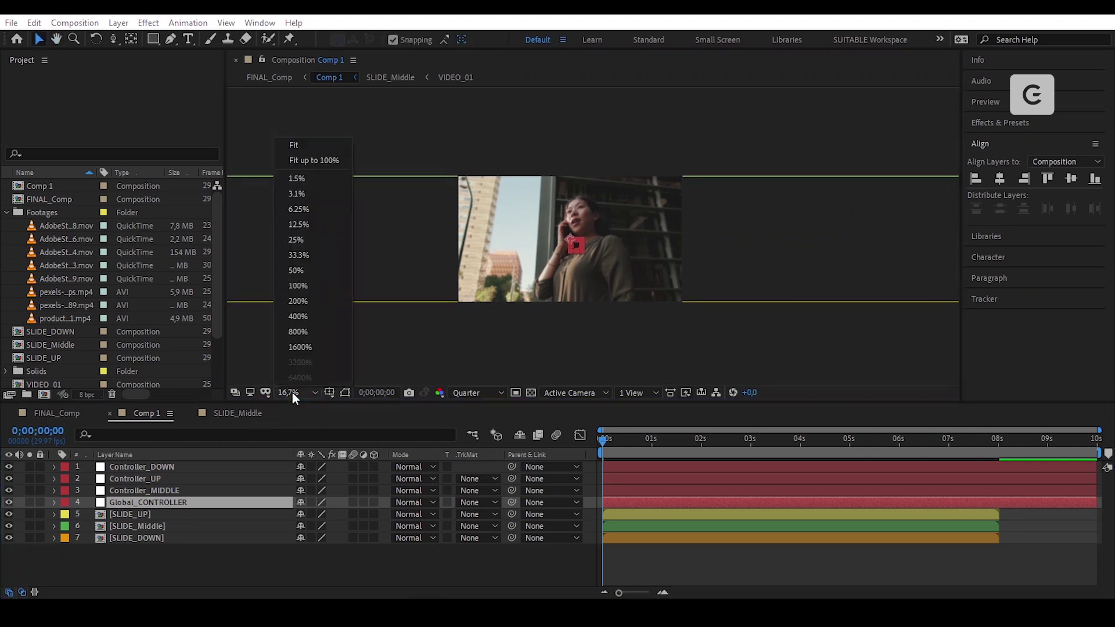
pyautogui.click(328, 161)
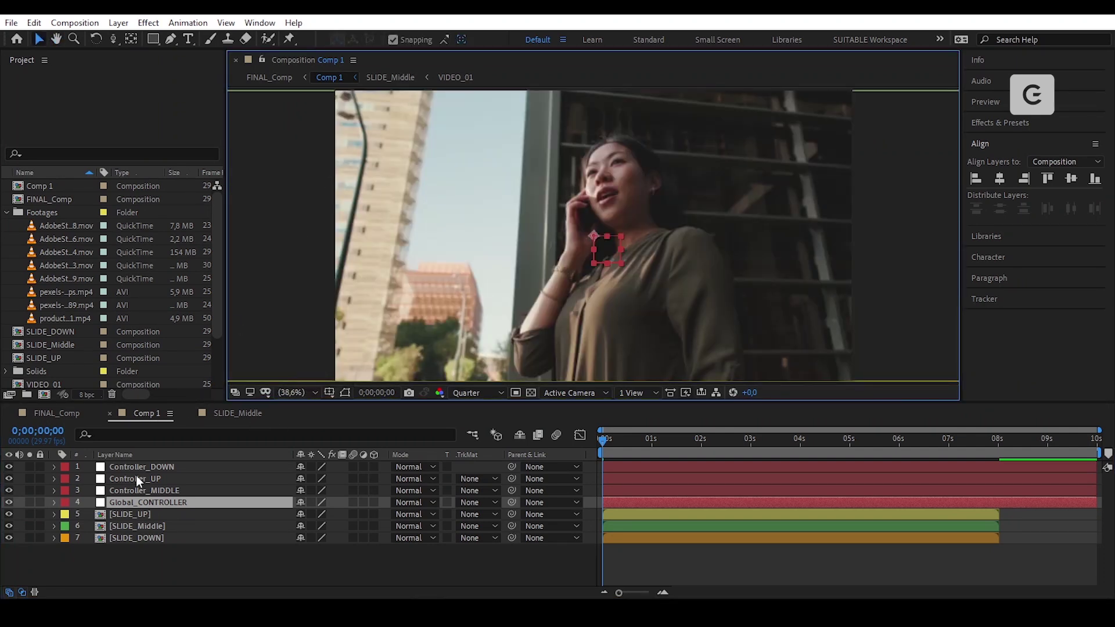
pyautogui.click(157, 513)
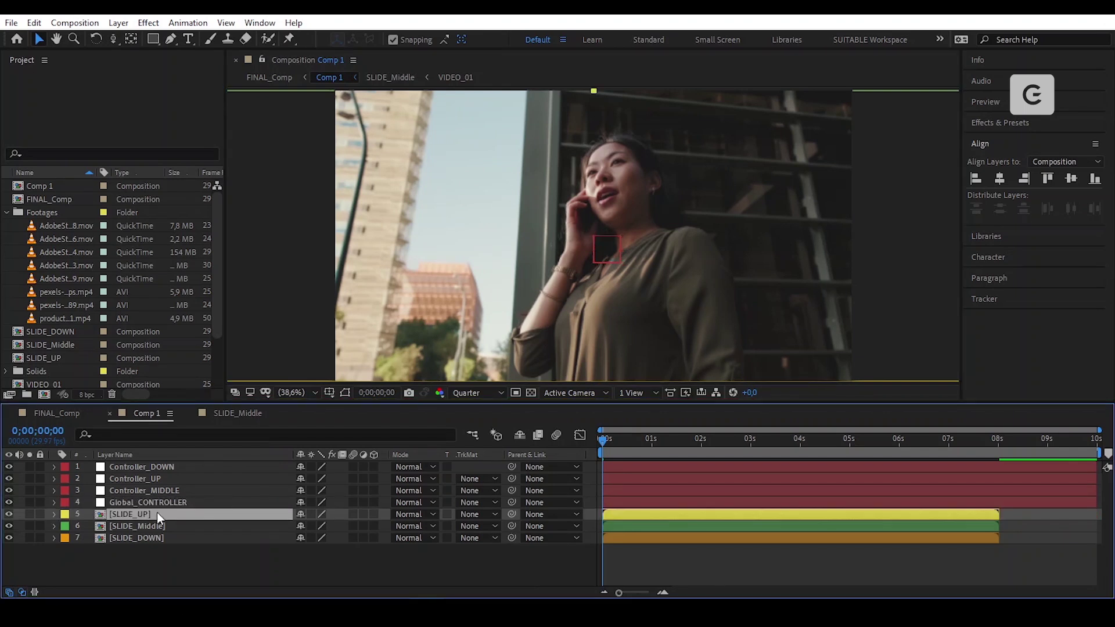
pyautogui.moveTo(513, 512); pyautogui.dragTo(160, 479)
pyautogui.click(168, 525)
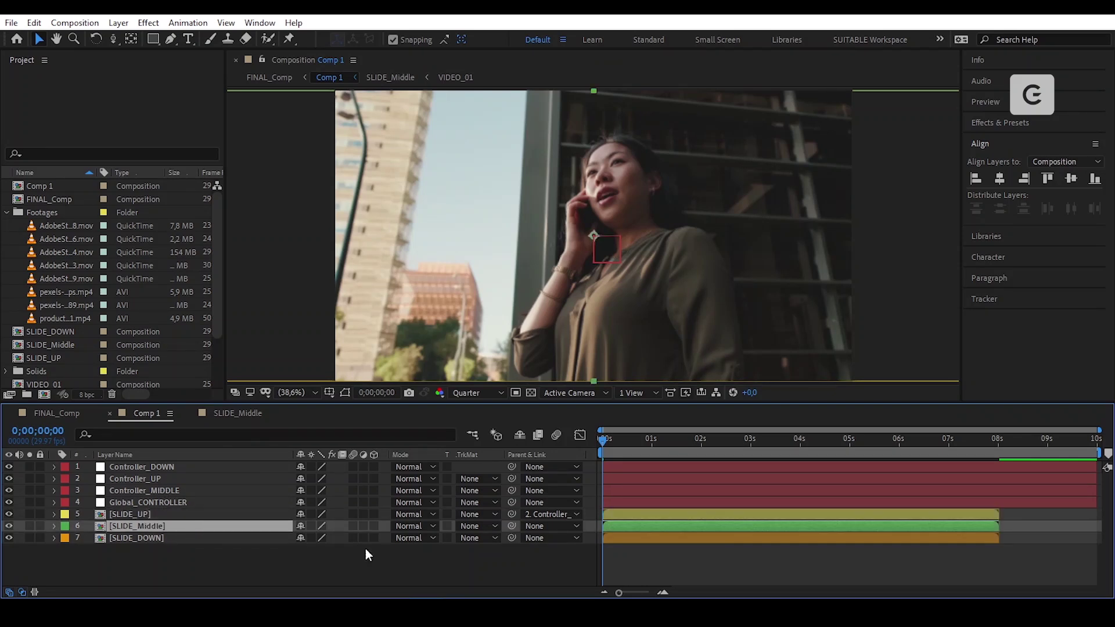
pyautogui.moveTo(514, 525); pyautogui.dragTo(148, 490)
pyautogui.click(169, 468)
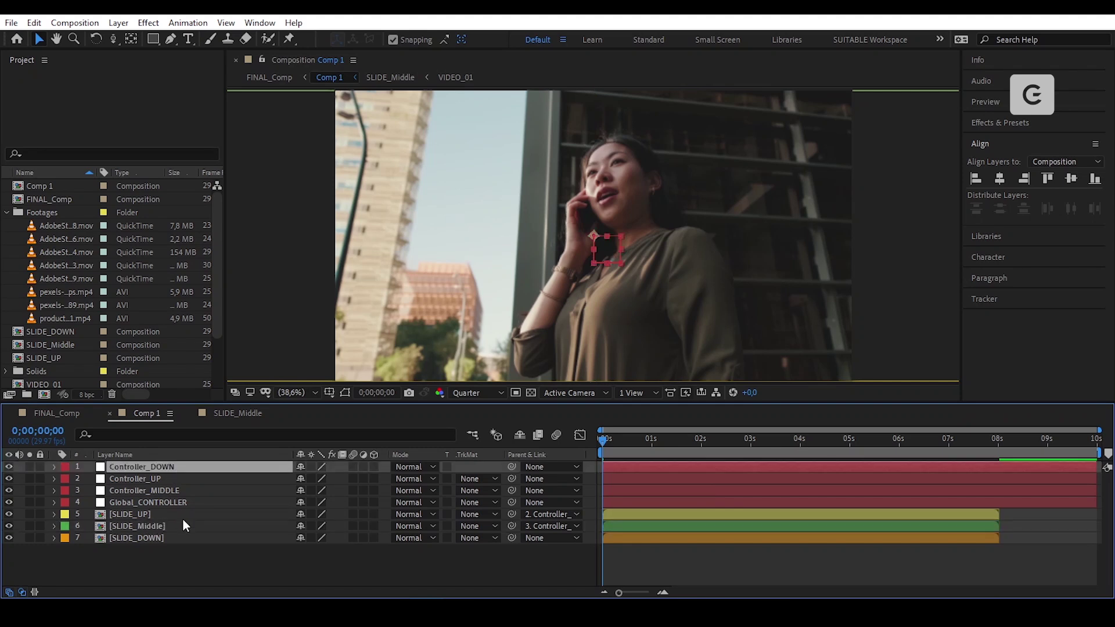
pyautogui.moveTo(513, 536); pyautogui.dragTo(187, 466)
# Step: Parent Controller_DOWN, Controller_UP and Controller_MIDDLE together to the Global_CONTROLLER null
pyautogui.keyDown('shift'); pyautogui.click(183, 490); pyautogui.keyUp('shift')
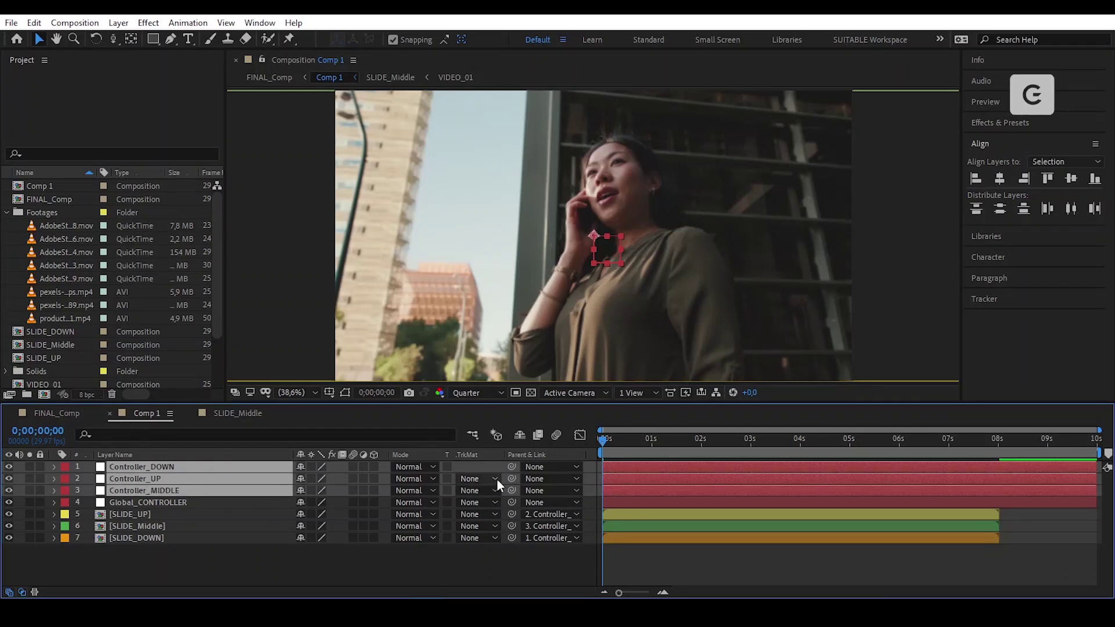
pyautogui.moveTo(513, 479); pyautogui.dragTo(224, 507)
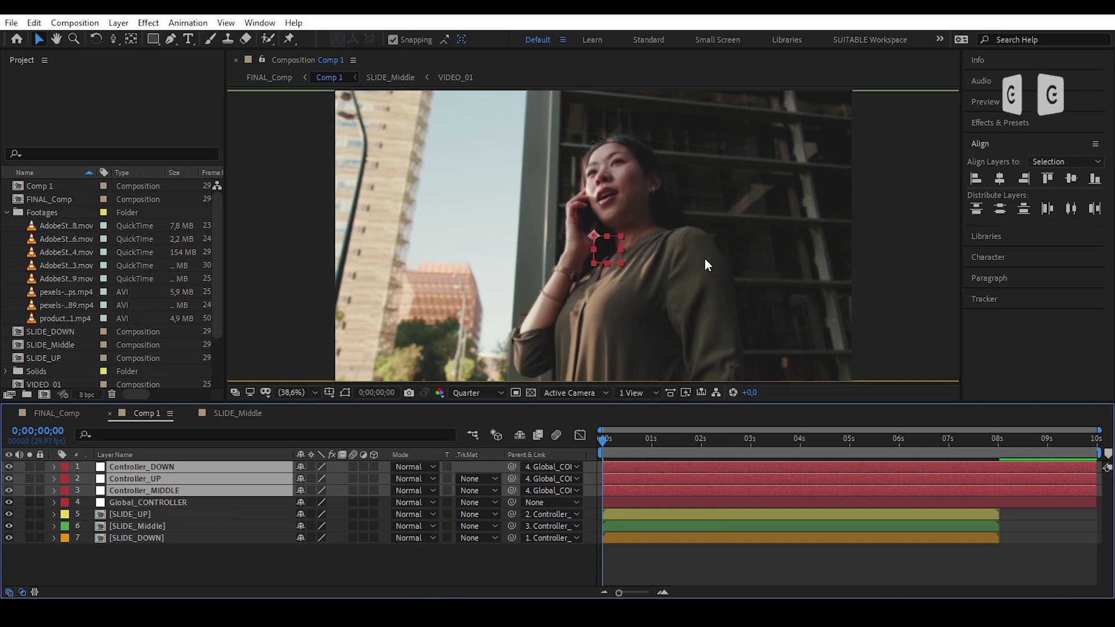
# Step: Set a Scale keyframe on Global_CONTROLLER at 0;00;00;00 and collapse the layer switches columns
pyautogui.click(217, 504)
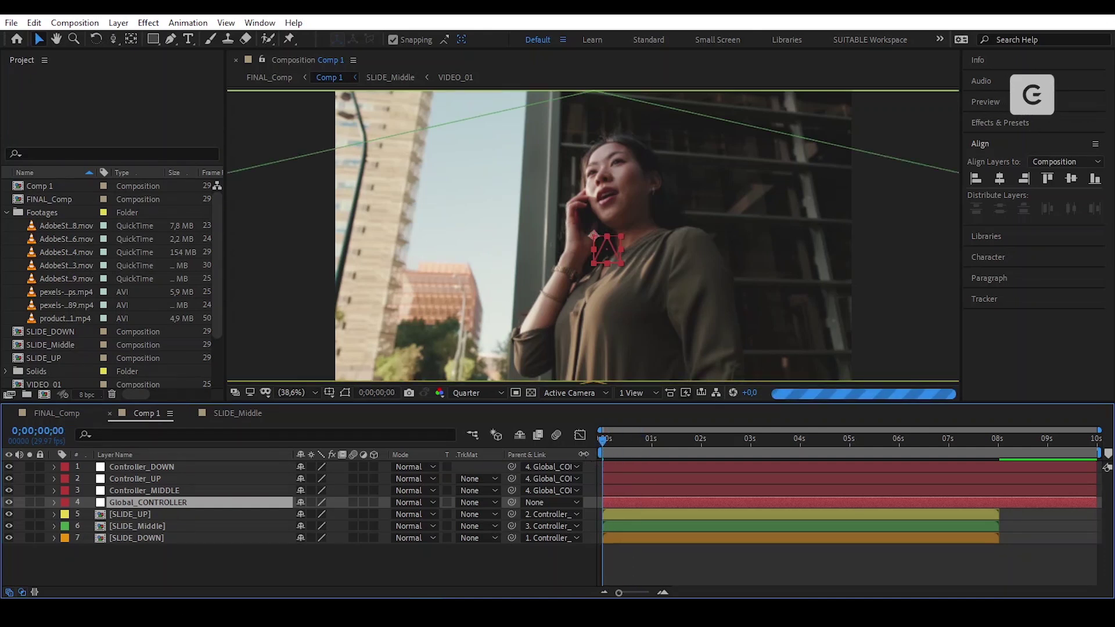
pyautogui.press('s')
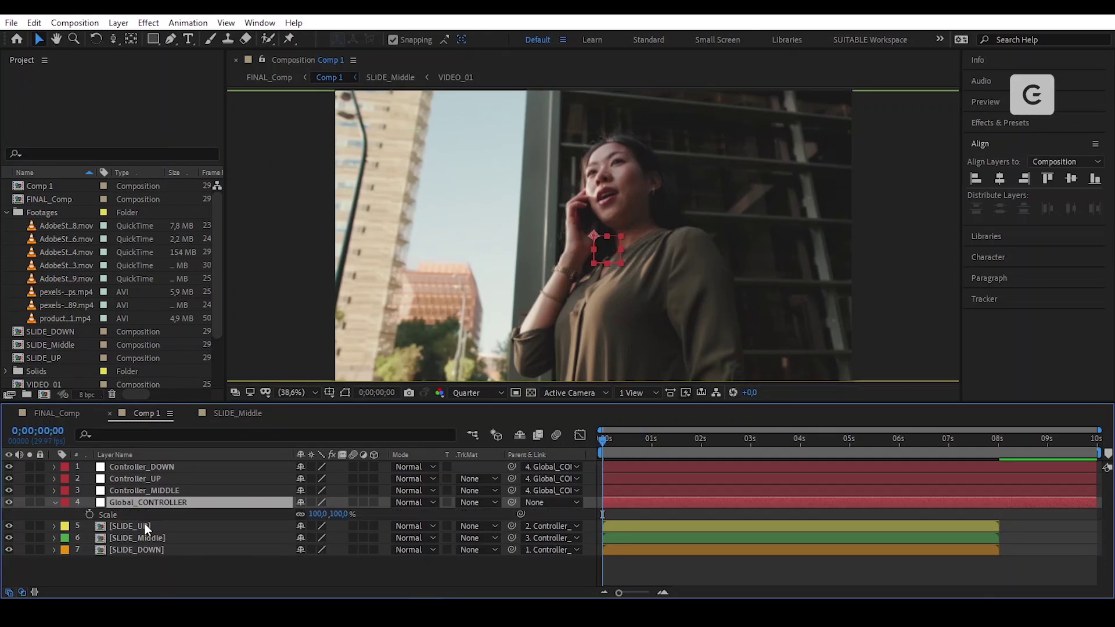
pyautogui.click(88, 511)
pyautogui.click(10, 592)
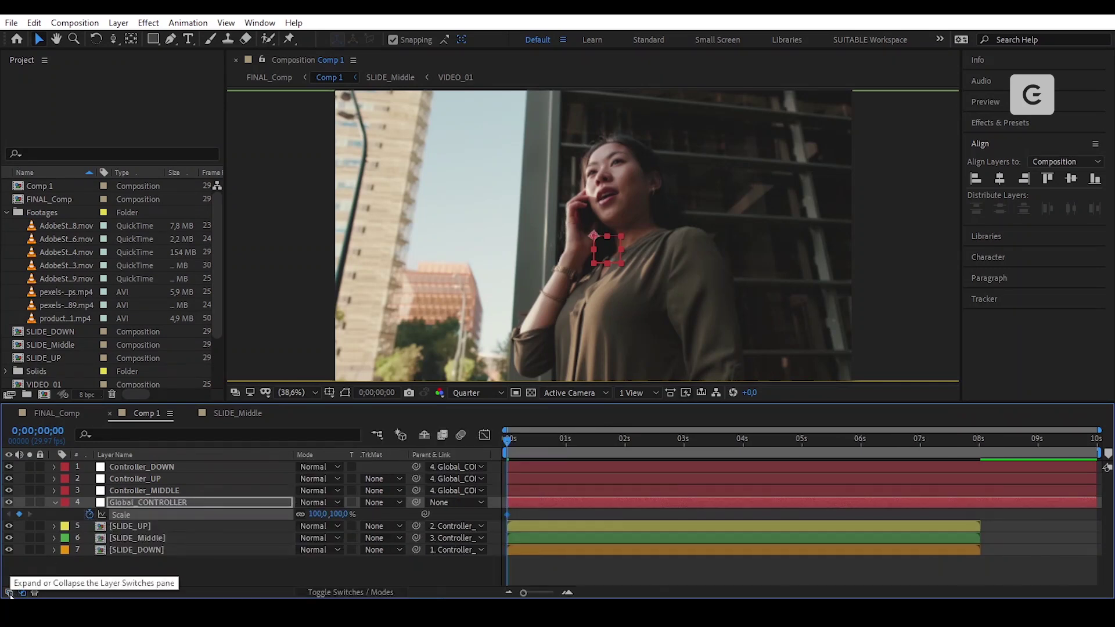
# Step: Add a Scale keyframe on Global_CONTROLLER at 0;00;01;00 and set its value to 35%
pyautogui.moveTo(506, 438); pyautogui.dragTo(565, 456)
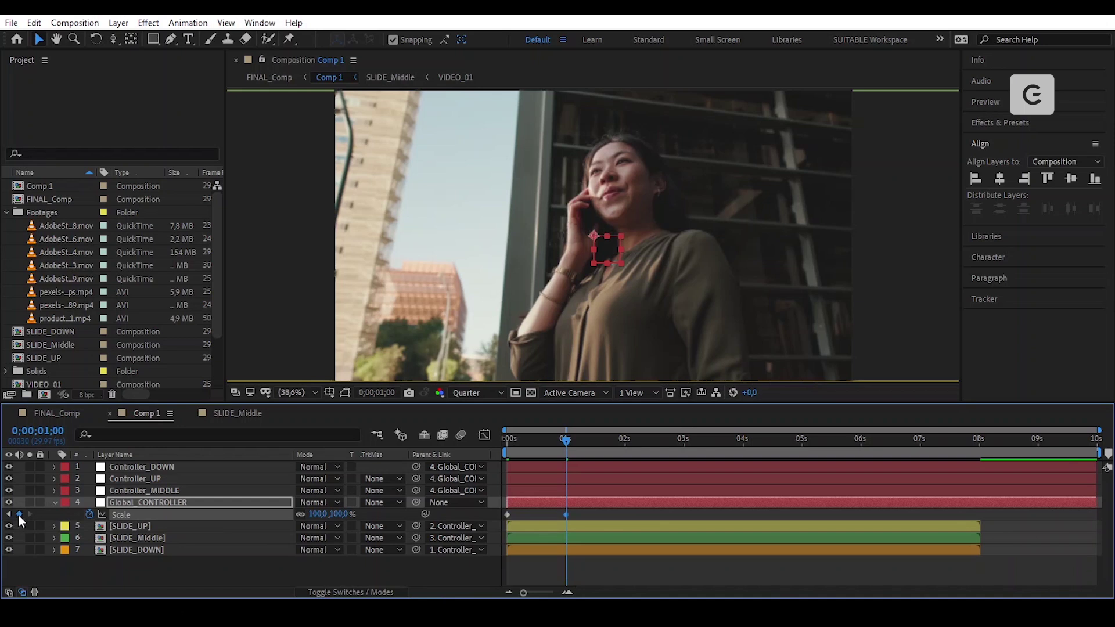
pyautogui.click(318, 514)
pyautogui.write('35')
pyautogui.press('Return')
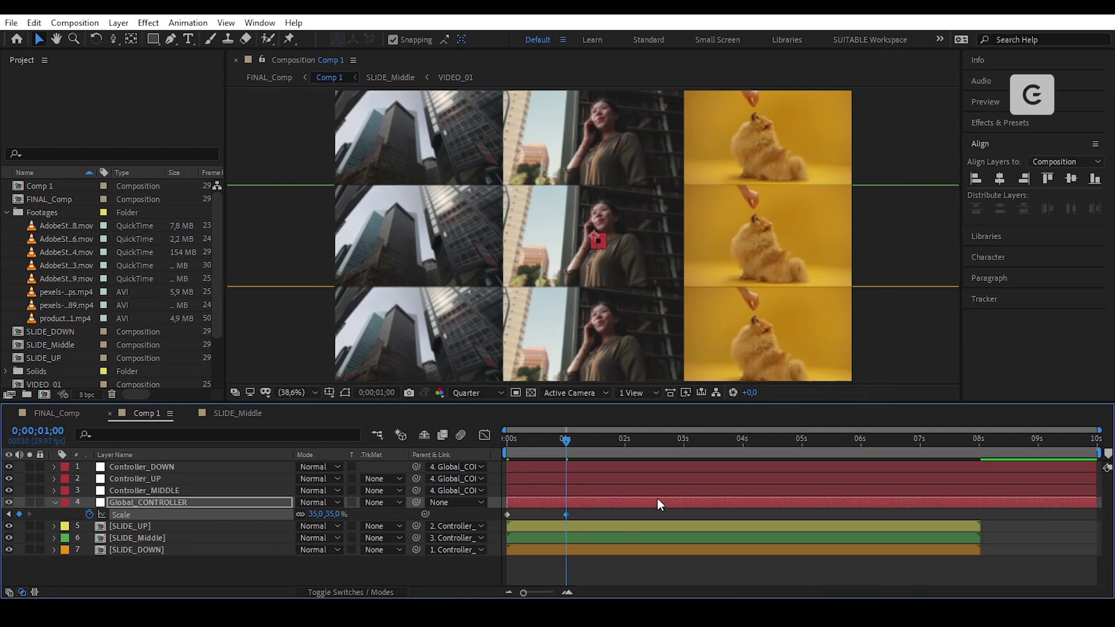
# Step: Clear the layer selection and display the rulers around the Comp 1 view
pyautogui.moveTo(571, 440)
pyautogui.mouseDown()
pyautogui.moveTo(496, 447)
pyautogui.moveTo(575, 450)
pyautogui.mouseUp()
pyautogui.press('F2')
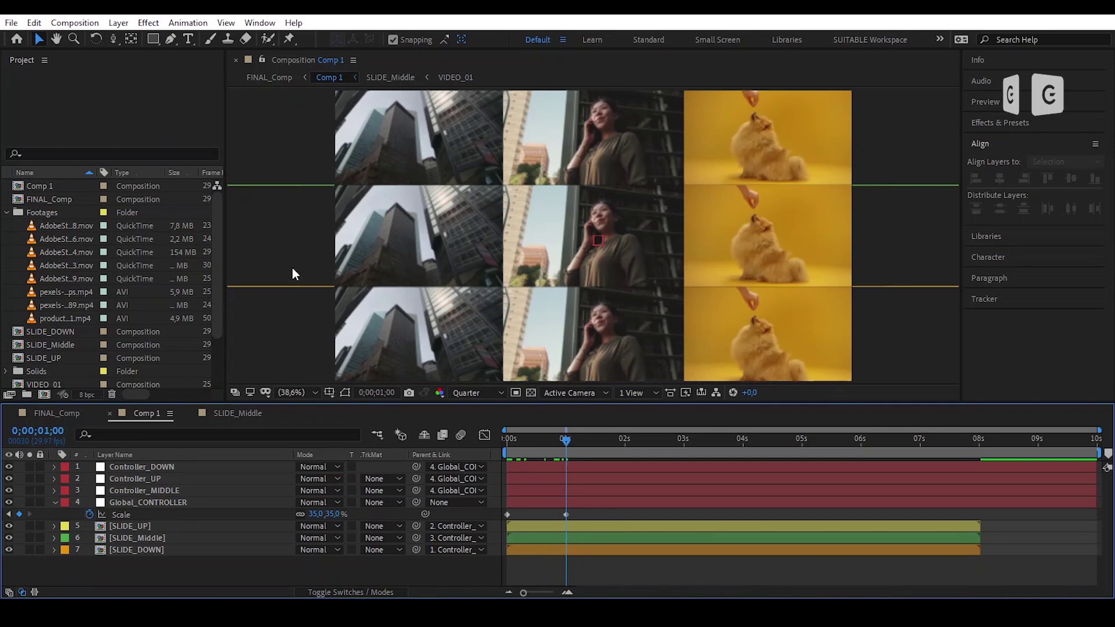
pyautogui.hotkey('ctrl', 'r')
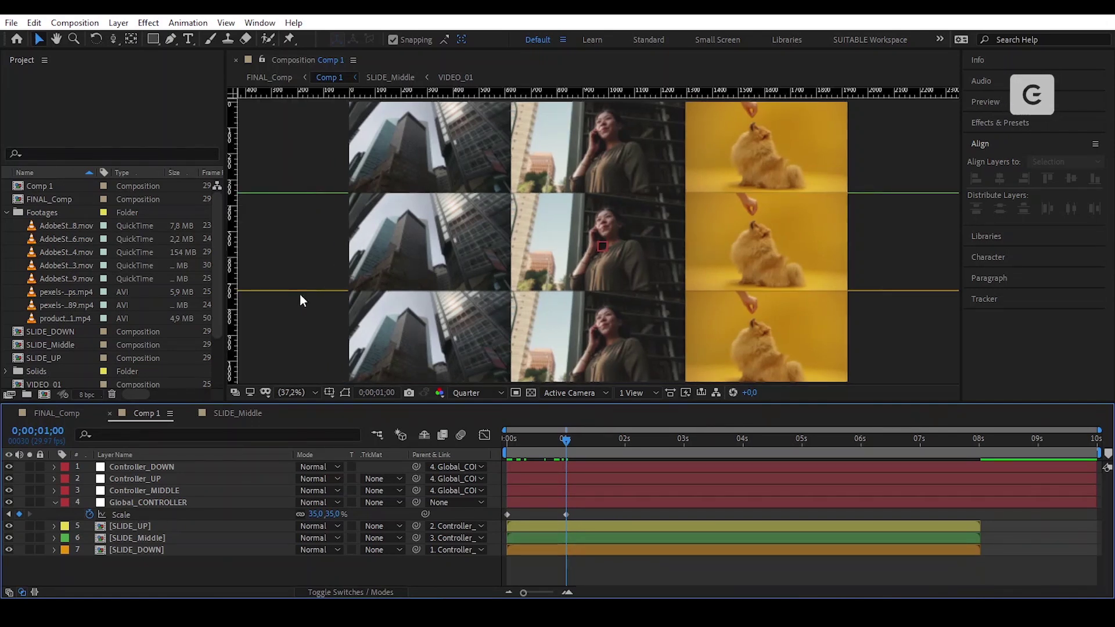
pyautogui.click(328, 393)
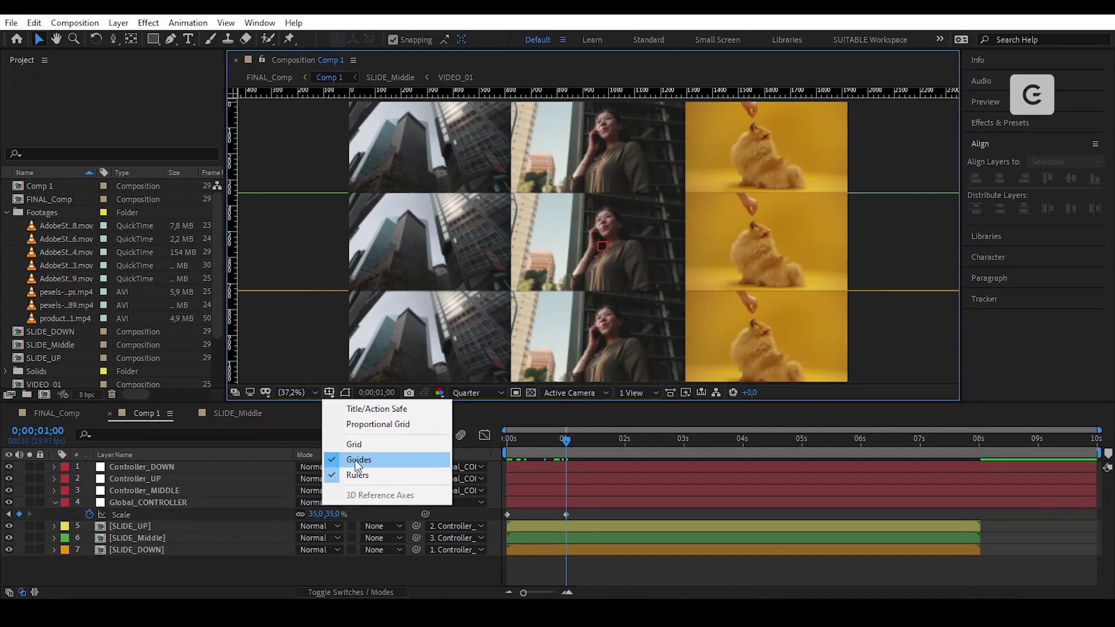
pyautogui.click(357, 475)
pyautogui.click(328, 393)
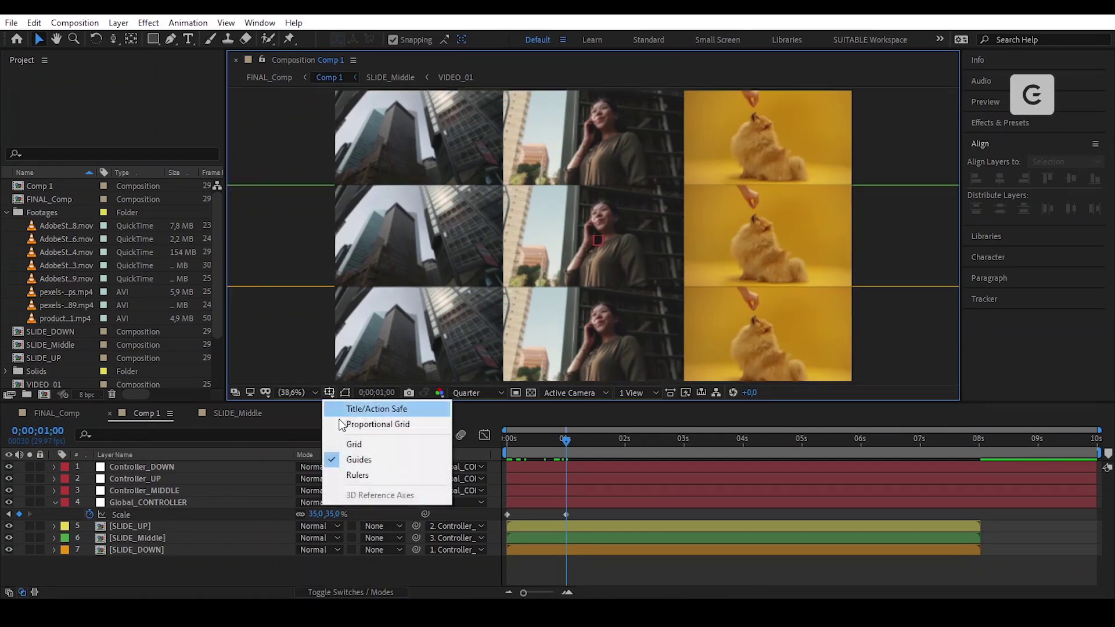
pyautogui.click(359, 474)
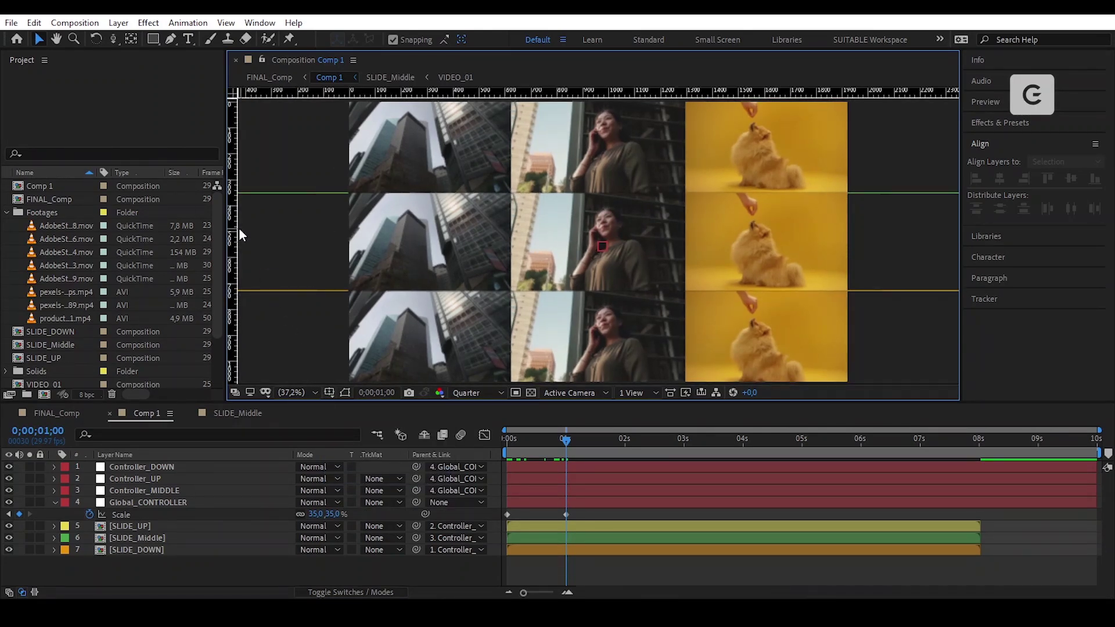
# Step: Place a vertical guide exactly on the edge between the first and second video columns, checking it at full resolution
pyautogui.moveTo(236, 228); pyautogui.dragTo(510, 257)
pyautogui.press('/')
pyautogui.moveTo(366, 217); pyautogui.dragTo(518, 224)
pyautogui.scroll(2, 423, 207)
pyautogui.press('v')
pyautogui.click(490, 393)
pyautogui.click(483, 413)
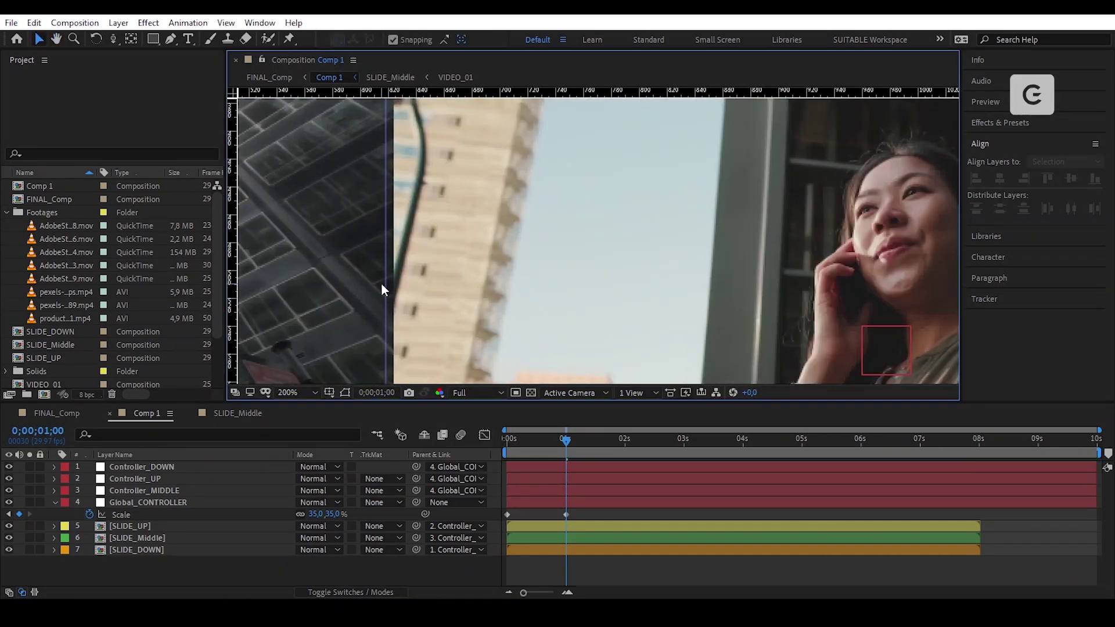
pyautogui.moveTo(383, 284); pyautogui.dragTo(395, 286)
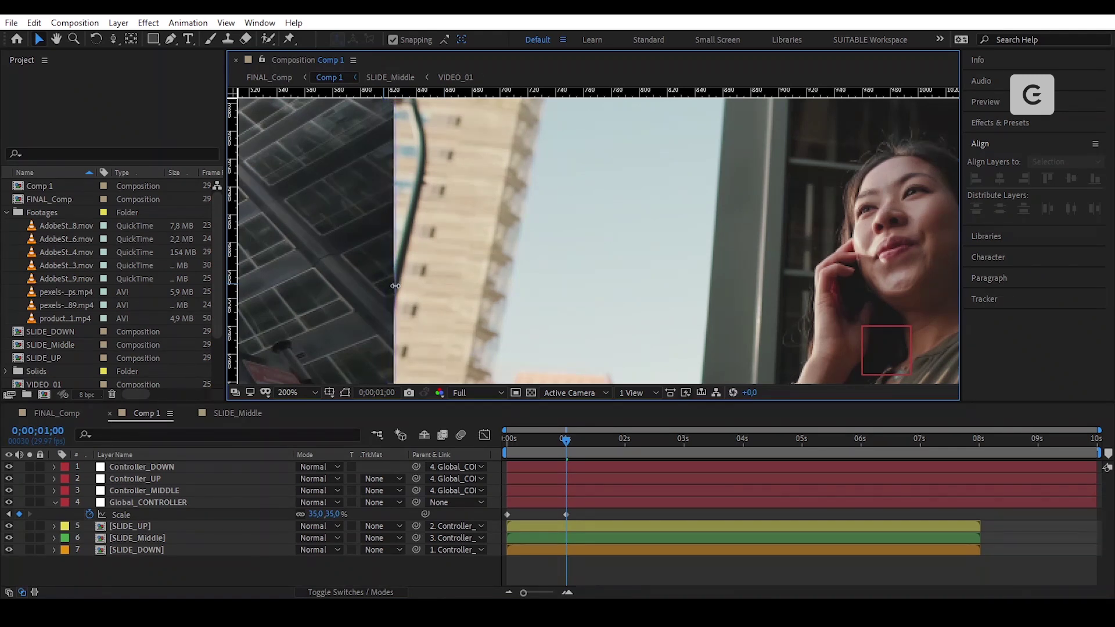
# Step: Align a second vertical guide with the edge between the second and third video columns, and restore the fitted view at Quarter resolution
pyautogui.press(',')
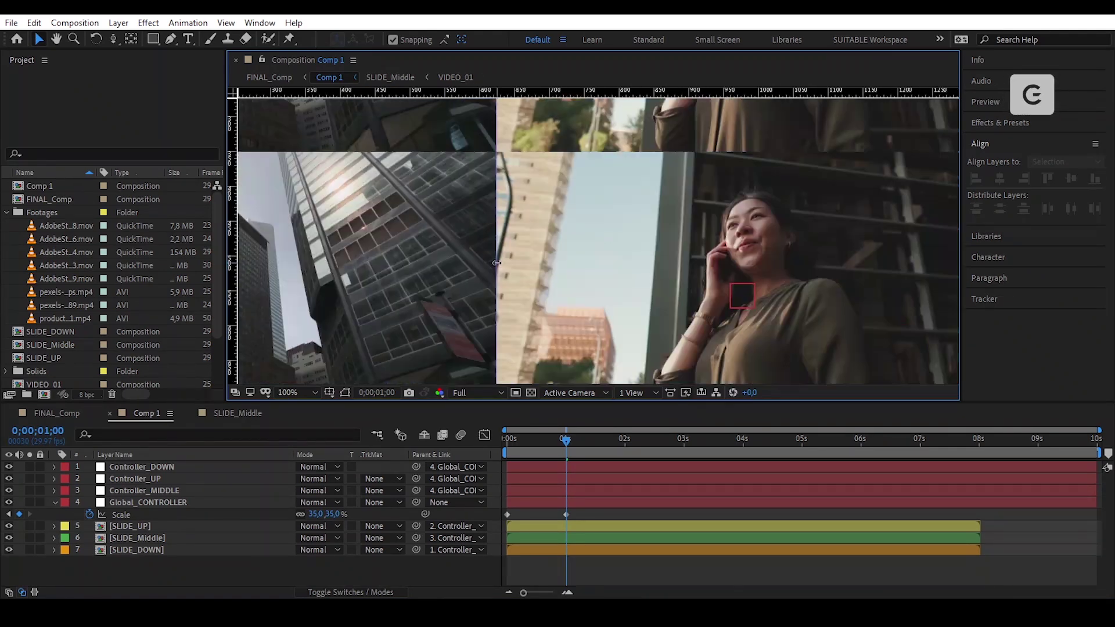
pyautogui.moveTo(826, 221); pyautogui.dragTo(449, 238)
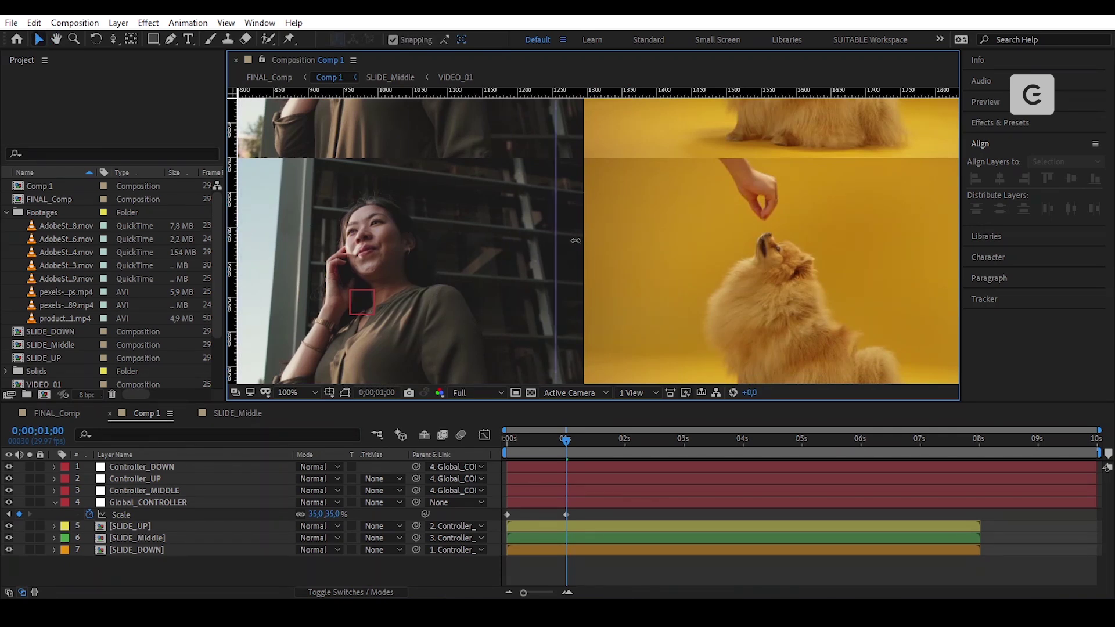
pyautogui.moveTo(578, 241); pyautogui.dragTo(583, 240)
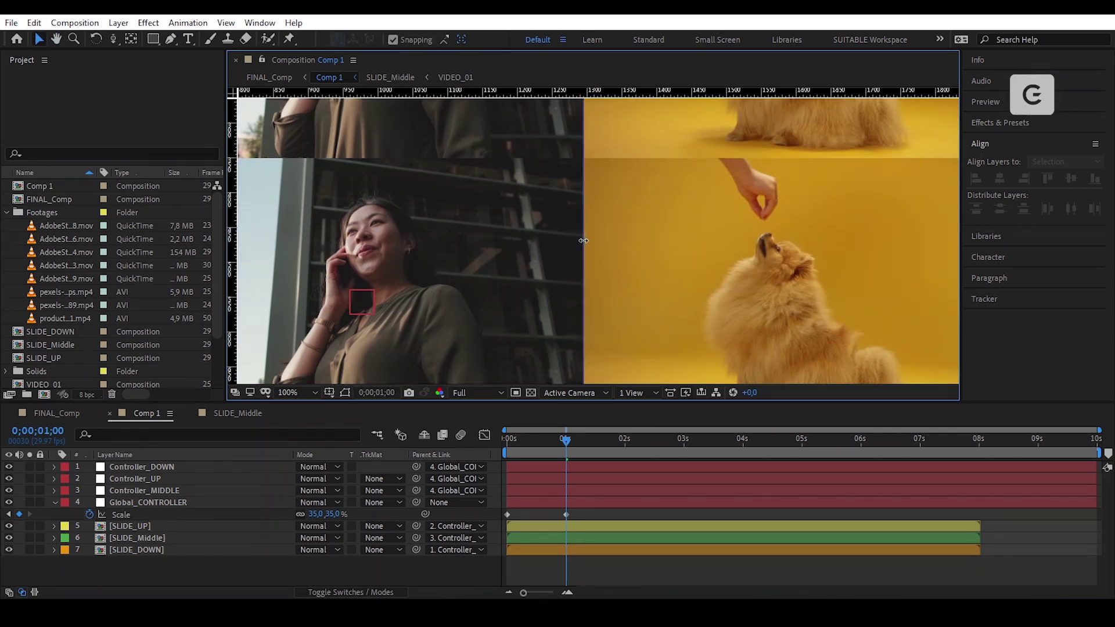
pyautogui.scroll(1, 584, 222)
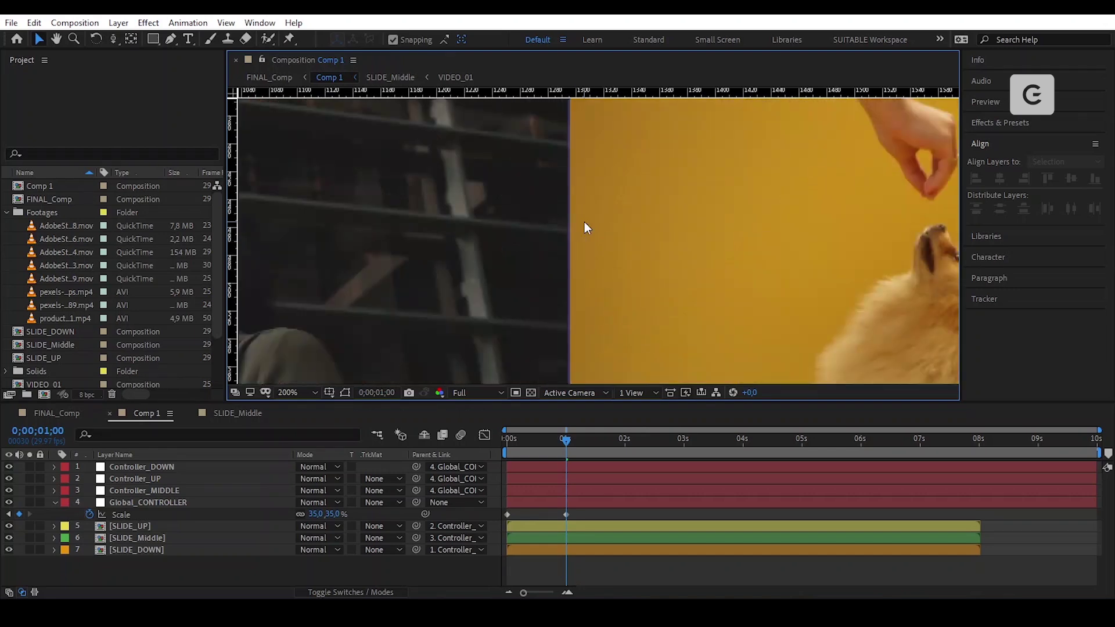
pyautogui.scroll(-2, 578, 229)
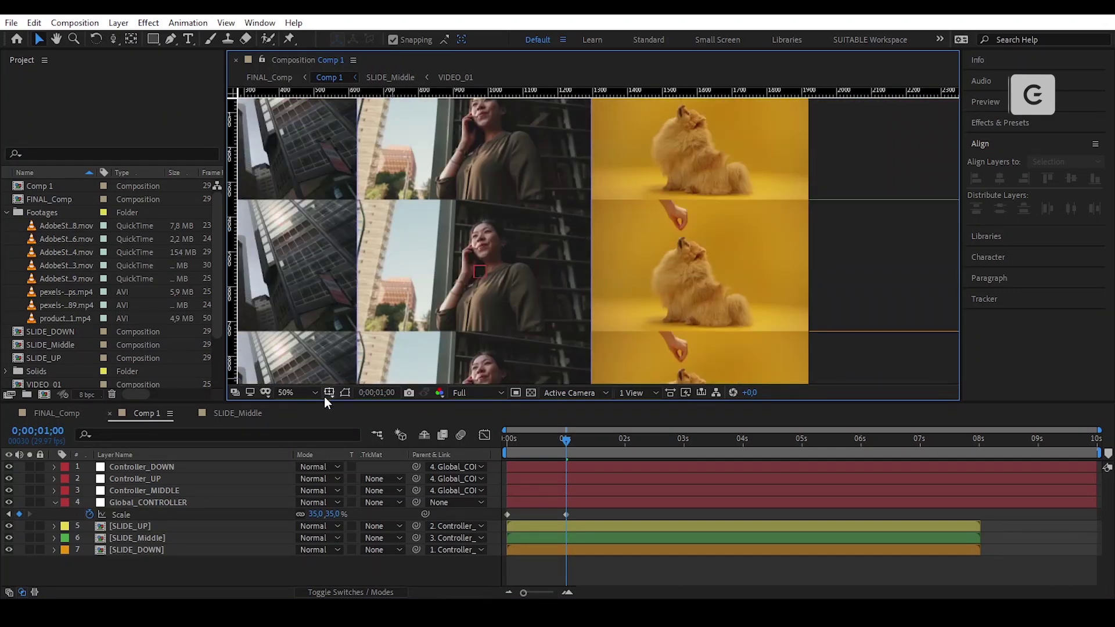
pyautogui.click(308, 392)
pyautogui.click(346, 162)
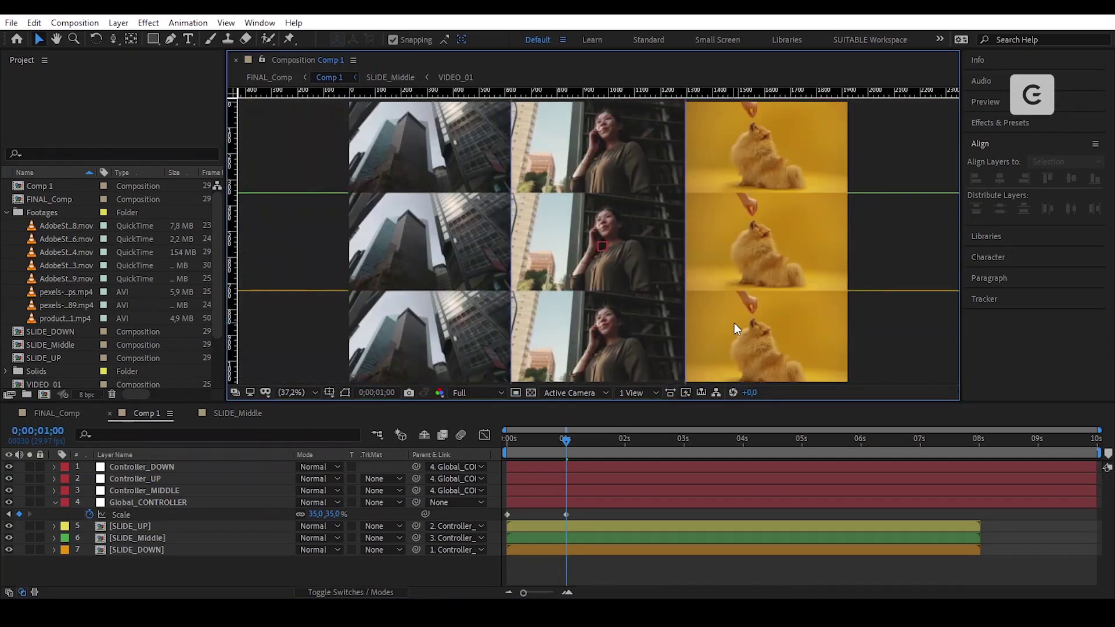
pyautogui.click(479, 389)
pyautogui.click(493, 466)
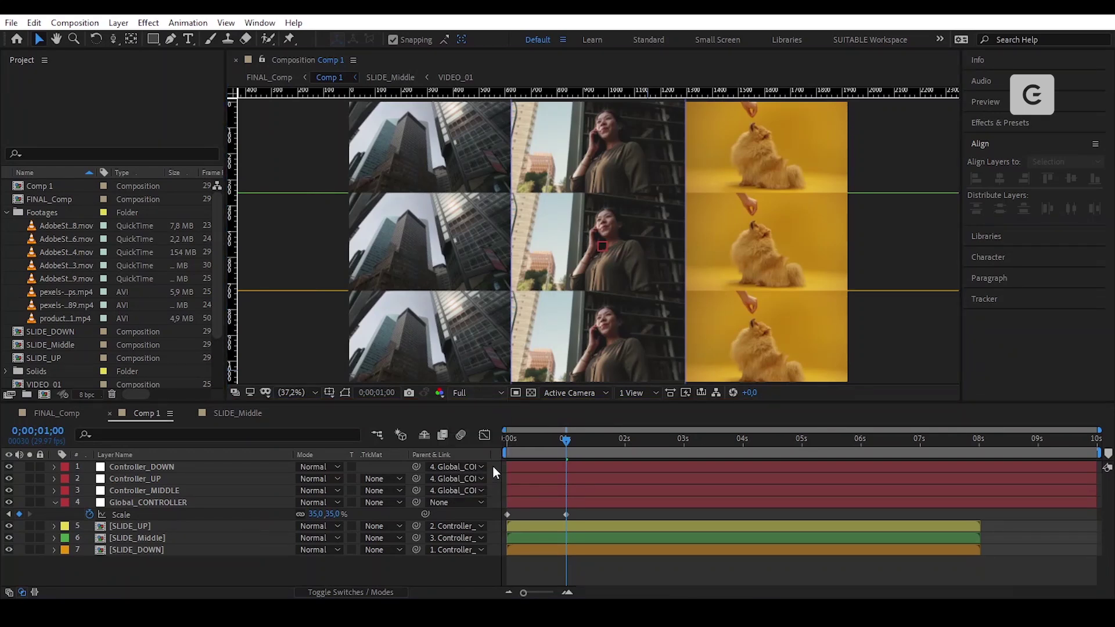
# Step: Apply Easy Ease to both Scale keyframes of Global_CONTROLLER
pyautogui.click(491, 516)
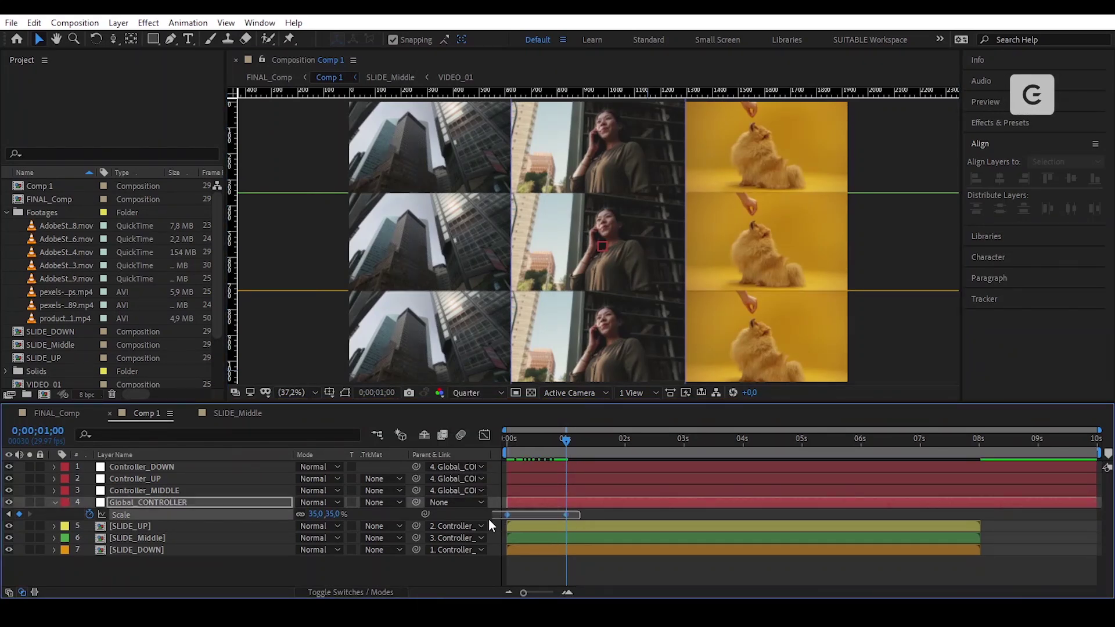
pyautogui.rightClick(565, 514)
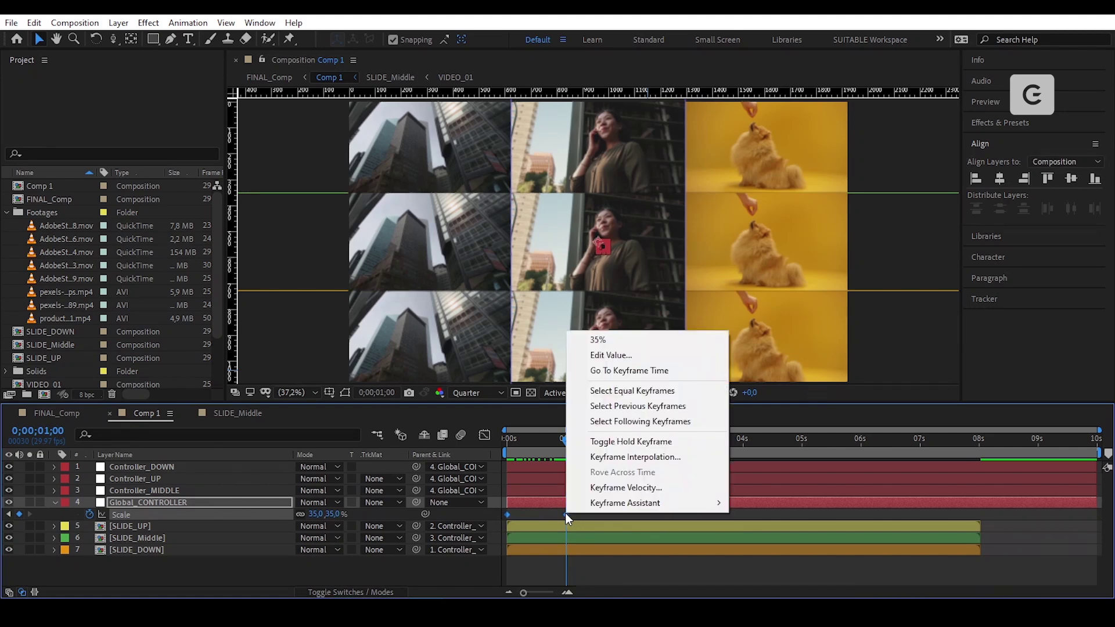
pyautogui.moveTo(654, 502)
pyautogui.click(839, 408)
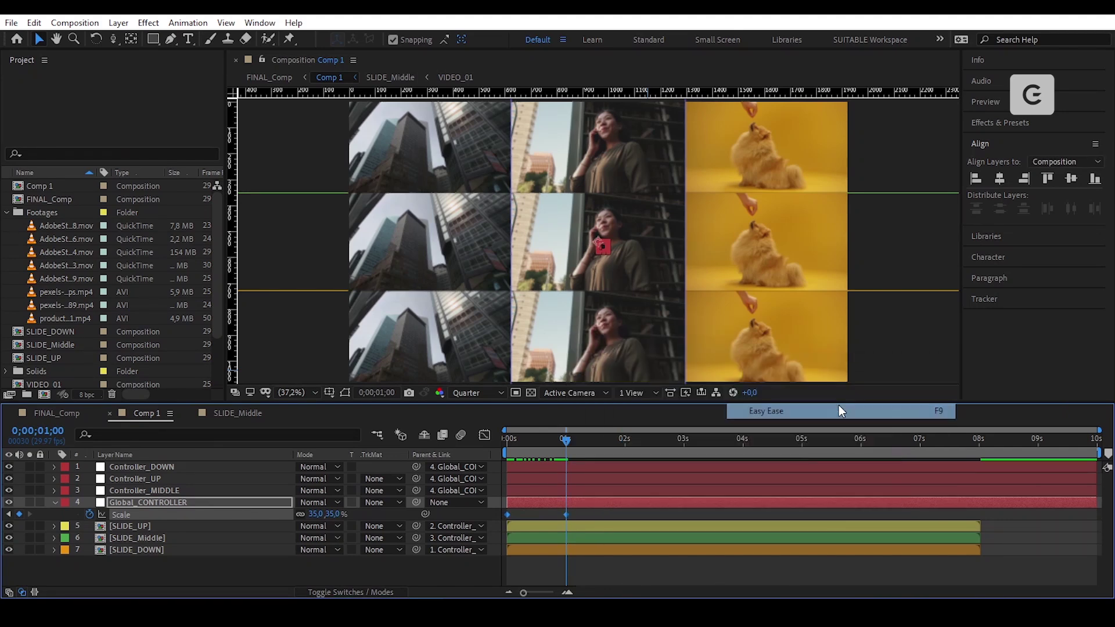
pyautogui.click(577, 511)
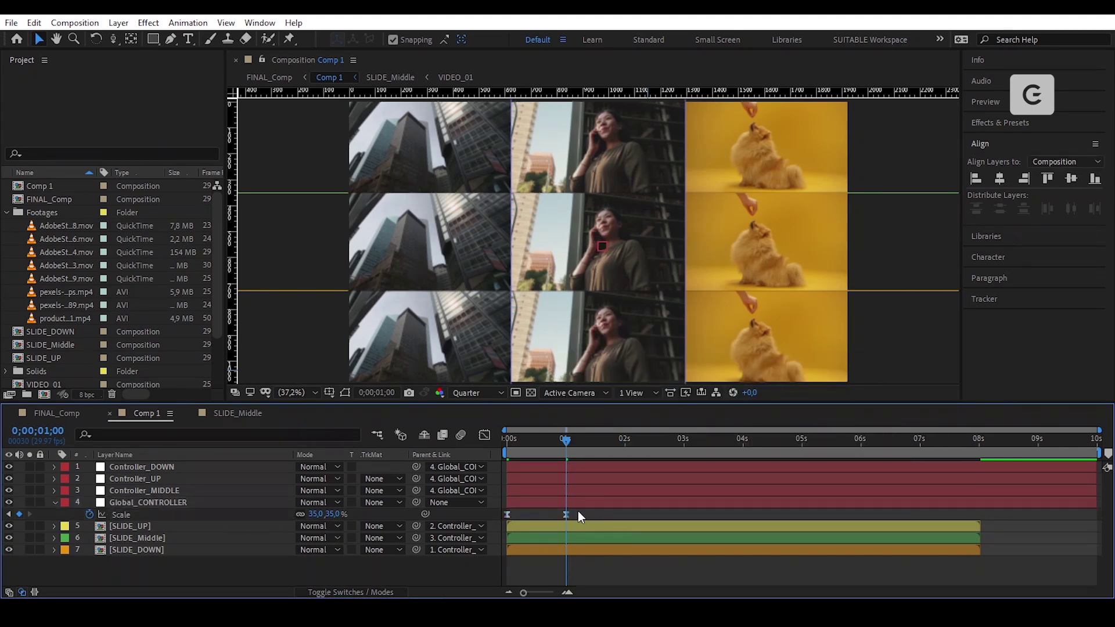
# Step: Show the speed graph of Global_CONTROLLER's Scale and lengthen the ease handles of both keyframes
pyautogui.click(565, 515)
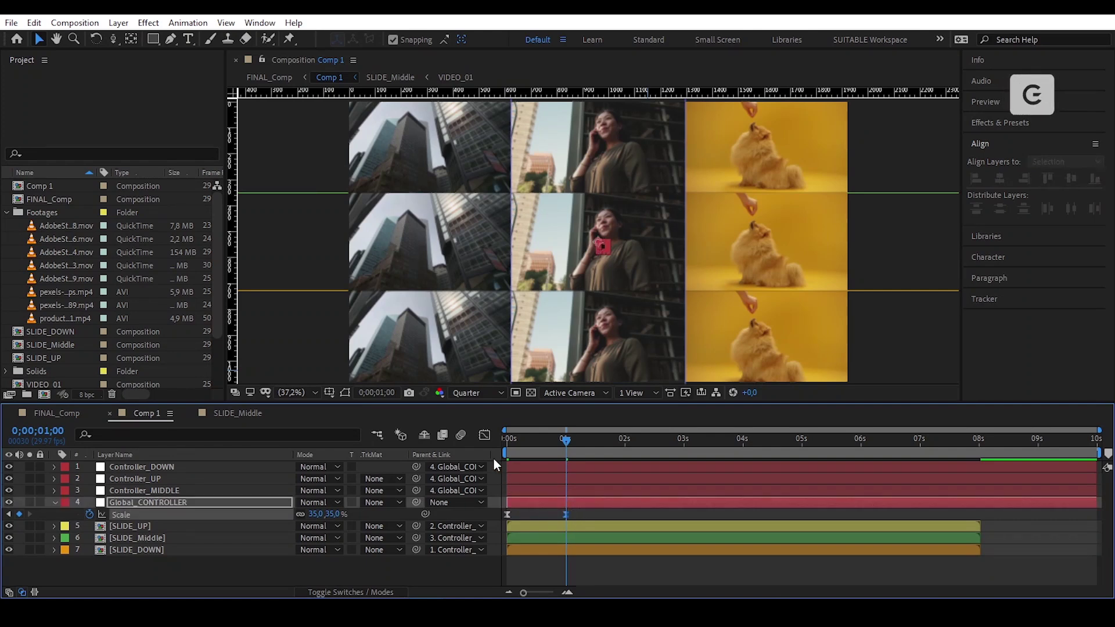
pyautogui.click(484, 435)
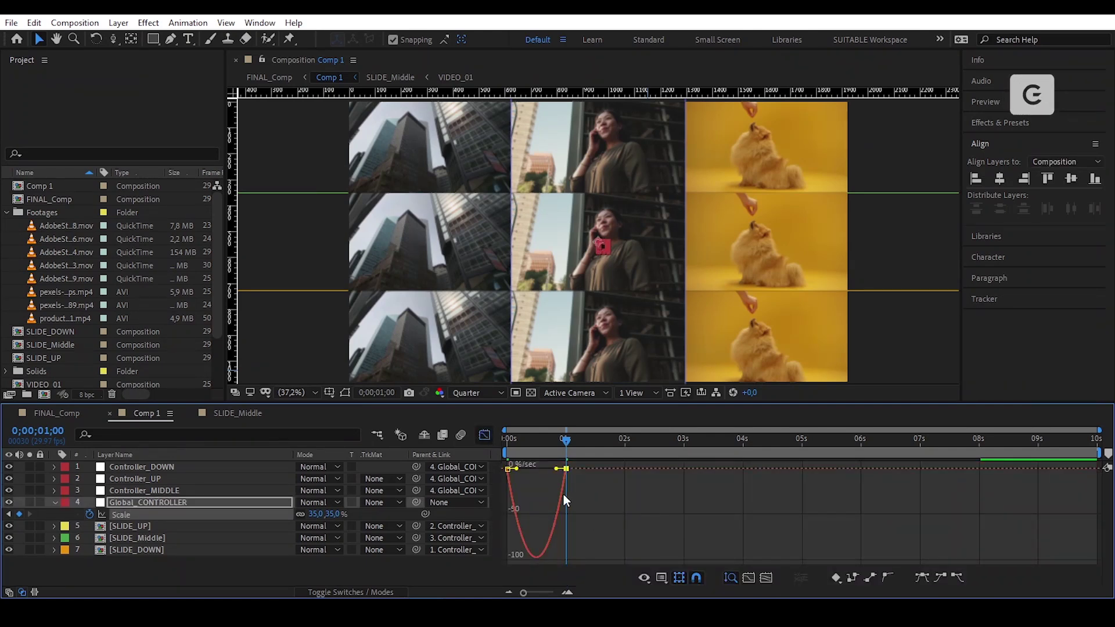
pyautogui.moveTo(525, 594); pyautogui.dragTo(549, 593)
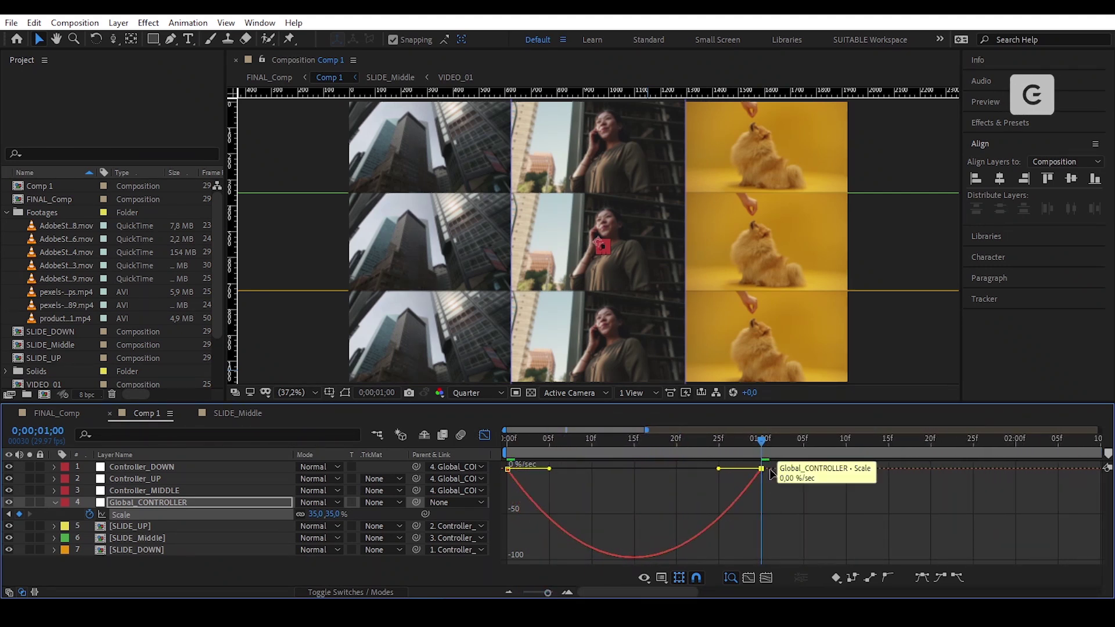
pyautogui.moveTo(719, 468); pyautogui.dragTo(663, 470)
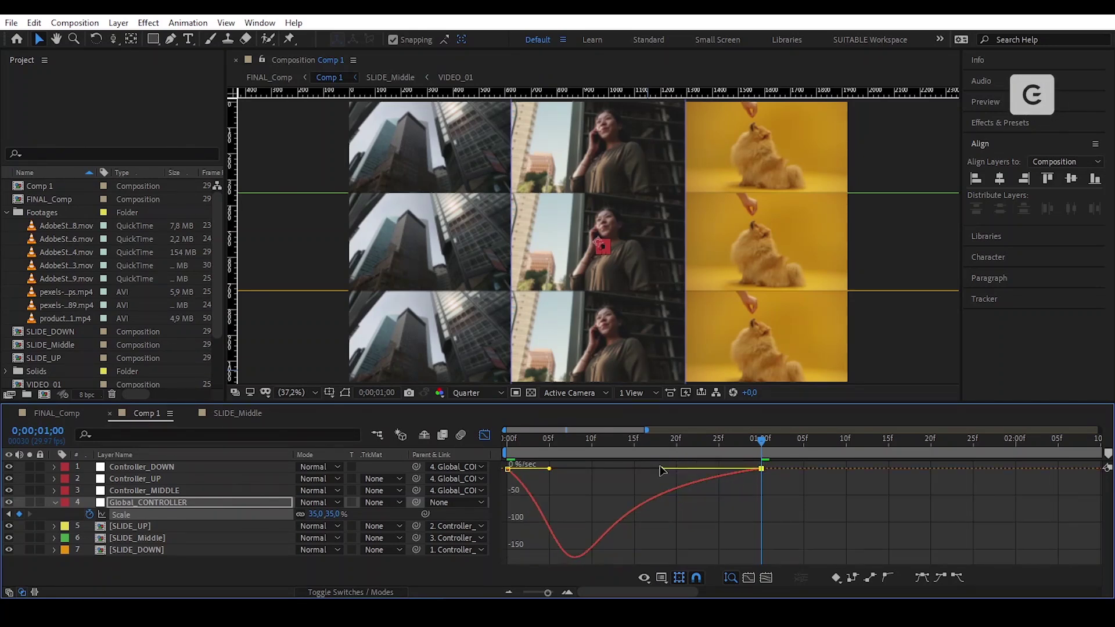
pyautogui.moveTo(549, 469); pyautogui.dragTo(568, 468)
# Step: Refine the Scale speed curve's ease handles so the speed peaks around 0;00;00;12, and leave the Graph Editor
pyautogui.moveTo(614, 440); pyautogui.dragTo(583, 468)
pyautogui.moveTo(661, 469); pyautogui.dragTo(654, 465)
pyautogui.click(583, 464)
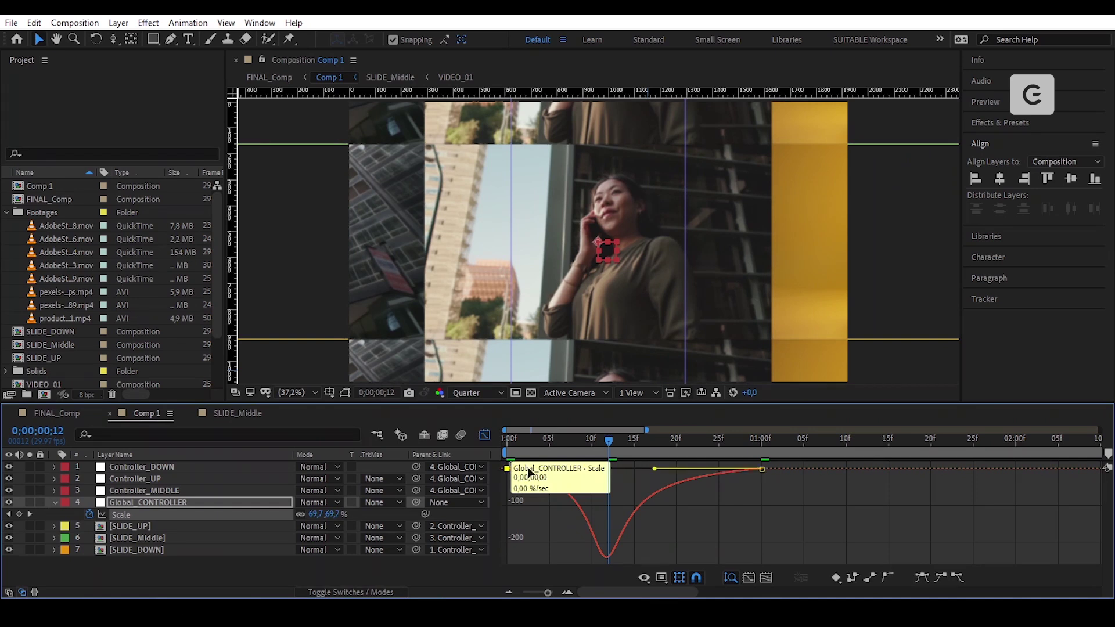
pyautogui.click(578, 476)
pyautogui.moveTo(583, 468); pyautogui.dragTo(588, 468)
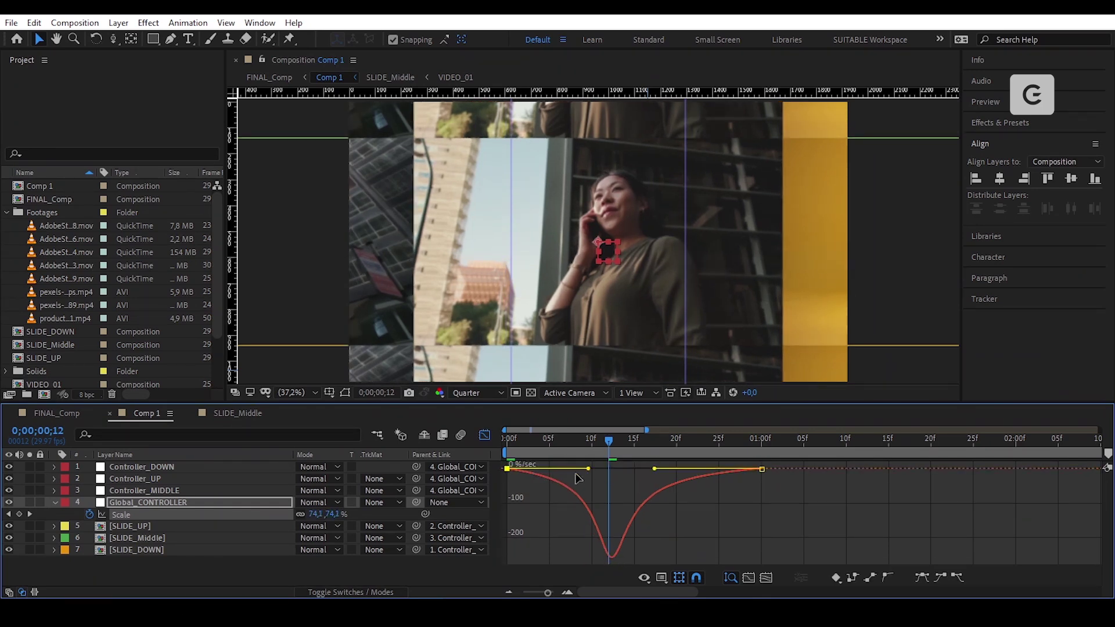
pyautogui.click(483, 435)
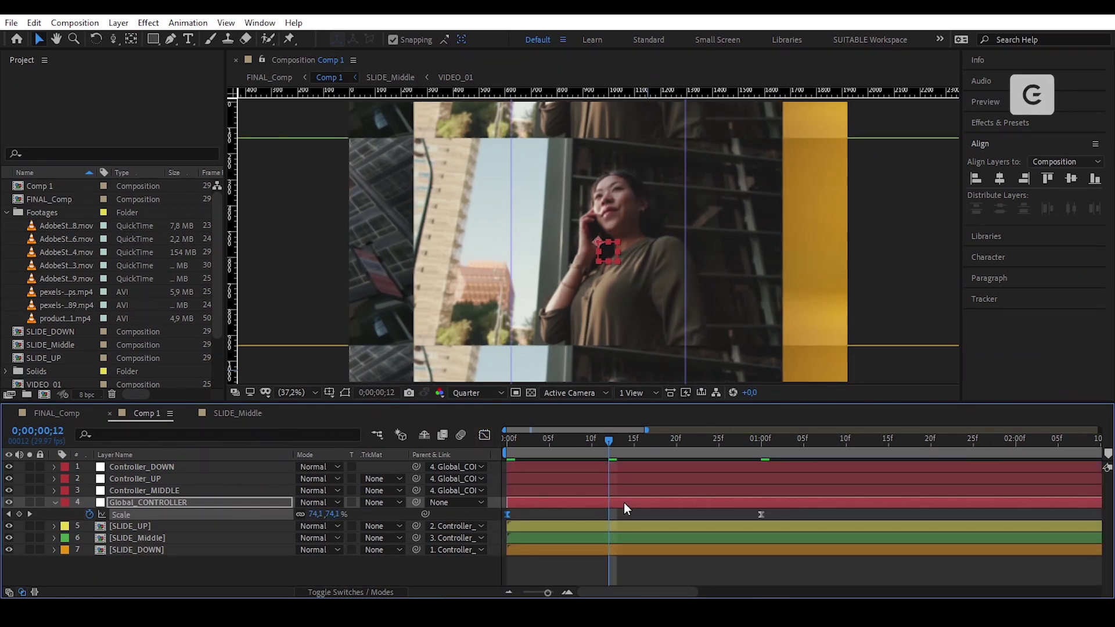
# Step: Scrub through the eased scale-down animation, finishing at 0;00;01;00
pyautogui.press('-')
pyautogui.moveTo(563, 441); pyautogui.dragTo(649, 468)
pyautogui.click(679, 514)
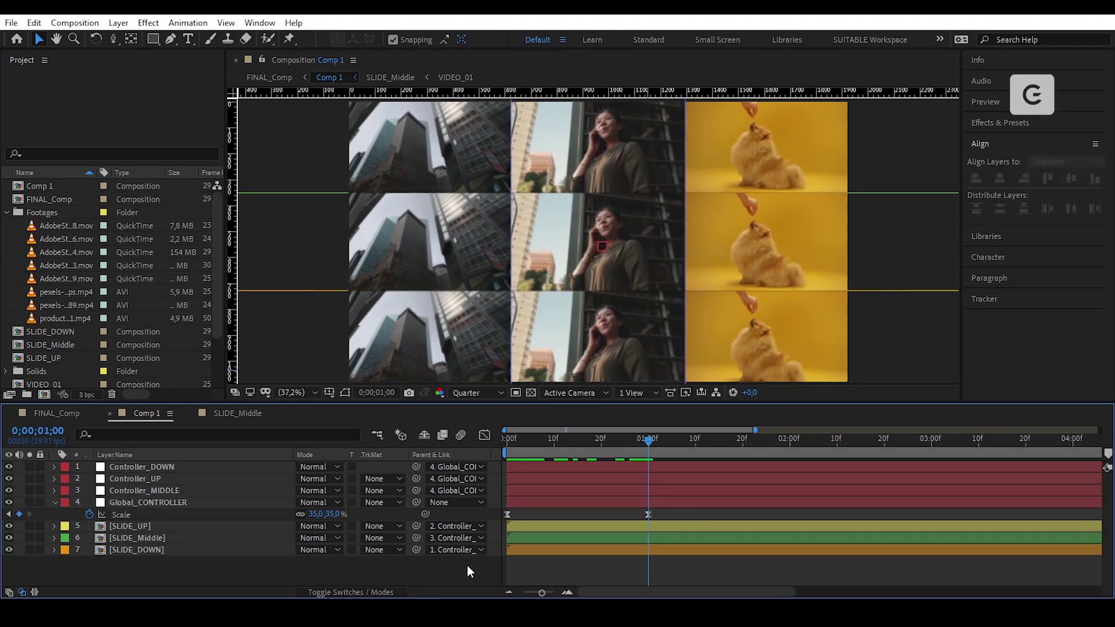
# Step: Enable motion blur on the SLIDE_UP, SLIDE_Middle and SLIDE_DOWN layers and for Comp 1, and review it up to 0;00;01;00
pyautogui.click(391, 592)
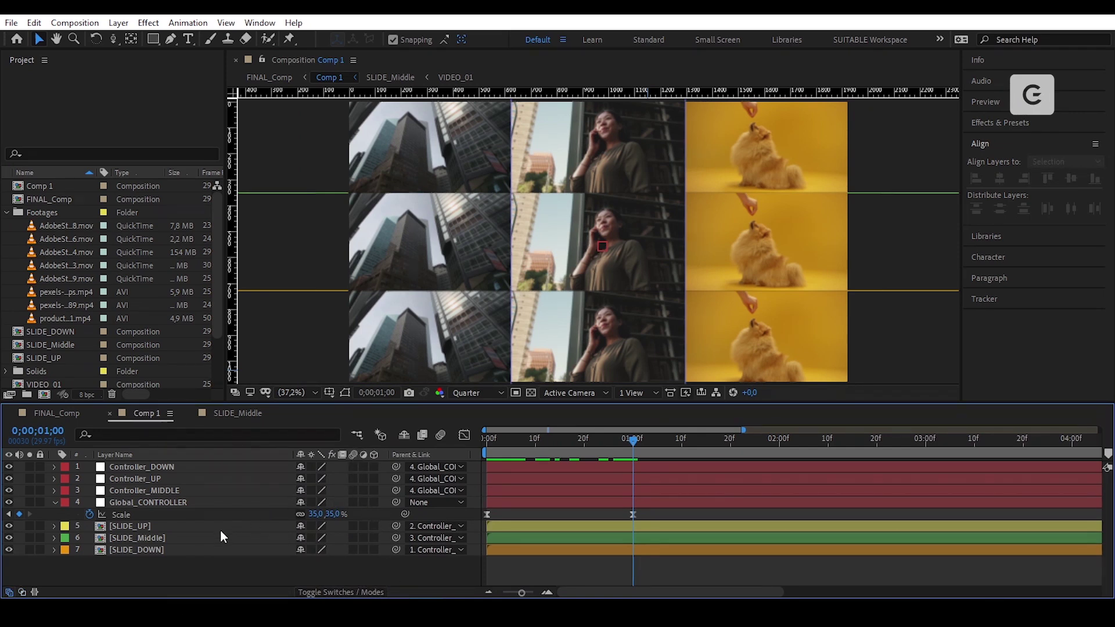
pyautogui.moveTo(351, 520); pyautogui.dragTo(349, 553)
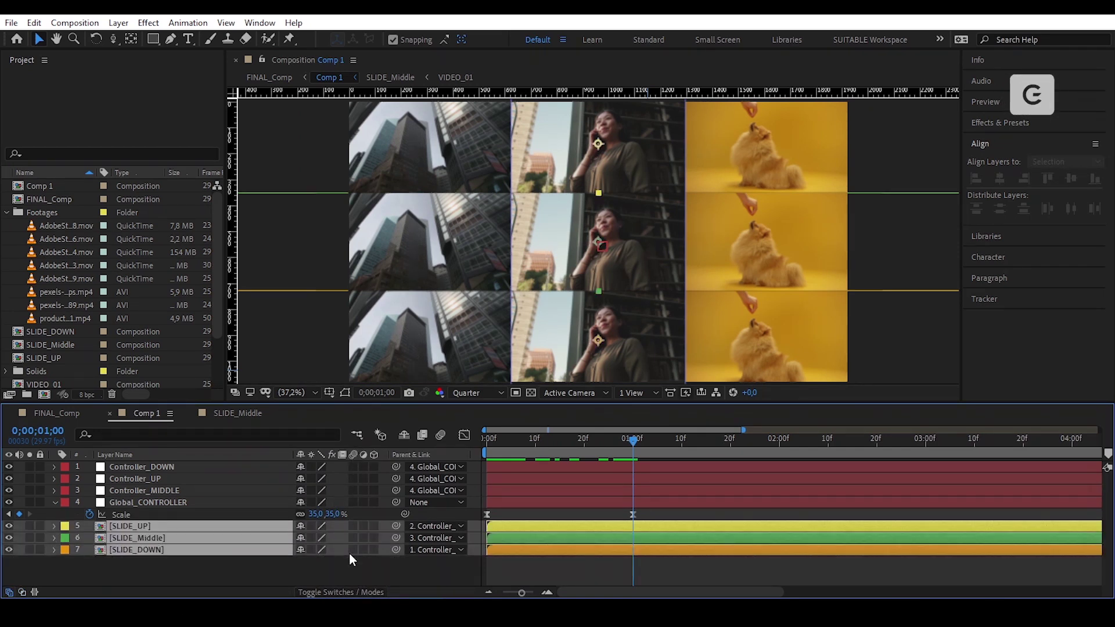
pyautogui.click(355, 526)
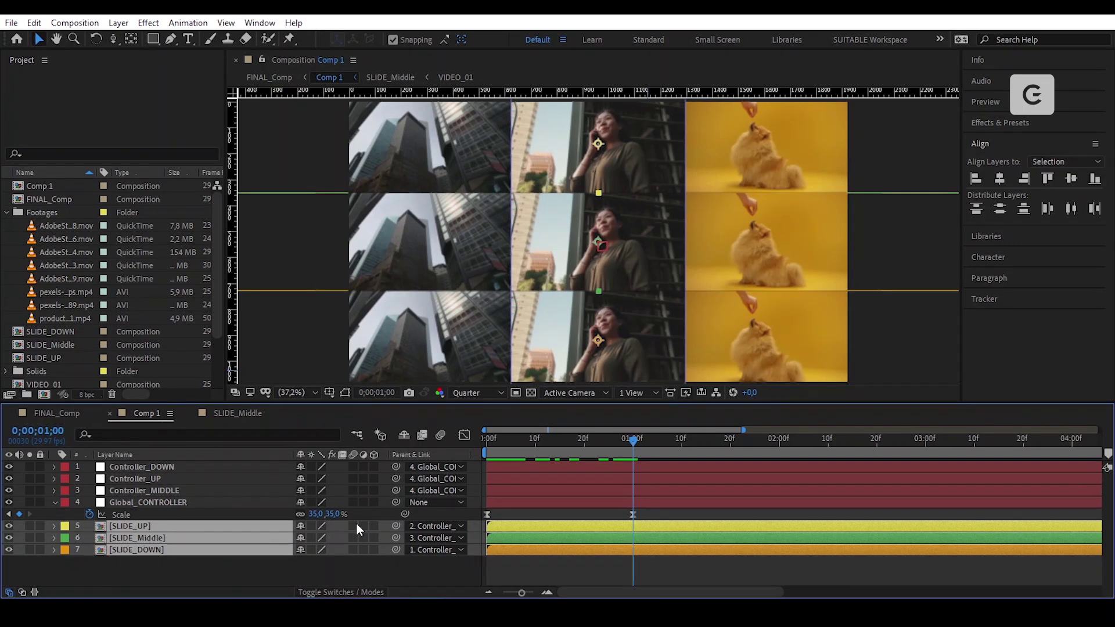
pyautogui.click(380, 566)
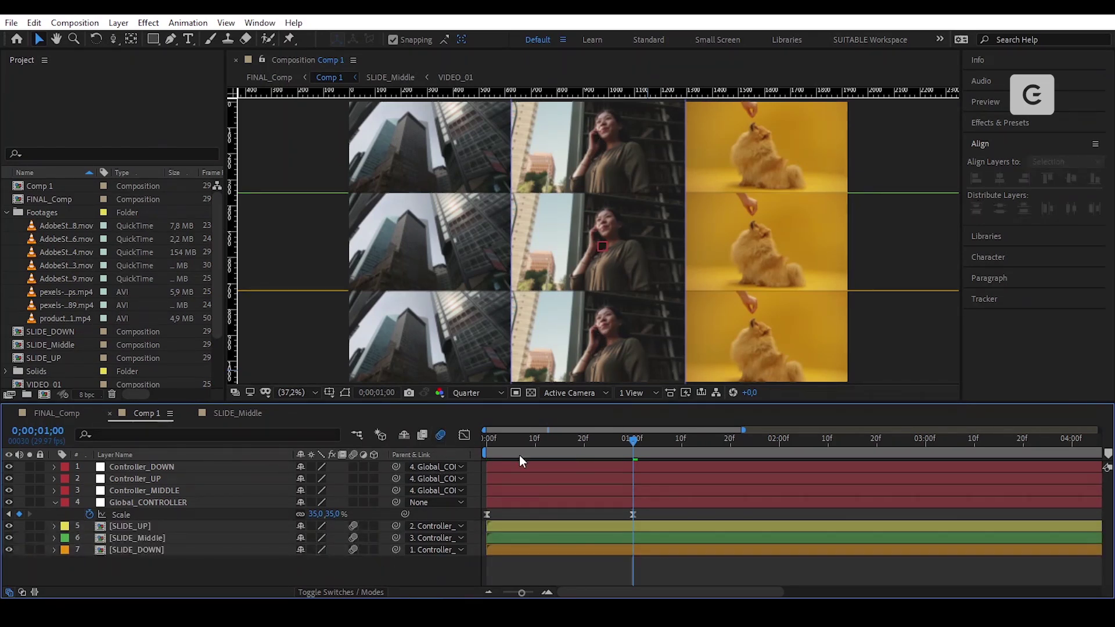
pyautogui.moveTo(616, 447); pyautogui.dragTo(509, 468)
pyautogui.moveTo(528, 468); pyautogui.dragTo(637, 484)
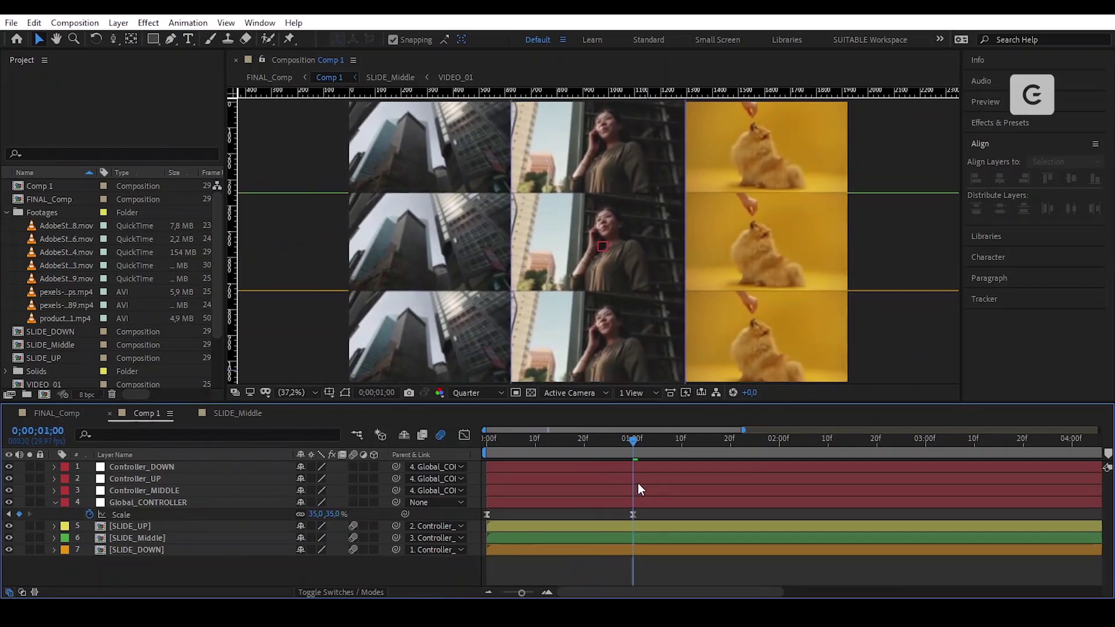
# Step: Reveal the Position of Controller_UP and Controller_DOWN, and move Controller_DOWN below Controller_UP in the layer stack
pyautogui.click(172, 478)
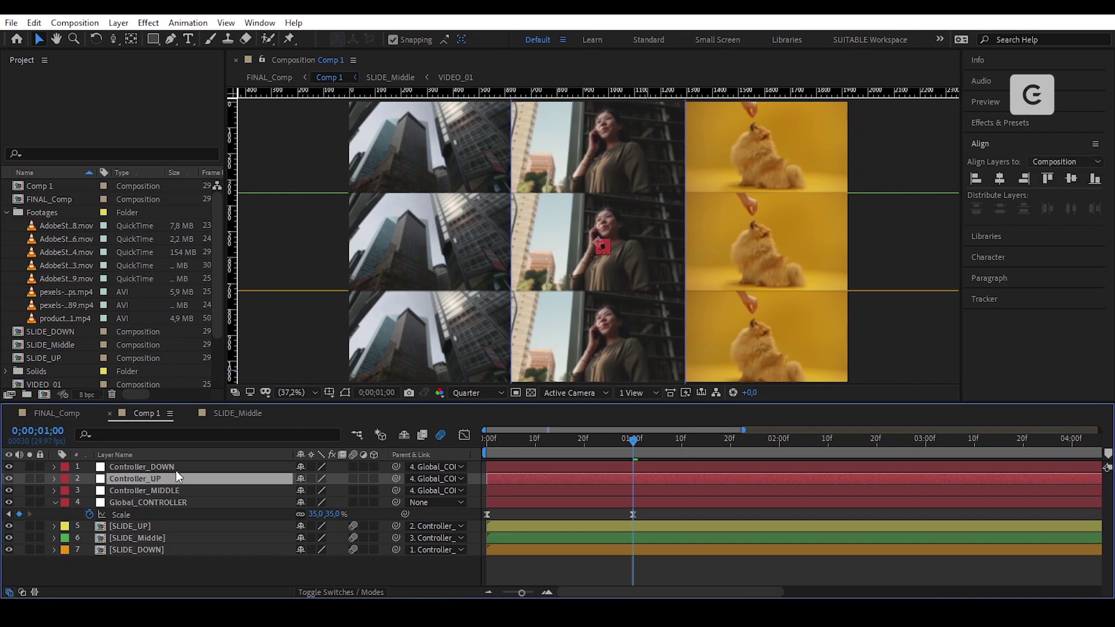
pyautogui.press('p')
pyautogui.click(176, 467)
pyautogui.press('p')
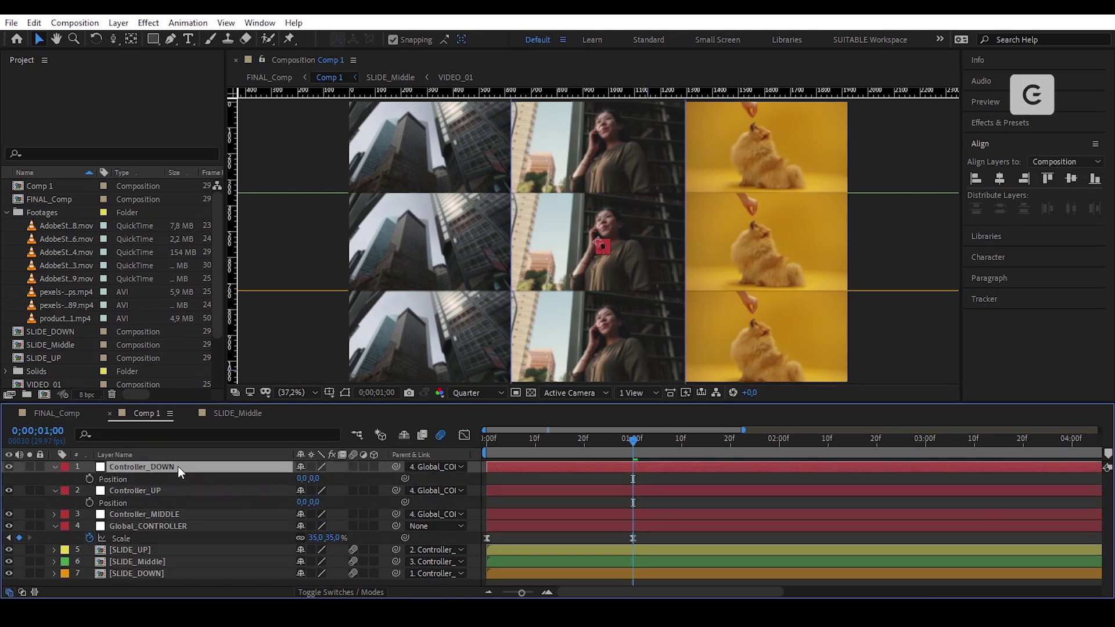
pyautogui.moveTo(178, 465); pyautogui.dragTo(178, 500)
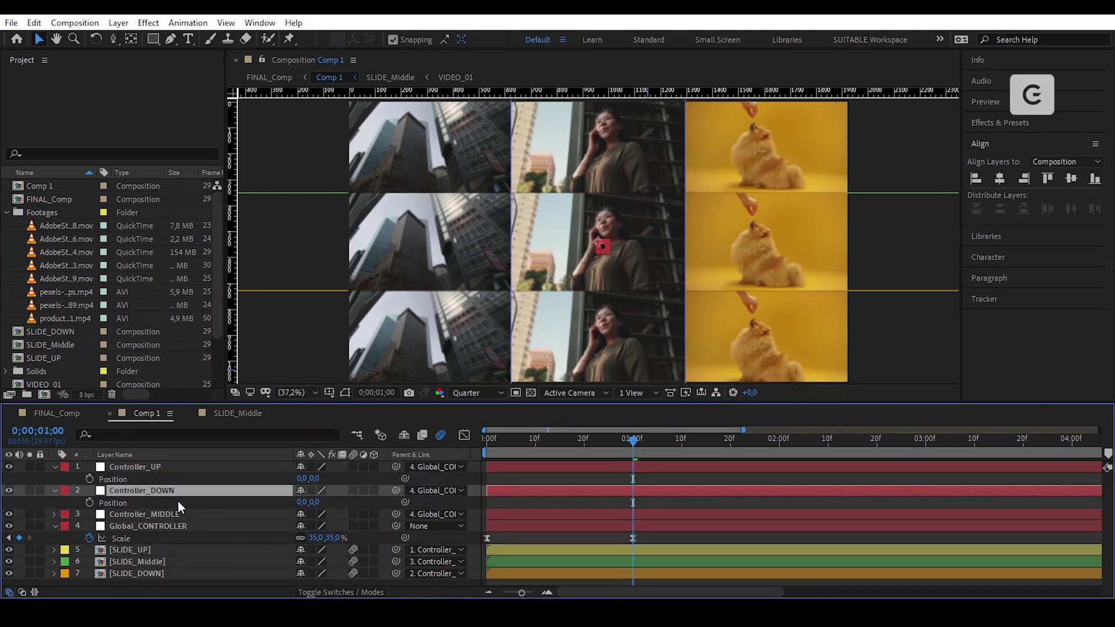
pyautogui.click(172, 469)
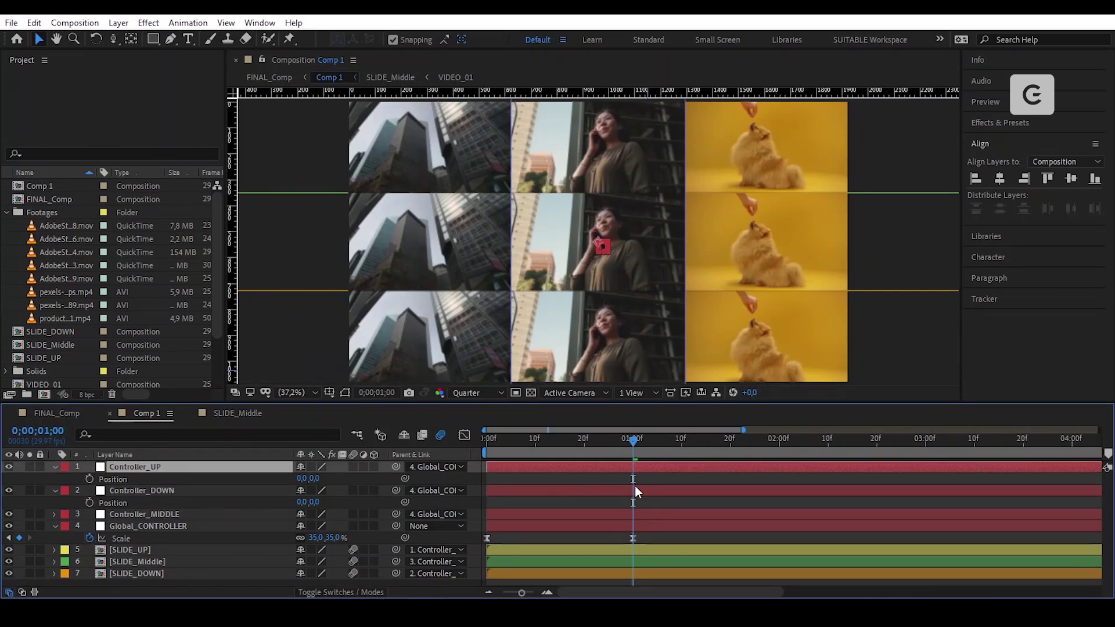
# Step: Set Position keyframes of 0,0,0 at 0;00;00;00 and 0;00;01;00 for both Controller_UP and Controller_DOWN
pyautogui.click(90, 478)
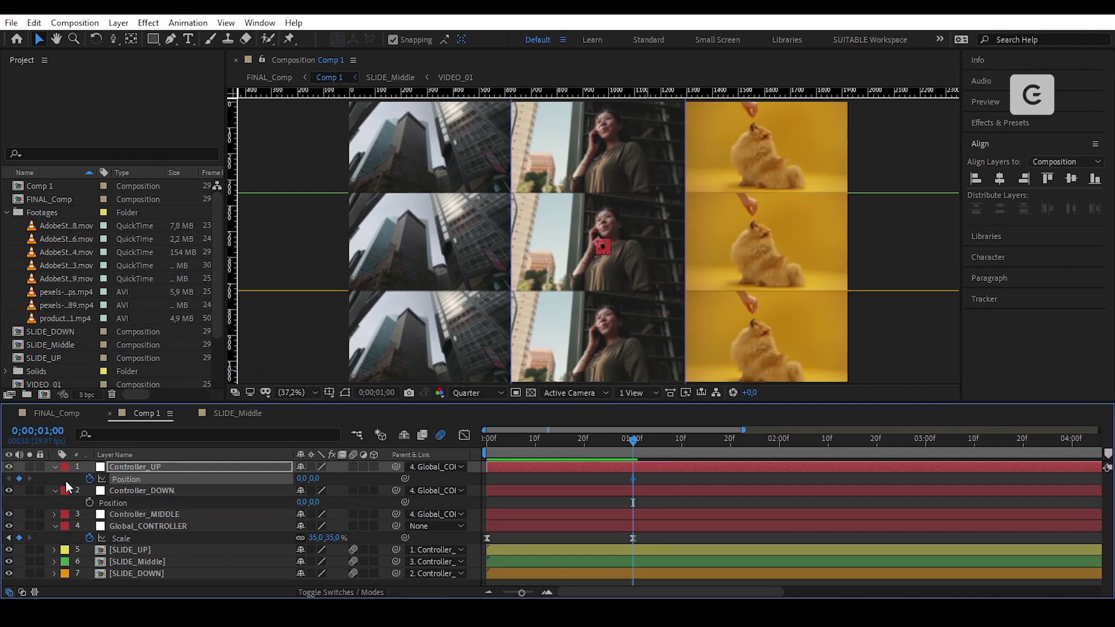
pyautogui.moveTo(633, 479); pyautogui.dragTo(488, 480)
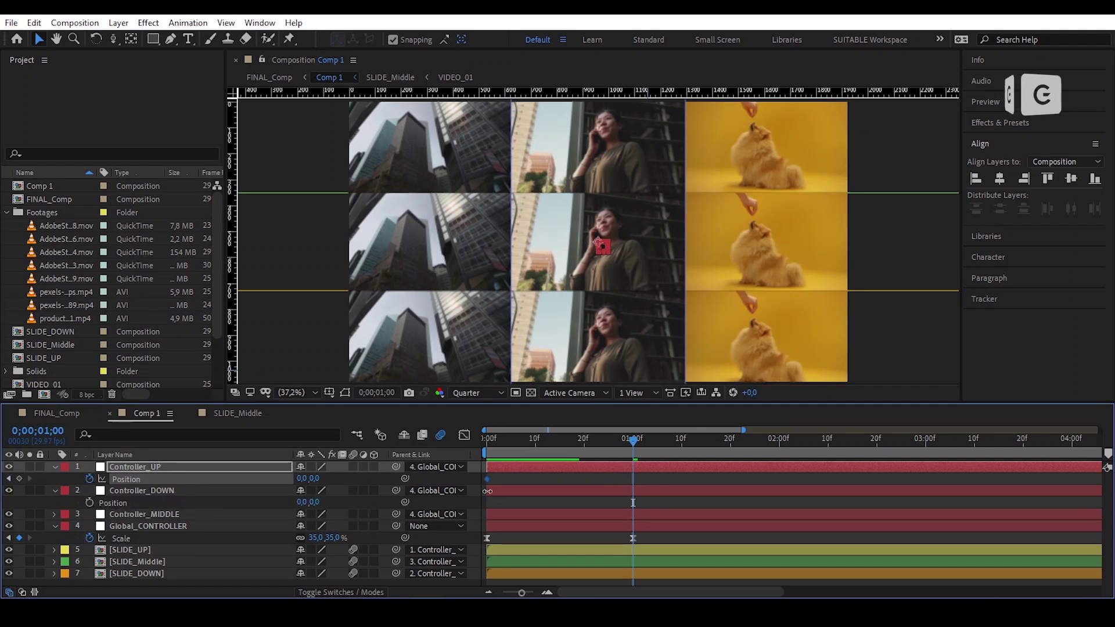
pyautogui.click(19, 478)
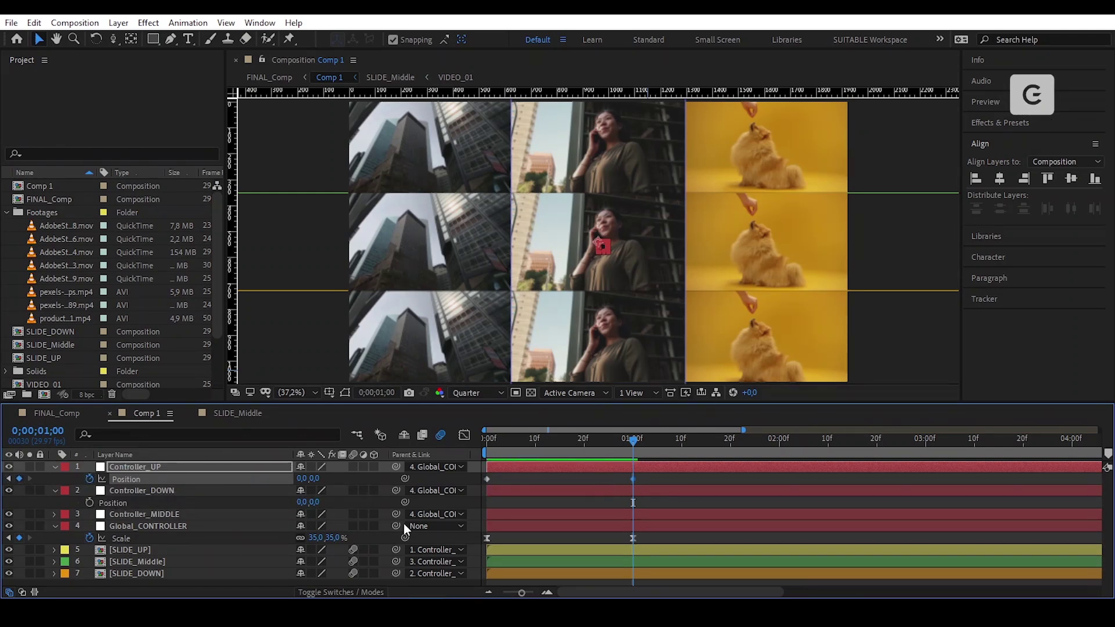
pyautogui.click(89, 502)
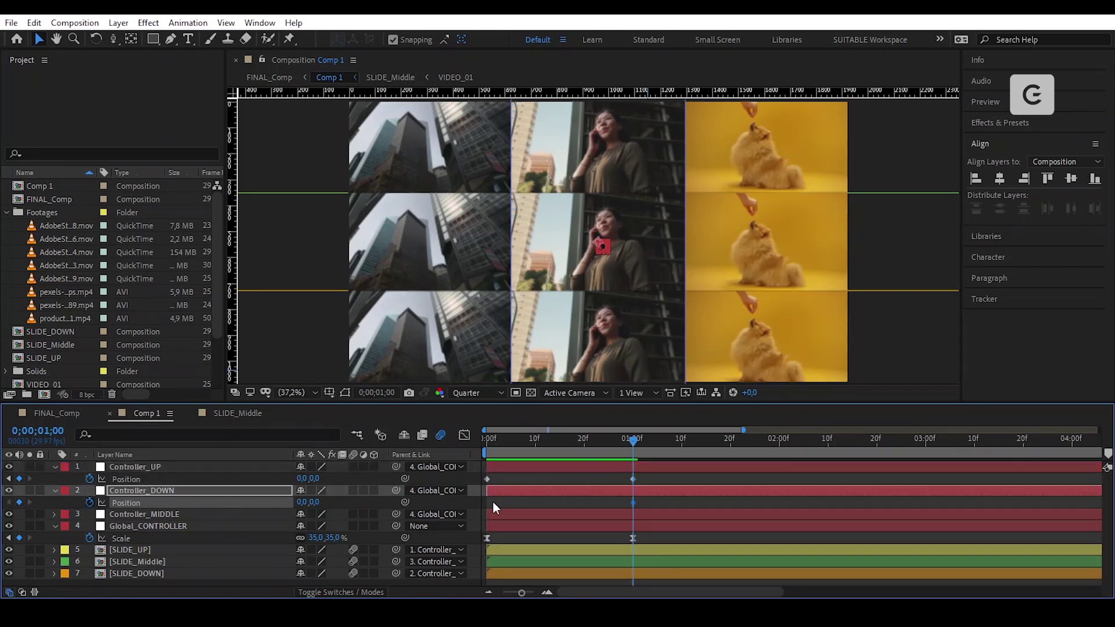
pyautogui.moveTo(633, 501); pyautogui.dragTo(432, 521)
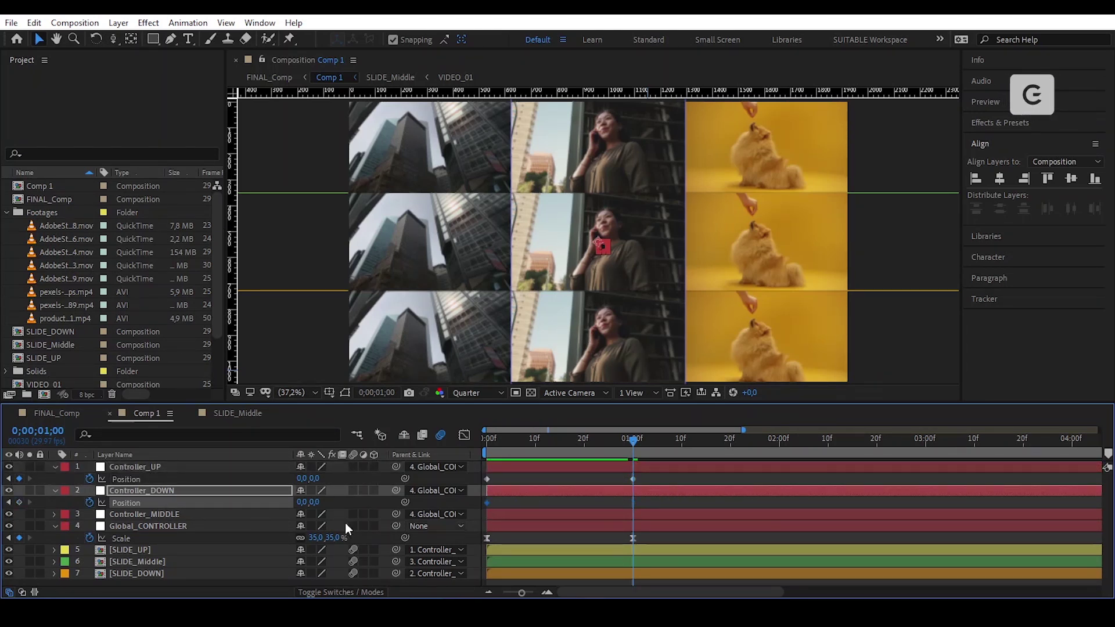
pyautogui.click(19, 503)
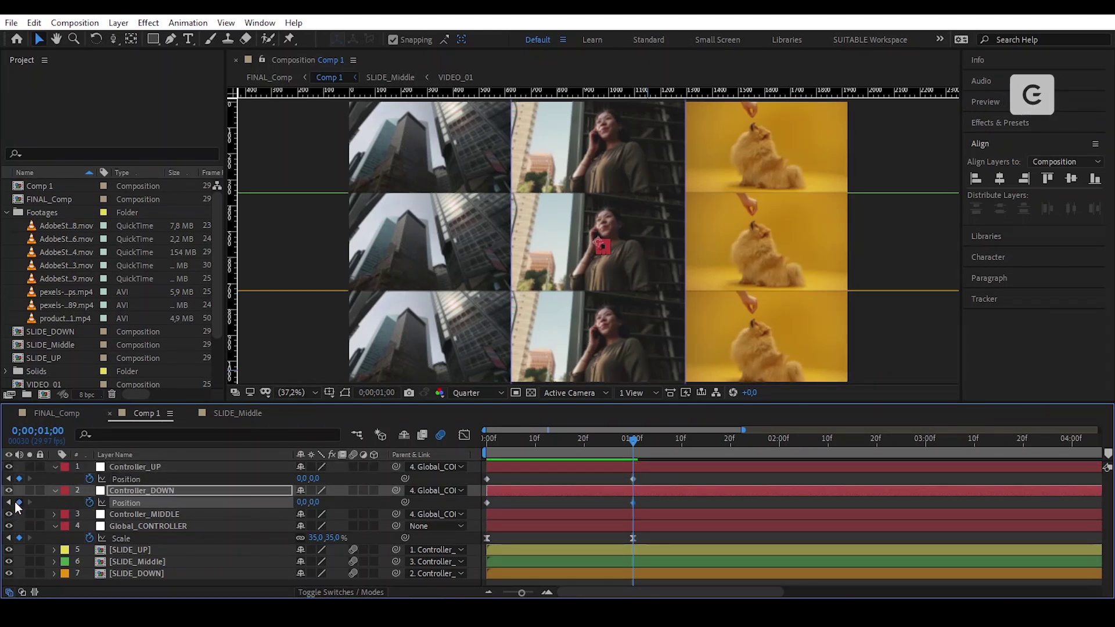
pyautogui.click(660, 479)
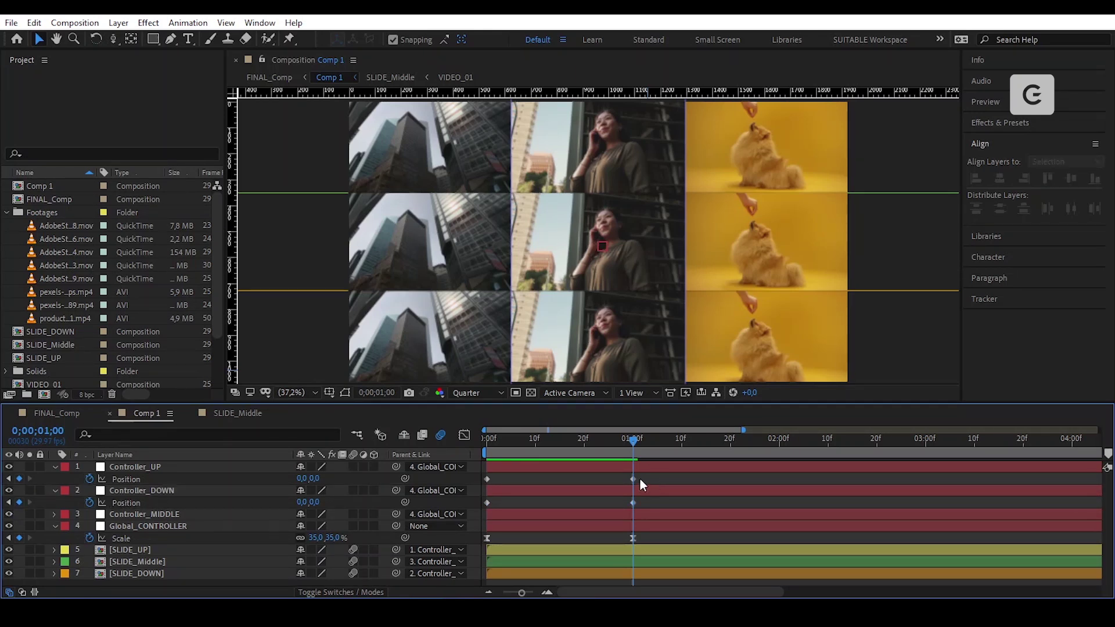
# Step: Set Controller_UP's X Position to -3846 at 0;00;01;00, aligning the top strip precisely with the centre column at Full preview resolution
pyautogui.moveTo(303, 478); pyautogui.dragTo(70, 492)
pyautogui.moveTo(310, 482); pyautogui.dragTo(275, 476)
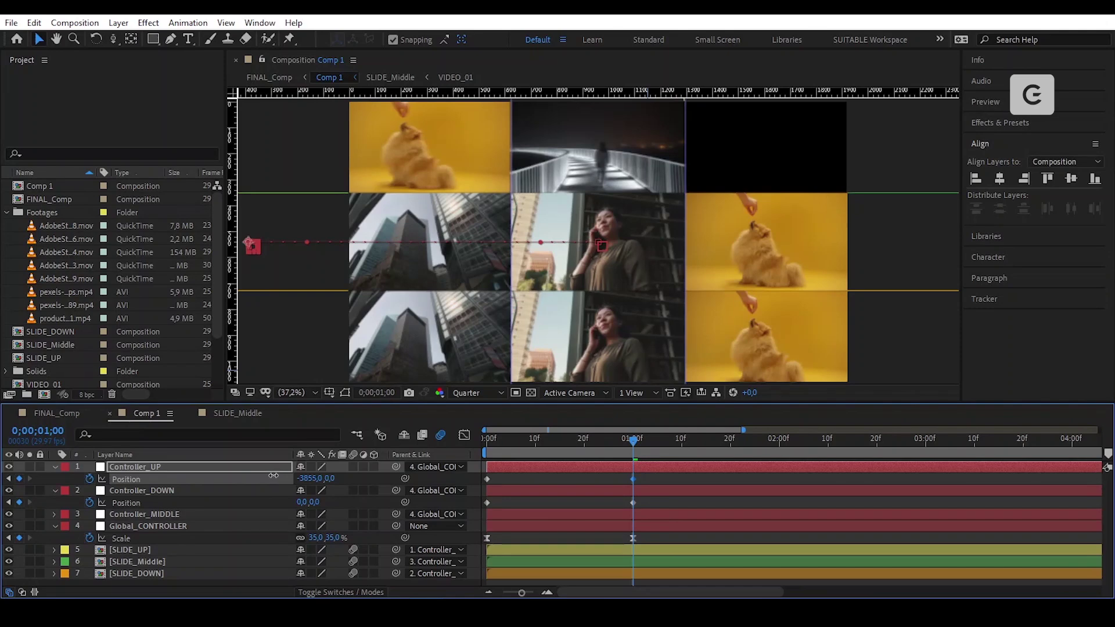
pyautogui.press('/')
pyautogui.moveTo(640, 135); pyautogui.dragTo(649, 318)
pyautogui.press('v')
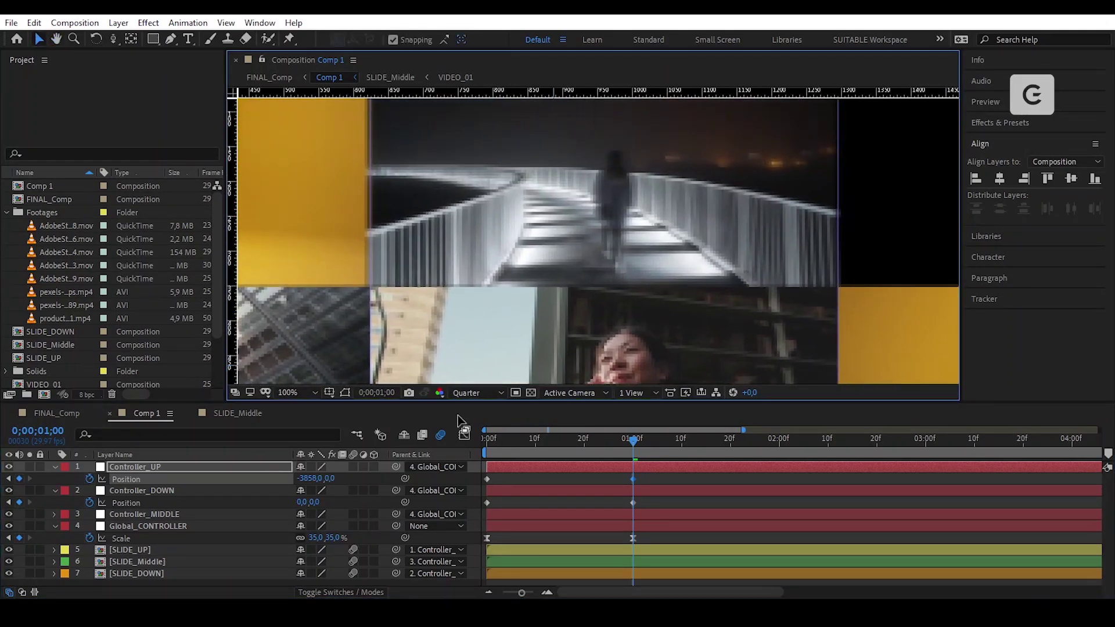
pyautogui.click(471, 393)
pyautogui.click(480, 414)
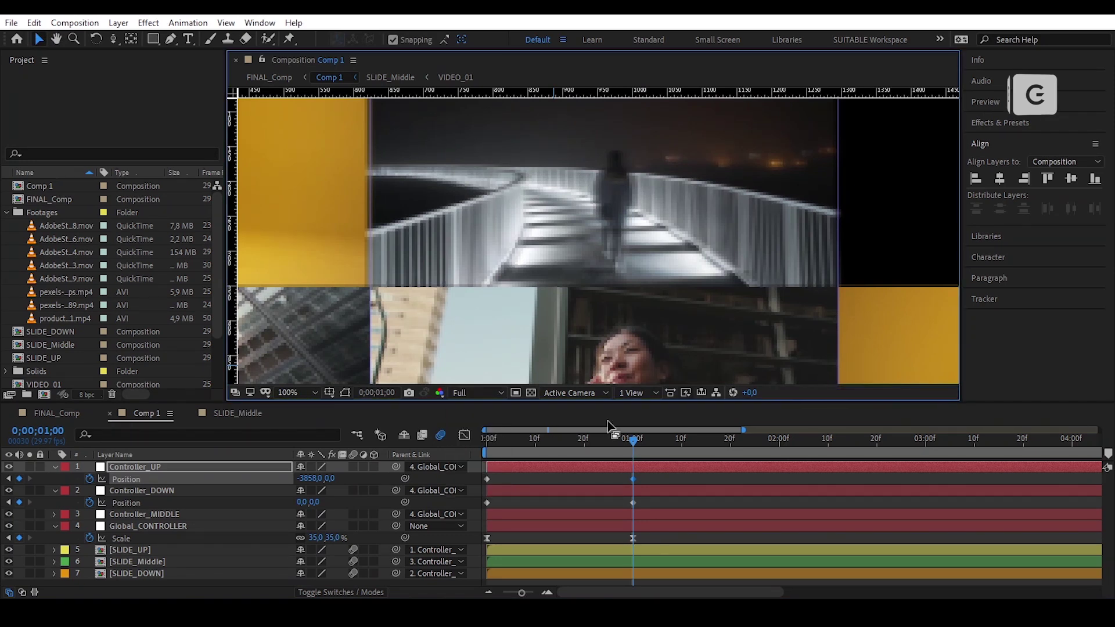
pyautogui.moveTo(309, 480)
pyautogui.mouseDown()
pyautogui.moveTo(340, 472)
pyautogui.moveTo(308, 487)
pyautogui.moveTo(318, 482)
pyautogui.mouseUp()
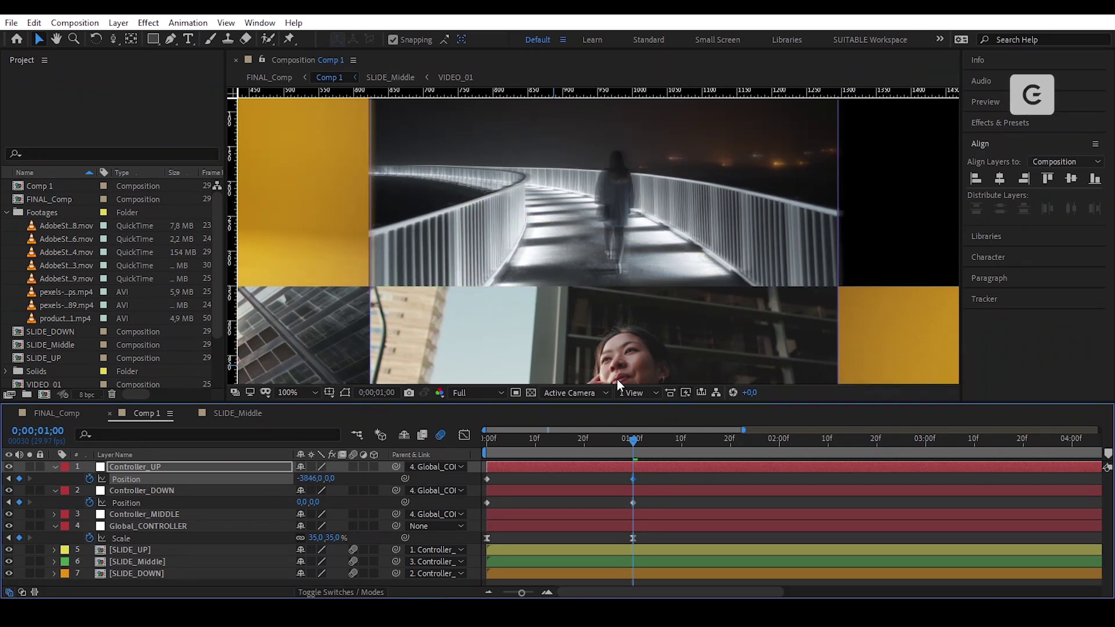
# Step: Return the preview to Quarter resolution at fitted size, and set Controller_DOWN's X Position to 3853 at 0;00;01;00
pyautogui.scroll(-4, 651, 266)
pyautogui.click(469, 393)
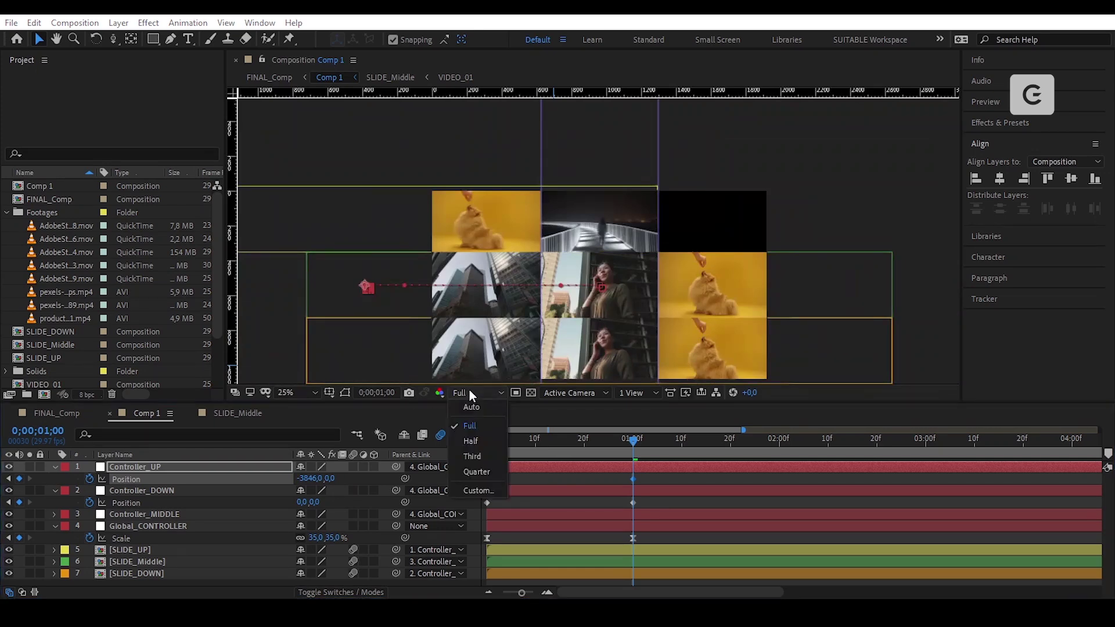
pyautogui.click(477, 471)
pyautogui.click(299, 393)
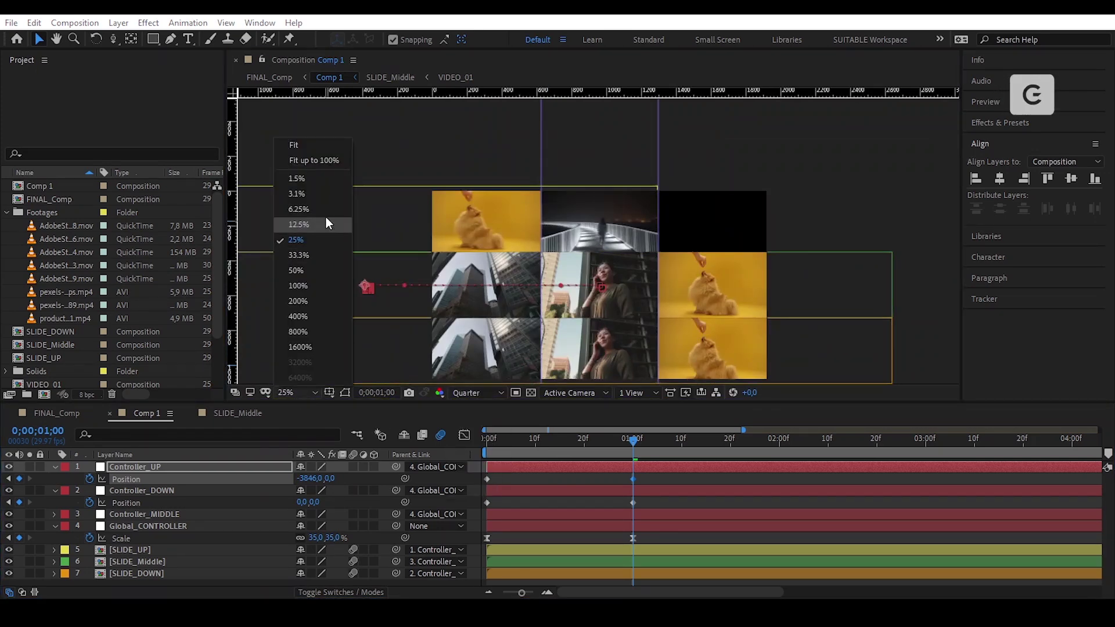
pyautogui.click(340, 159)
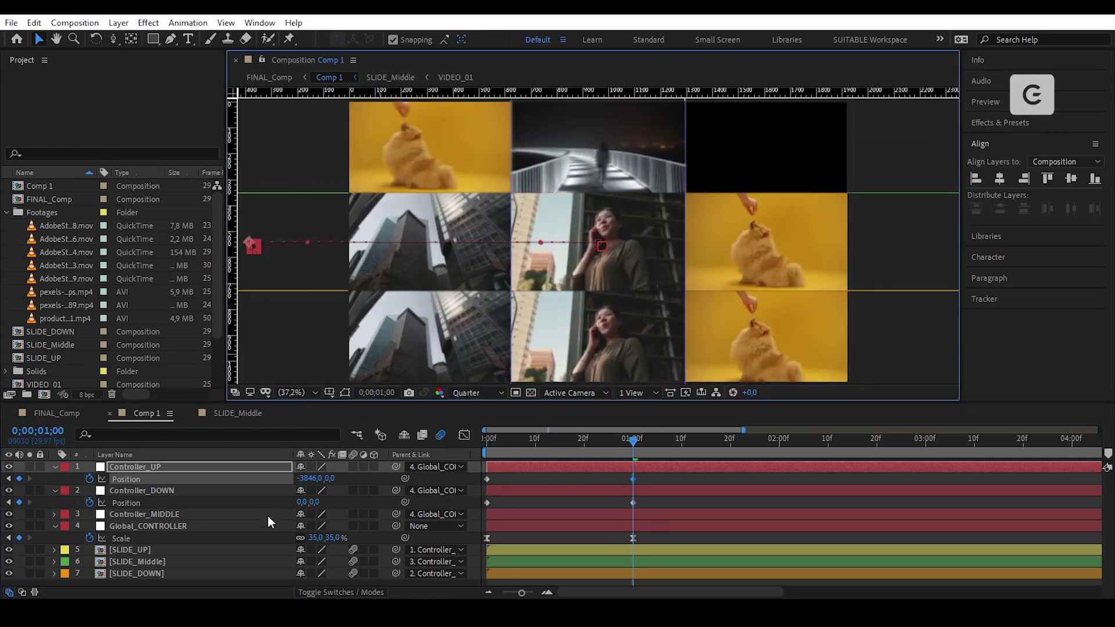
pyautogui.moveTo(302, 501); pyautogui.dragTo(619, 494)
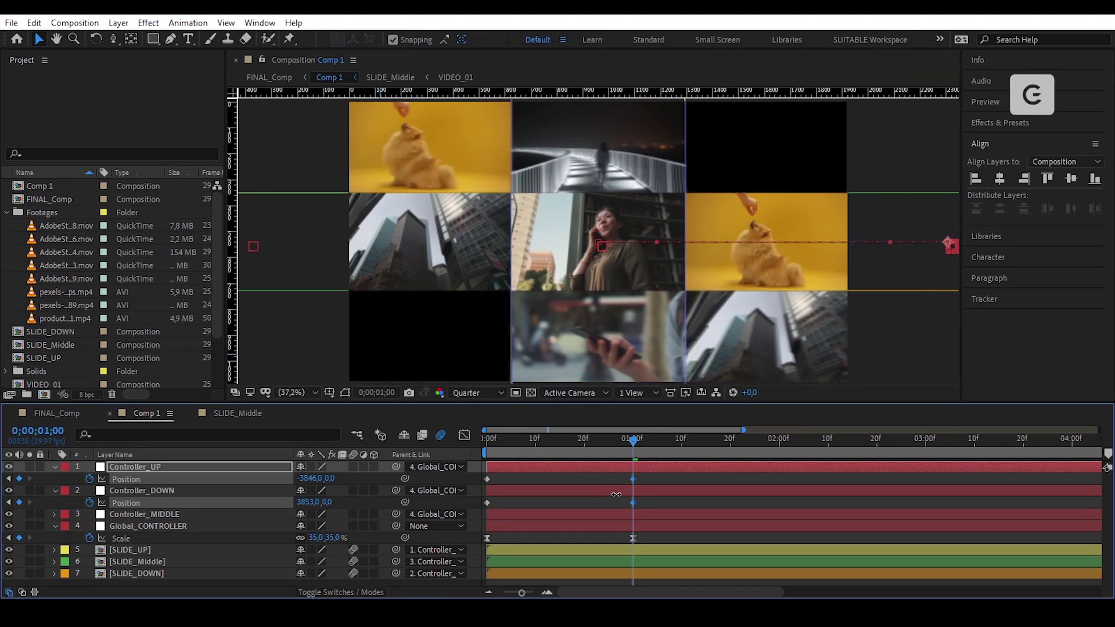
pyautogui.click(678, 493)
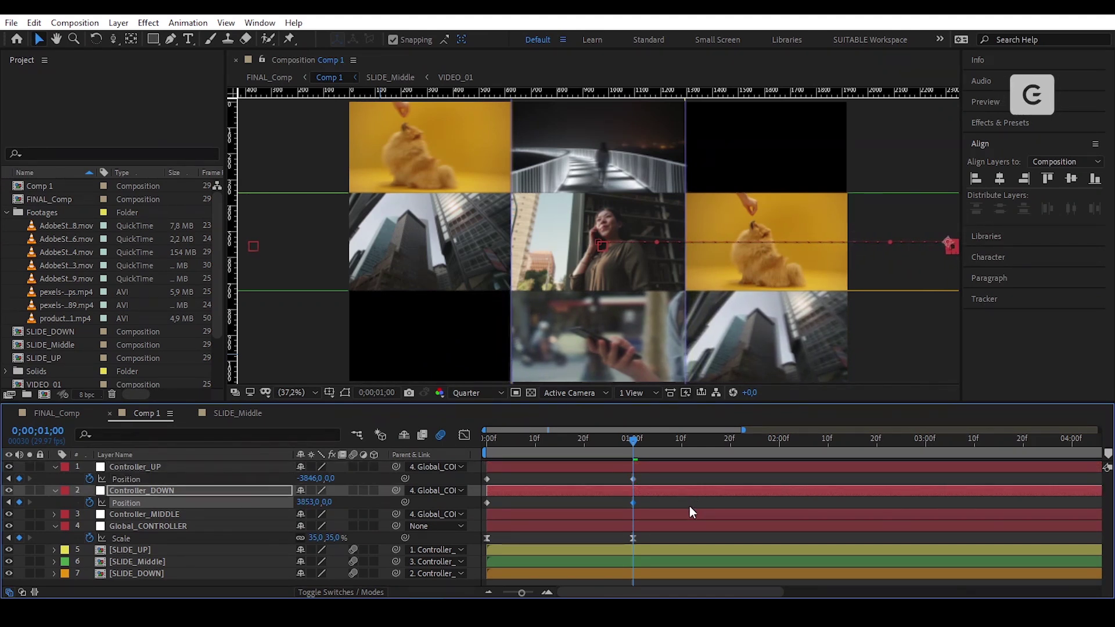
# Step: Add the Motion Tile effect to the SLIDE_UP layer and set its Output Width to 150
pyautogui.click(678, 549)
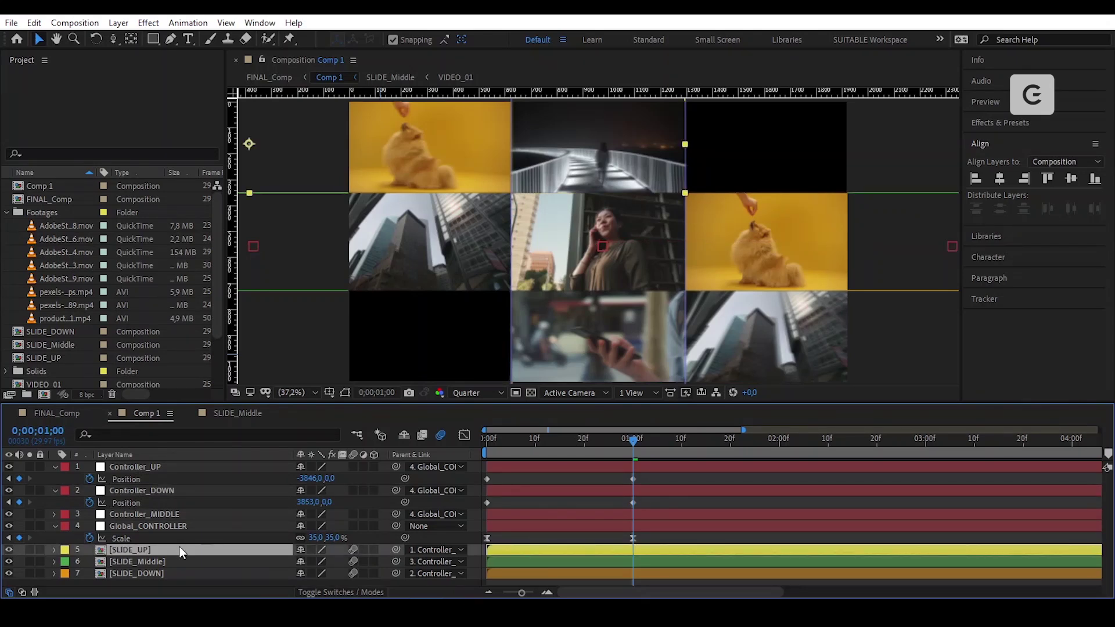
pyautogui.hotkey('ctrl', 'space')
pyautogui.write('mo')
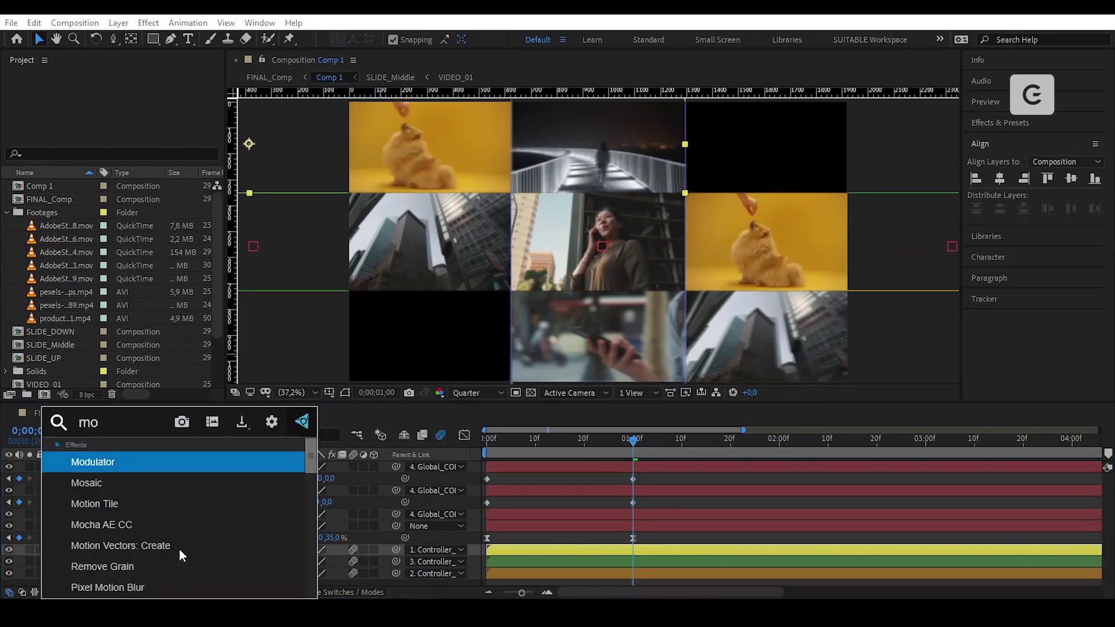
pyautogui.write('tion')
pyautogui.click(169, 464)
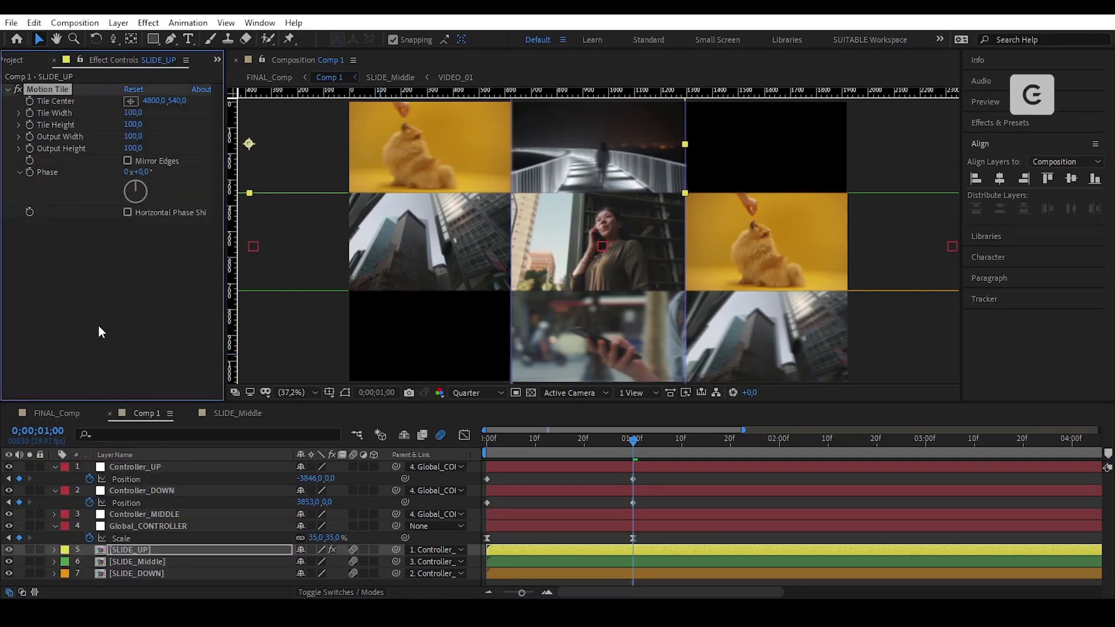
pyautogui.click(136, 137)
pyautogui.write('150')
pyautogui.press('Return')
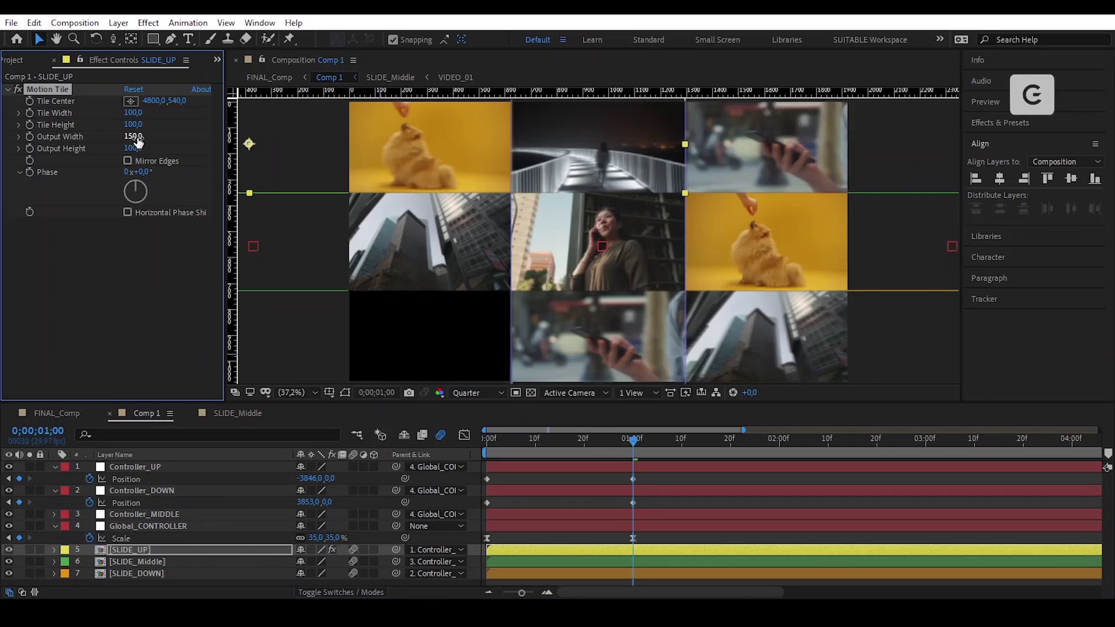
# Step: Copy the Motion Tile effect from SLIDE_UP and paste it onto the SLIDE_DOWN layer
pyautogui.click(34, 22)
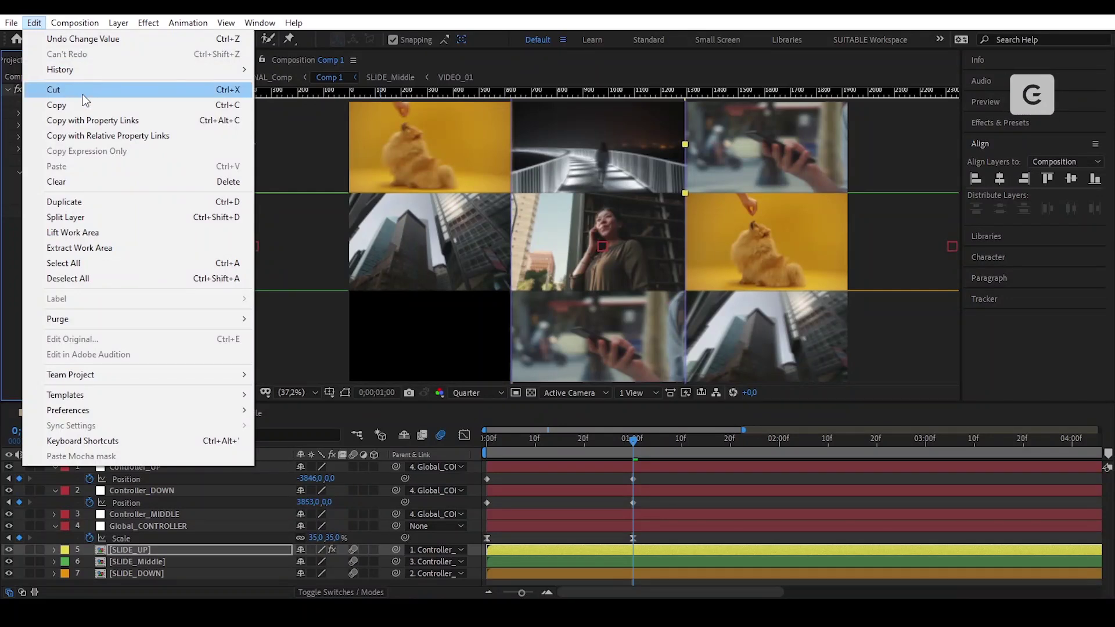
pyautogui.click(86, 105)
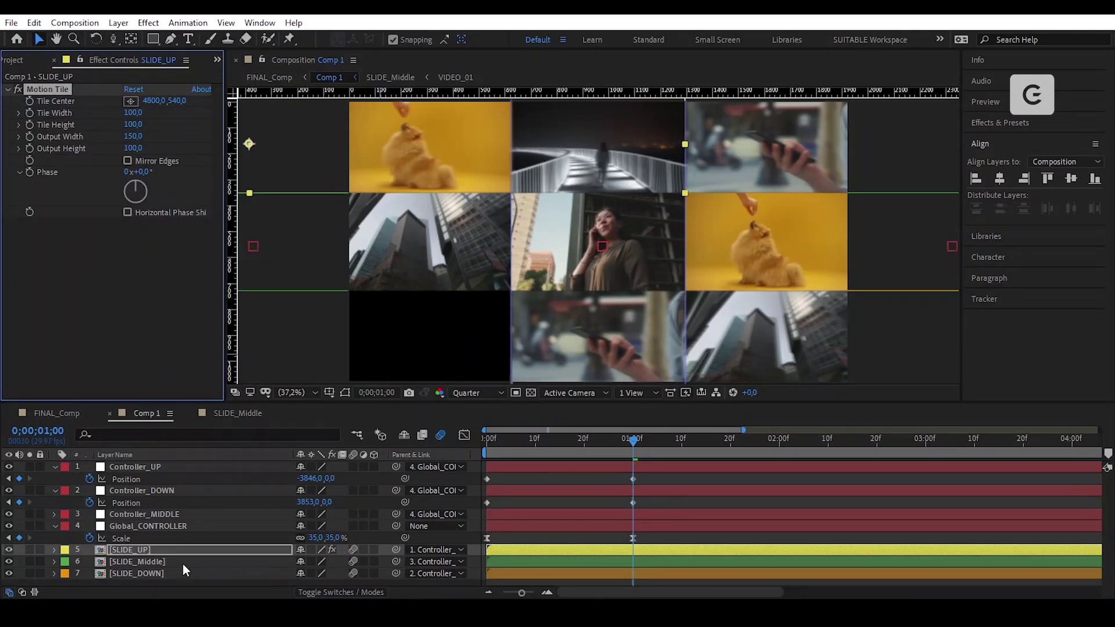
pyautogui.click(166, 573)
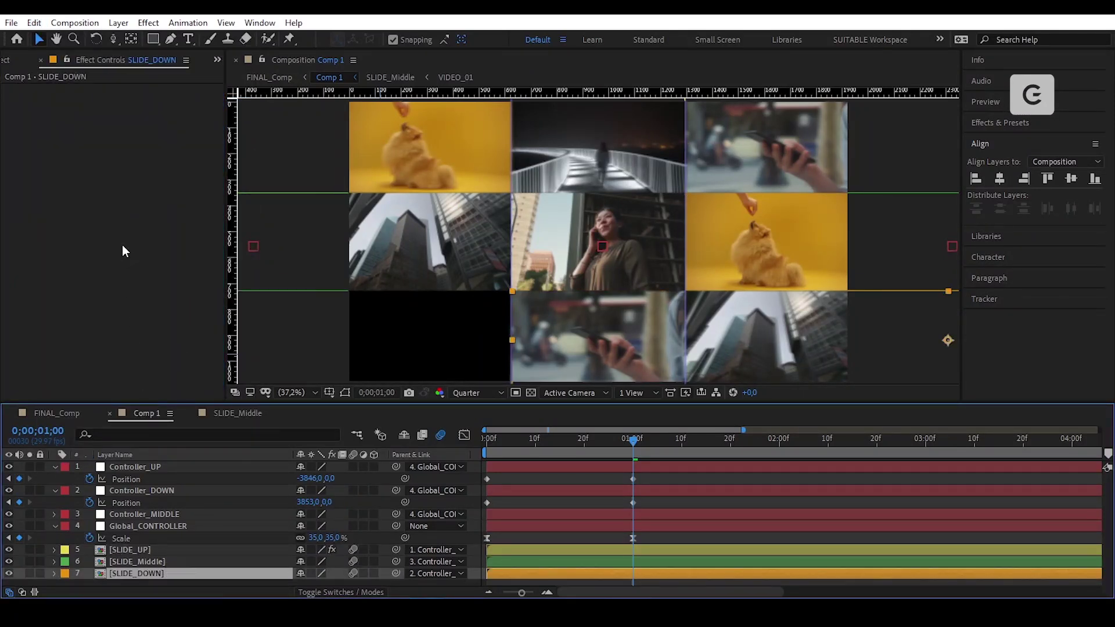
pyautogui.click(34, 22)
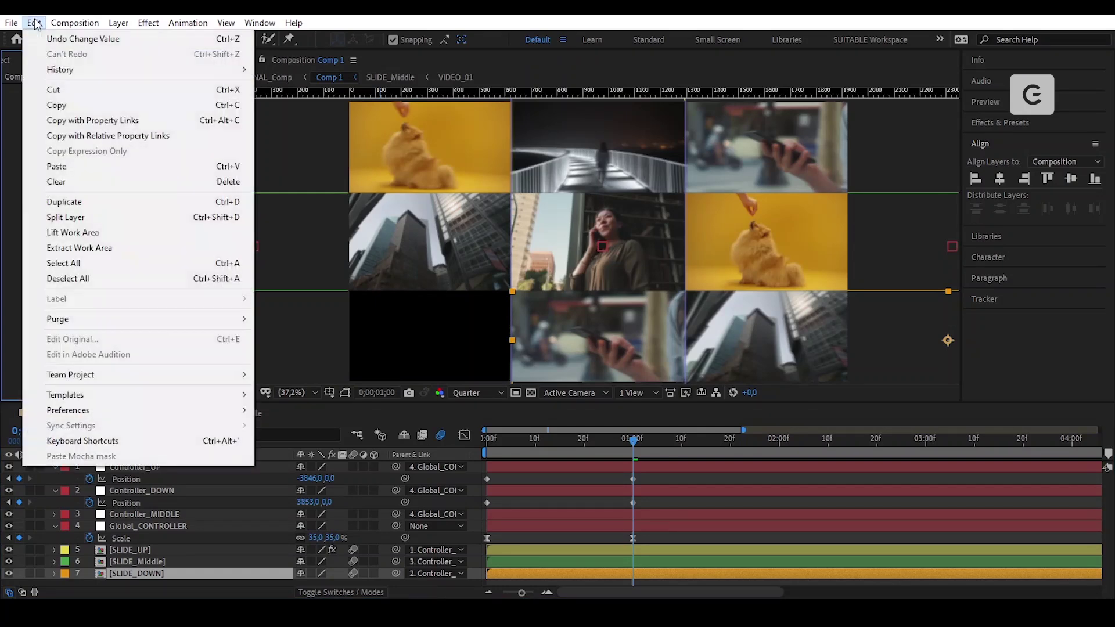
pyautogui.click(112, 166)
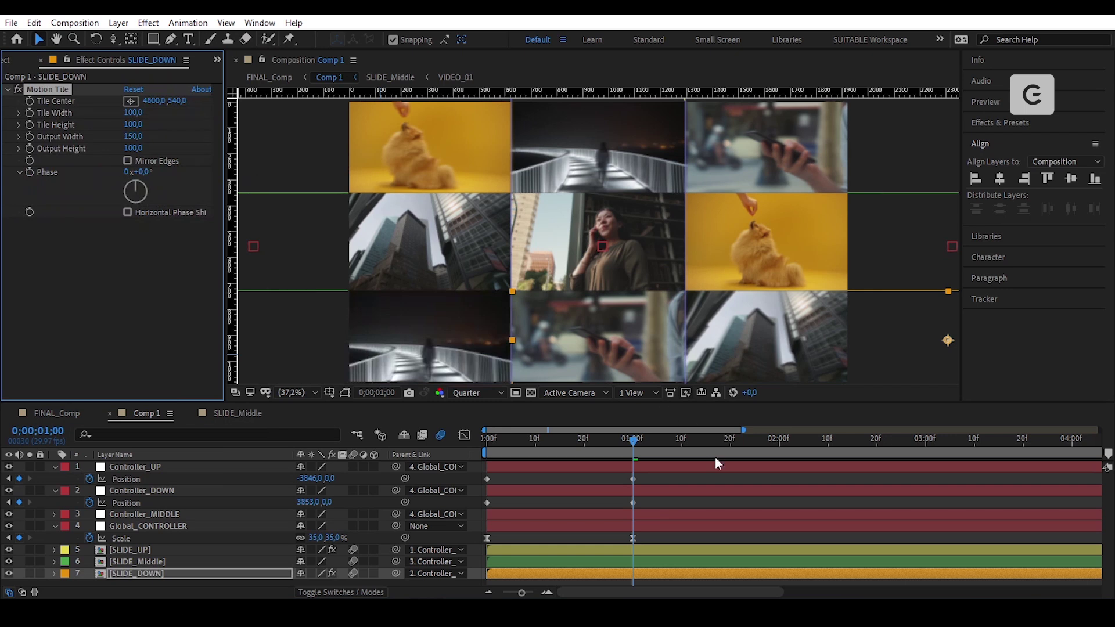
# Step: Apply Easy Ease to all Position keyframes of Controller_UP and Controller_DOWN, and scrub through the eased slide motion
pyautogui.moveTo(668, 476); pyautogui.dragTo(479, 510)
pyautogui.rightClick(633, 503)
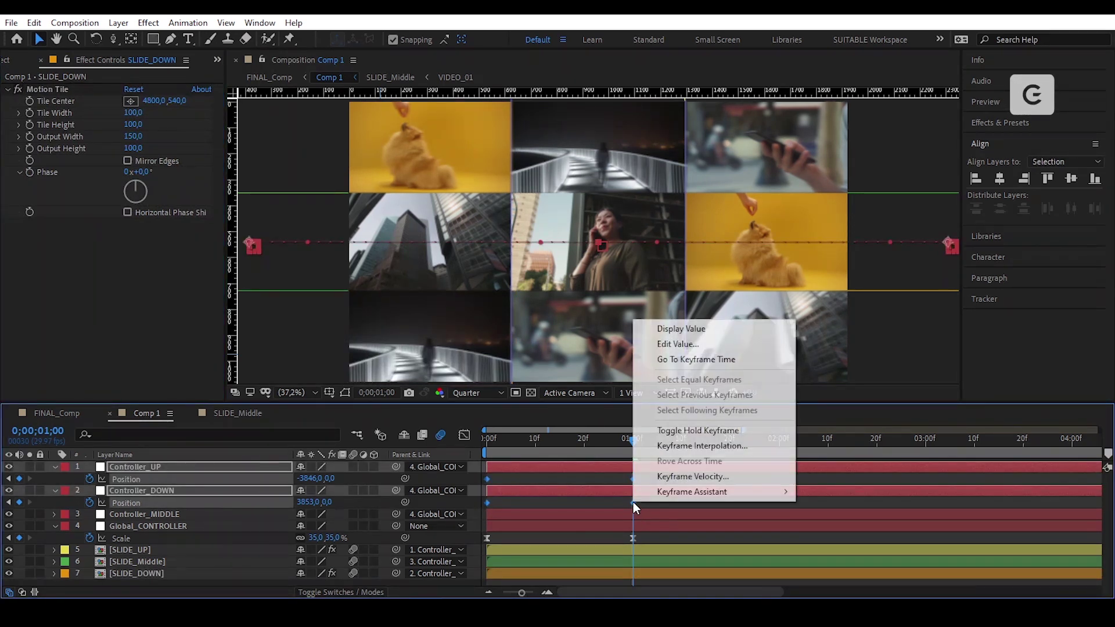
pyautogui.moveTo(735, 491)
pyautogui.click(869, 397)
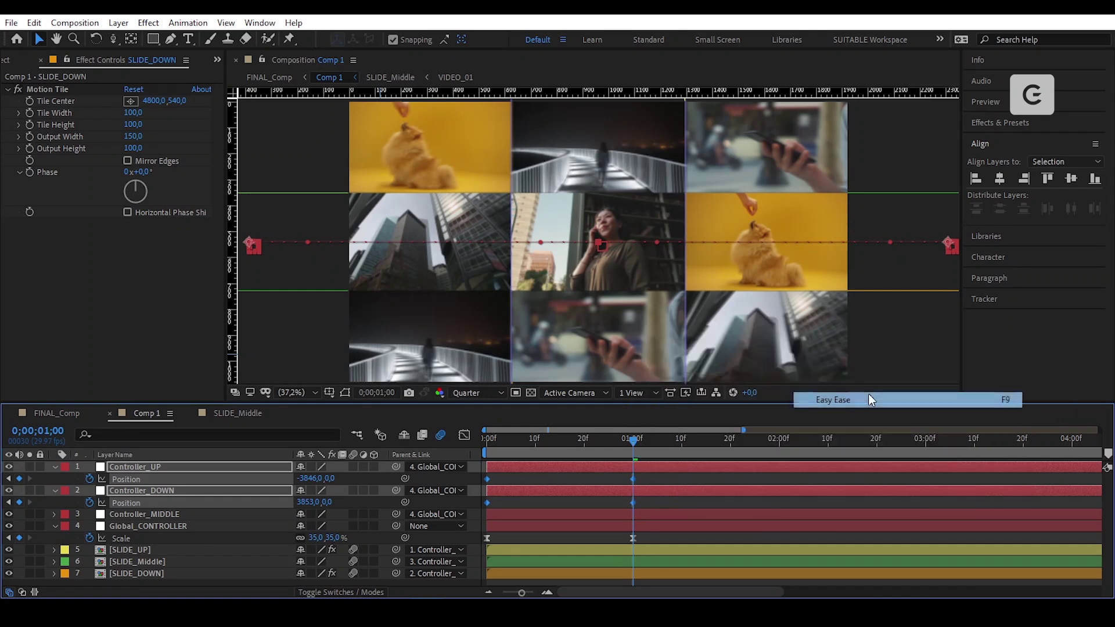
pyautogui.moveTo(630, 453); pyautogui.dragTo(643, 483)
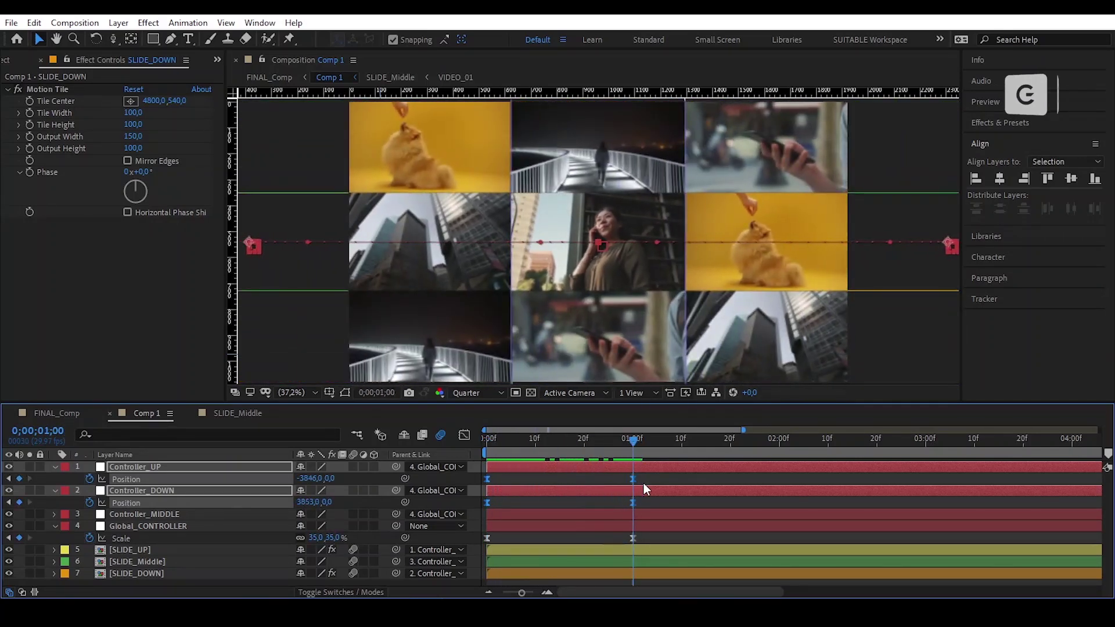
# Step: Lengthen the final Position keyframes' incoming ease in the Graph Editor so the speed peaks around 0;00;00;06, and leave the graph
pyautogui.click(466, 433)
pyautogui.moveTo(644, 548); pyautogui.dragTo(545, 552)
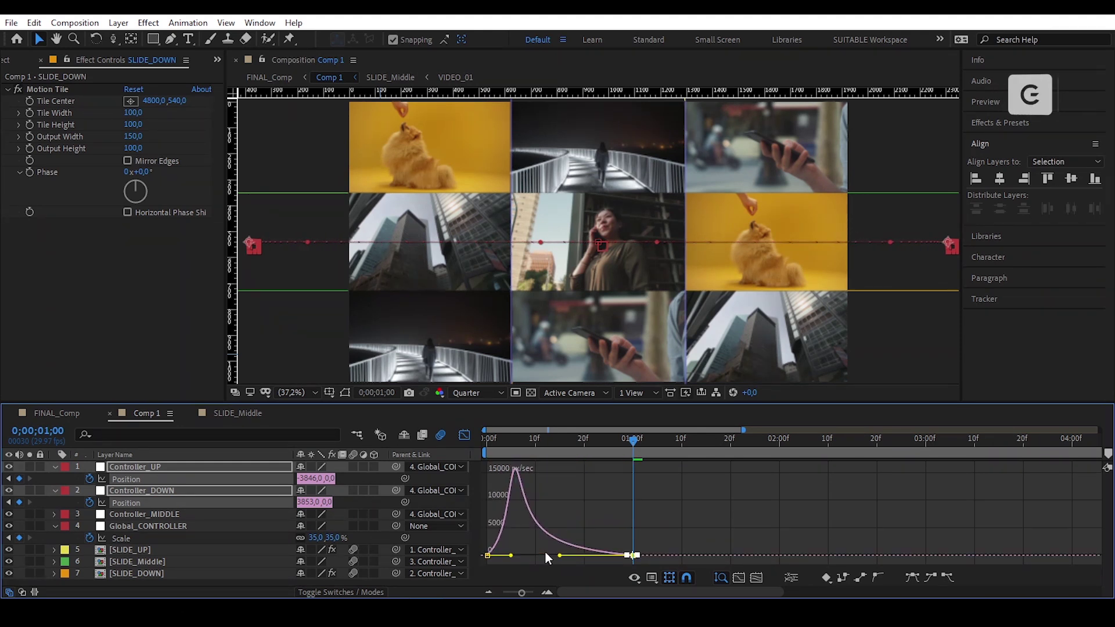
pyautogui.click(465, 435)
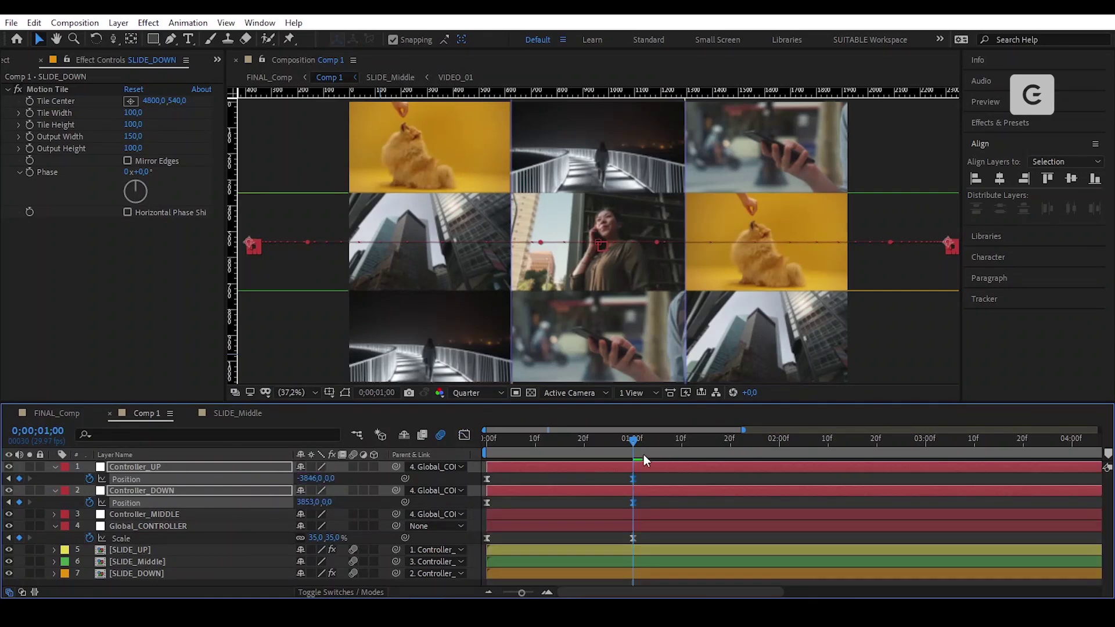
# Step: Preview from the start, and shift the Position keyframes of Controller_UP and Controller_DOWN to begin at 0;00;00;05
pyautogui.moveTo(628, 442); pyautogui.dragTo(481, 467)
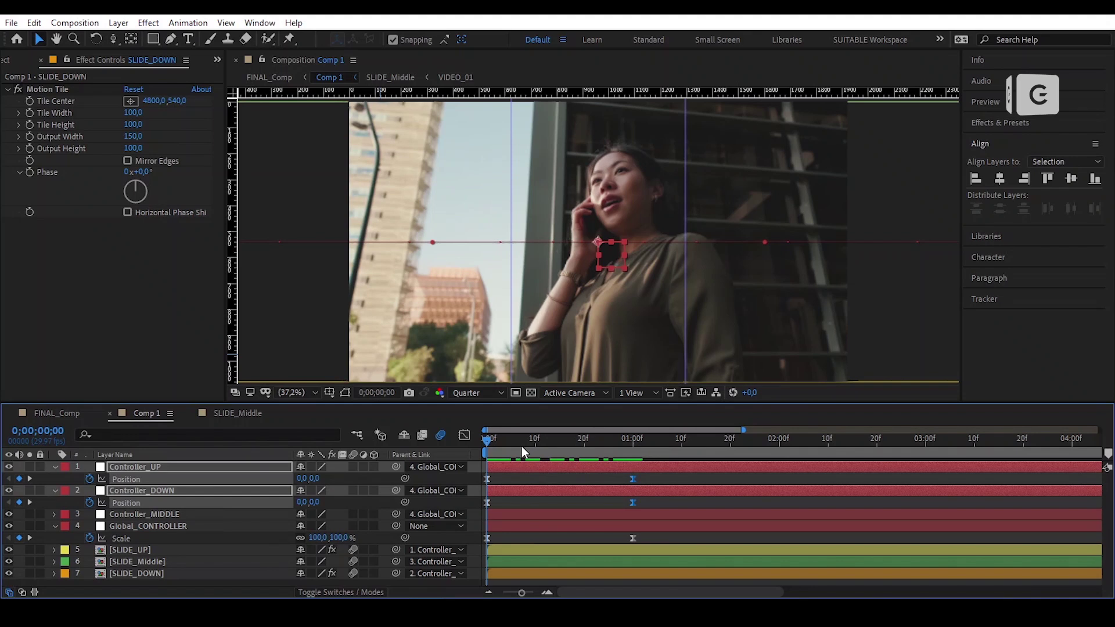
pyautogui.click(464, 436)
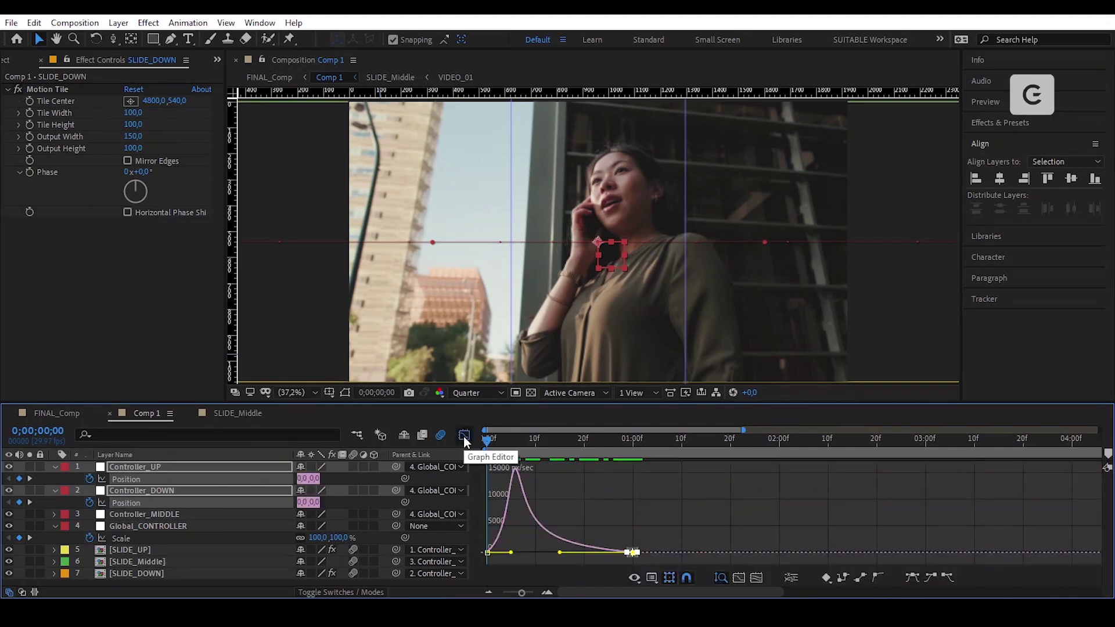
pyautogui.click(464, 436)
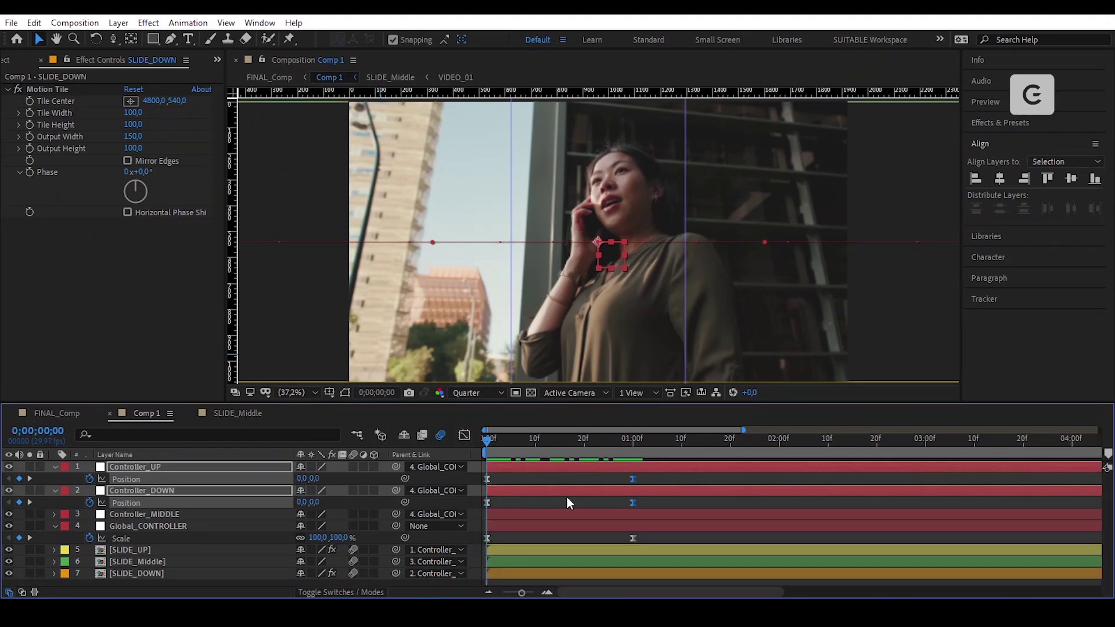
pyautogui.press('space')
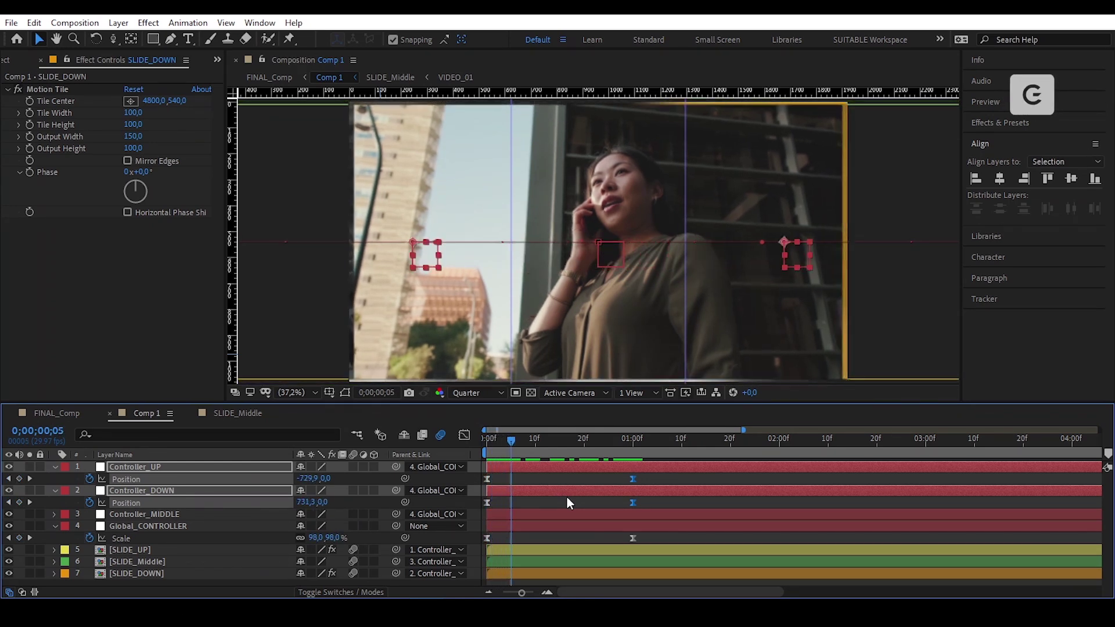
pyautogui.moveTo(665, 477); pyautogui.dragTo(510, 503)
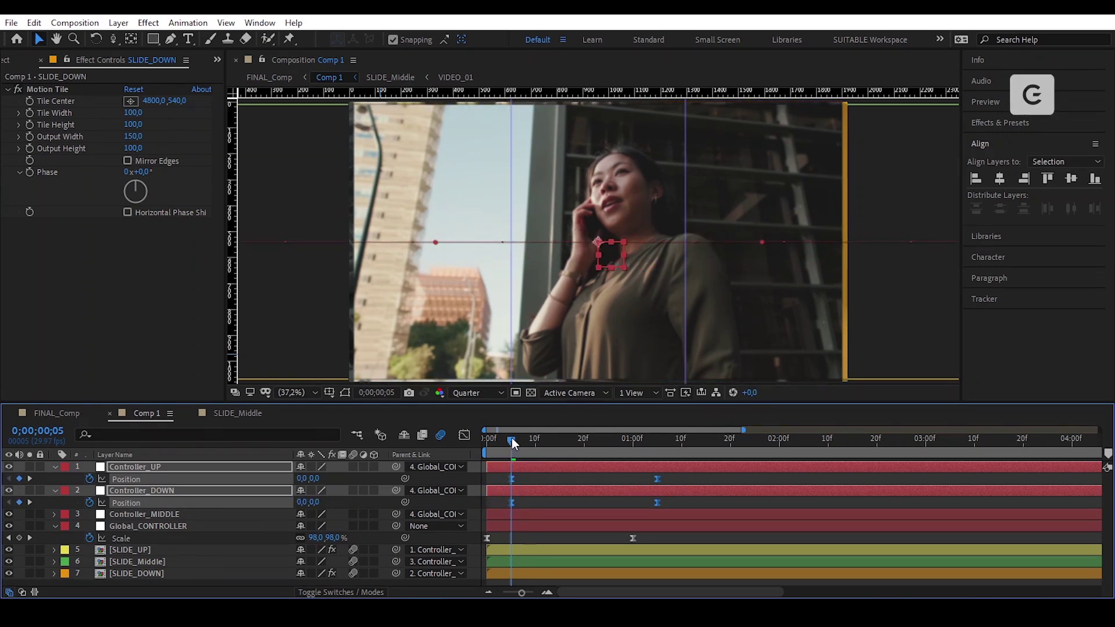
# Step: Shorten the final Position keyframes' incoming ease in the Graph Editor so the speed peaks around 0;00;00;14, and scrub through the slide
pyautogui.click(465, 435)
pyautogui.moveTo(536, 553); pyautogui.dragTo(587, 553)
pyautogui.click(656, 552)
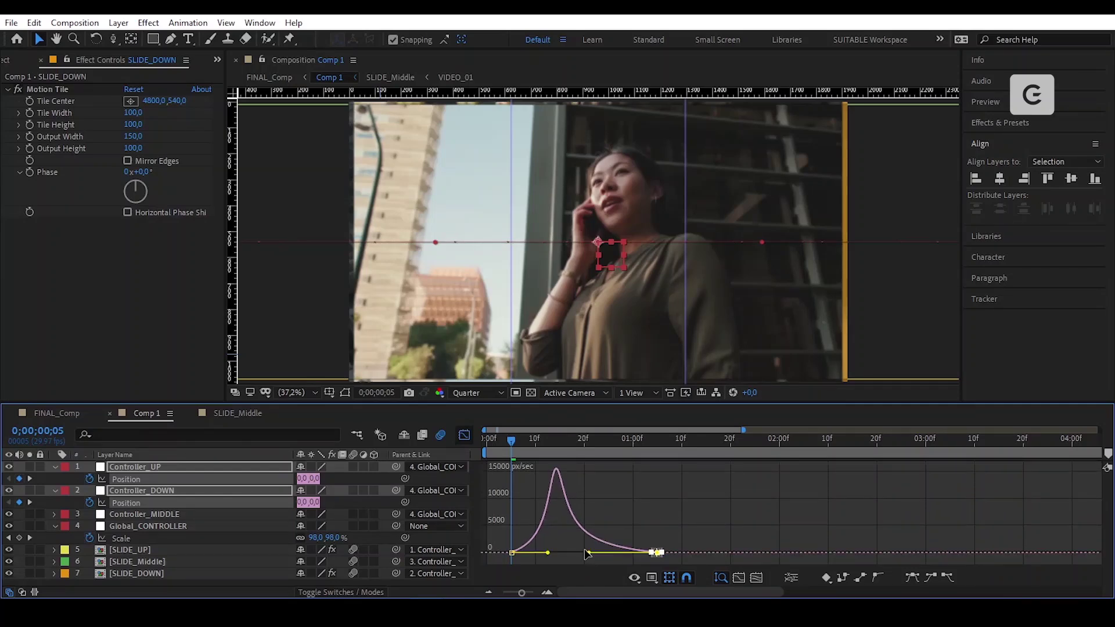
pyautogui.click(464, 434)
pyautogui.moveTo(569, 490); pyautogui.dragTo(653, 480)
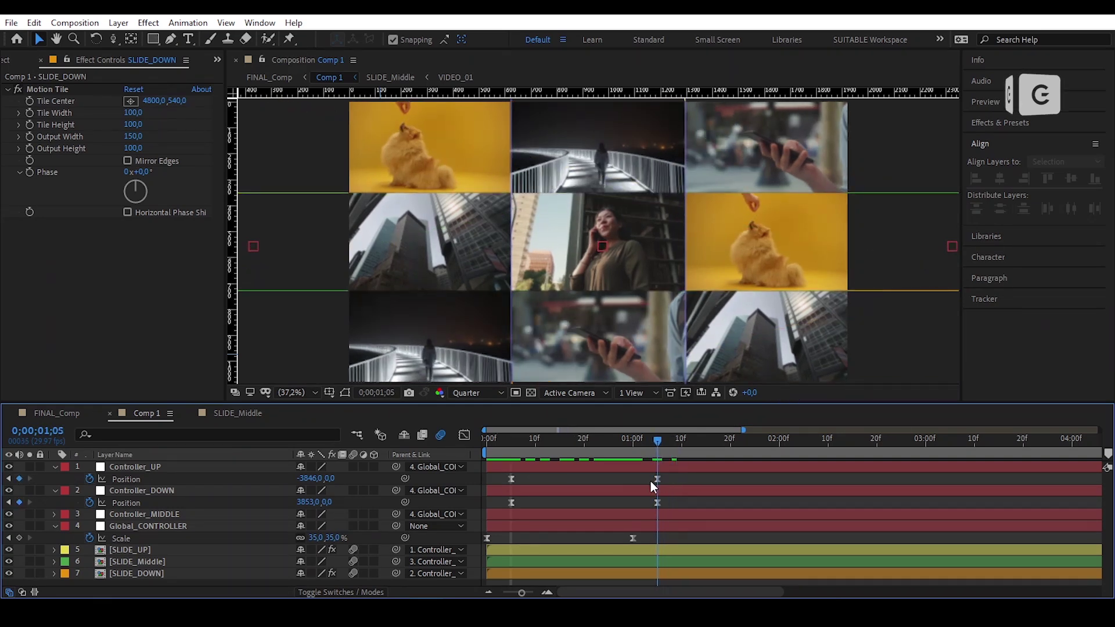
# Step: Shift the Position keyframes of Controller_UP and Controller_DOWN back to begin at 0;00;00;00
pyautogui.press('-')
pyautogui.moveTo(580, 442)
pyautogui.mouseDown()
pyautogui.moveTo(475, 462)
pyautogui.moveTo(595, 486)
pyautogui.moveTo(491, 522)
pyautogui.moveTo(492, 506)
pyautogui.mouseUp()
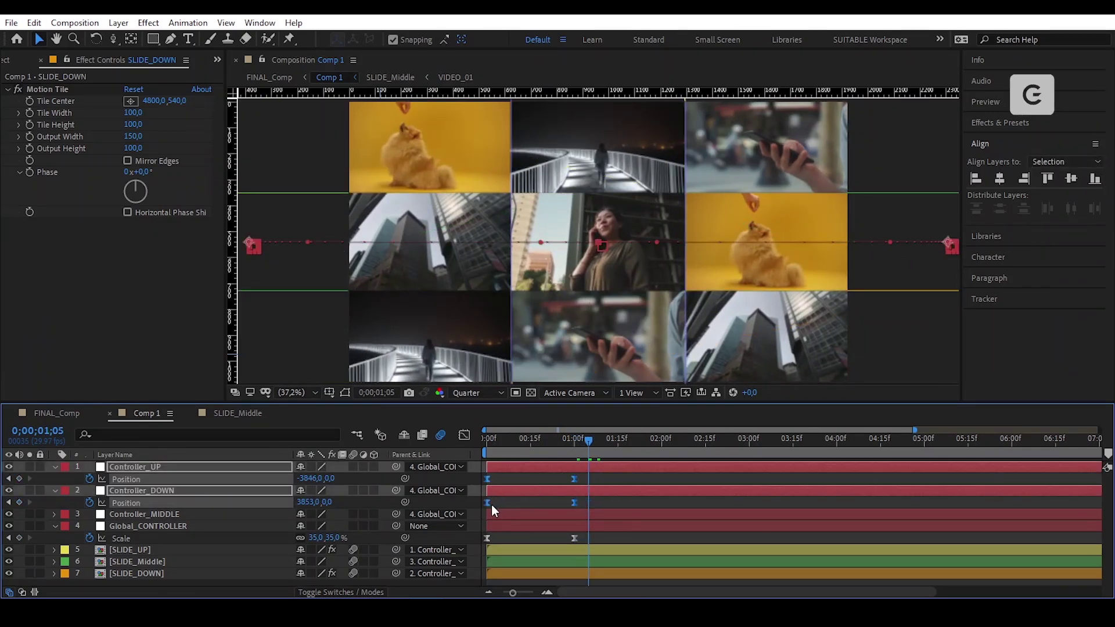
pyautogui.click(635, 503)
# Step: Add Position keyframes at 0;00;02;00 on Controller_DOWN and Controller_UP, and preview the motion before them
pyautogui.moveTo(592, 439); pyautogui.dragTo(655, 459)
pyautogui.click(660, 460)
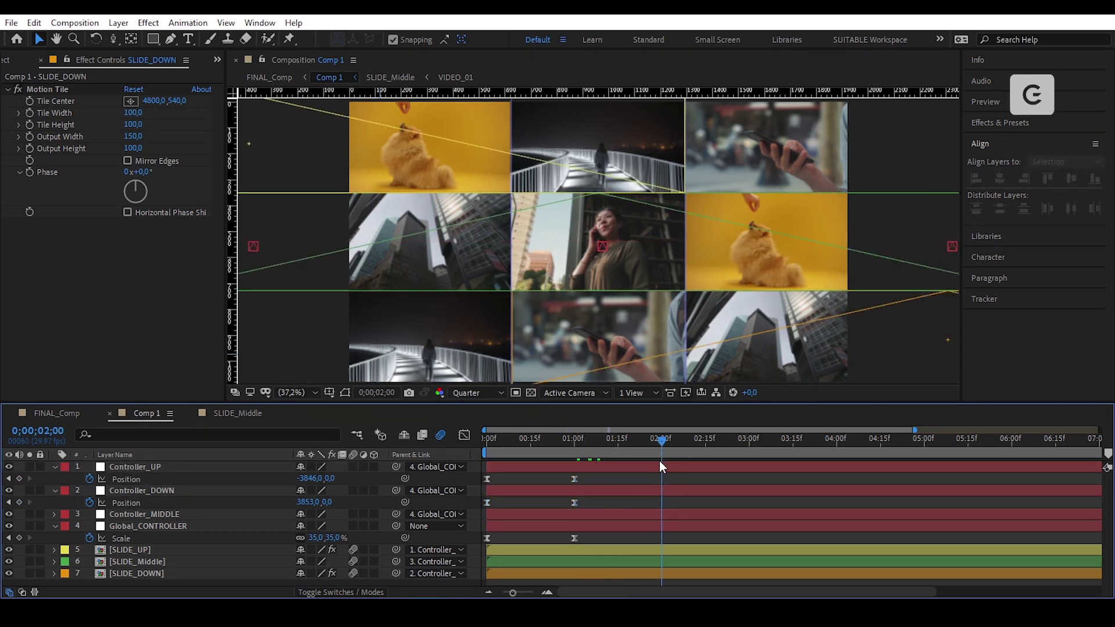
pyautogui.click(19, 502)
pyautogui.click(18, 478)
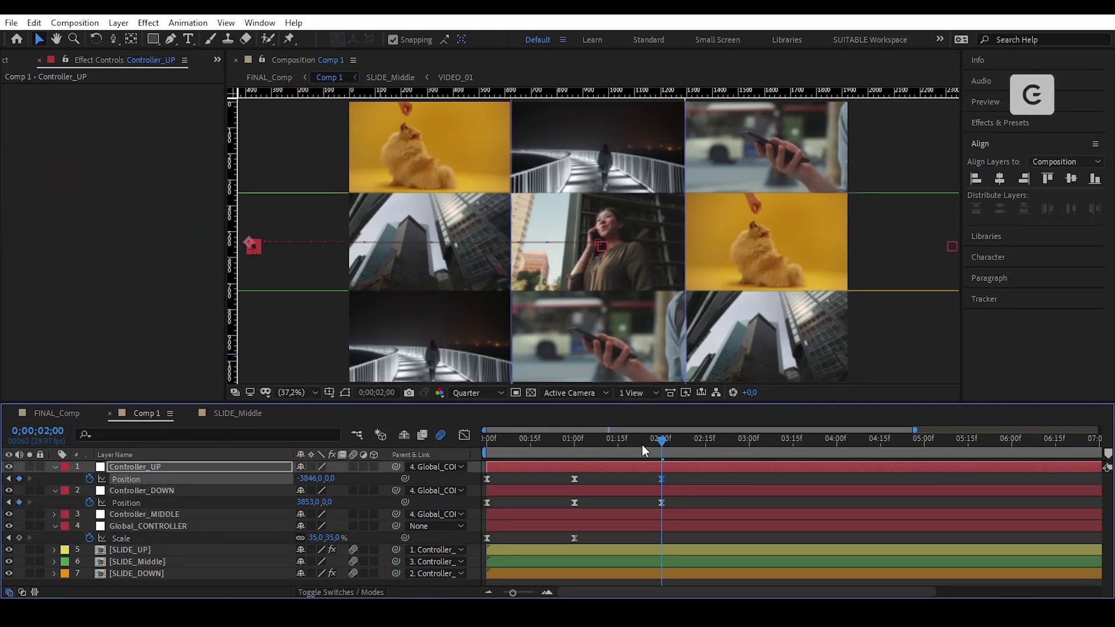
pyautogui.moveTo(591, 457); pyautogui.dragTo(506, 465)
pyautogui.press('space')
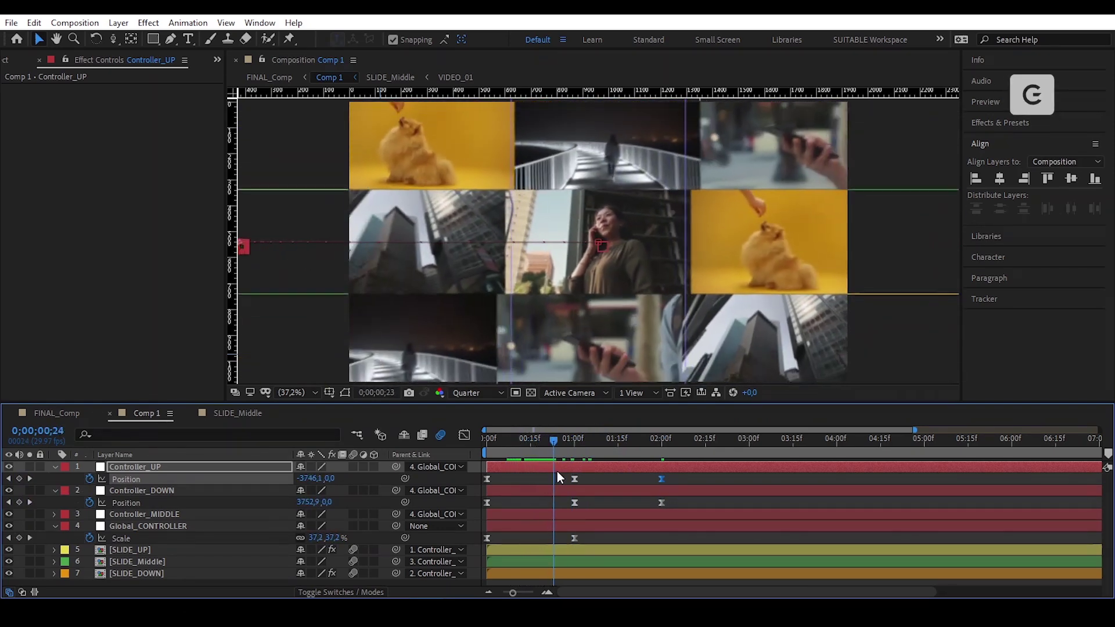
# Step: Set the X Position of Controller_UP and Controller_DOWN to 0 at 0;00;02;00
pyautogui.click(692, 477)
pyautogui.click(299, 478)
pyautogui.write('0')
pyautogui.press('Return')
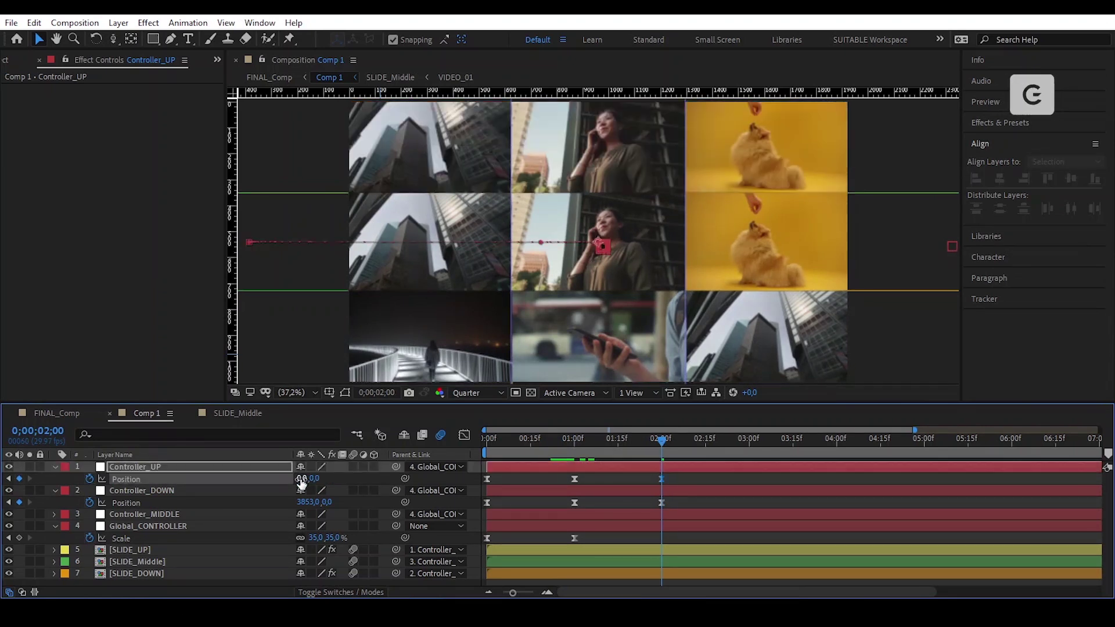
pyautogui.click(307, 502)
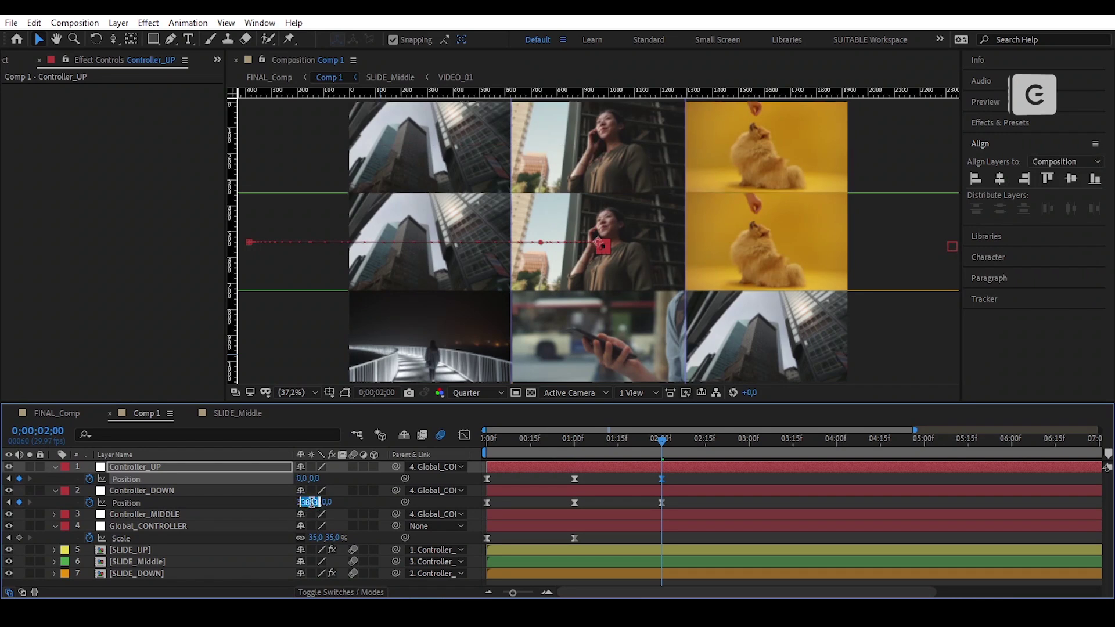
pyautogui.write('0')
pyautogui.press('Return')
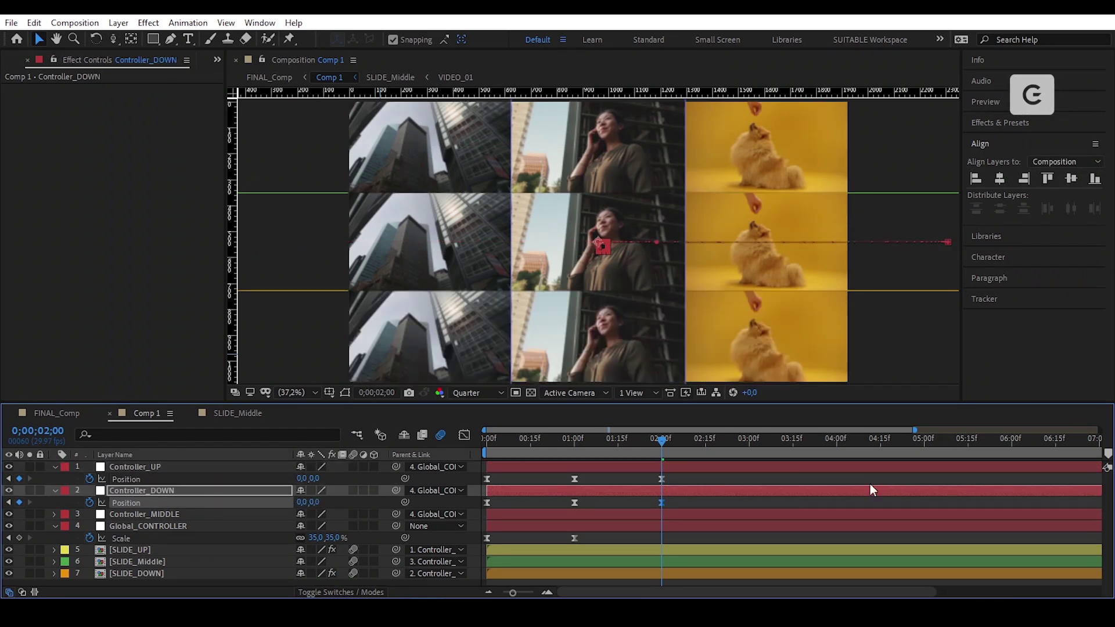
# Step: Reshape the second slide's Position ease on Controller_UP and Controller_DOWN so the speed peaks around 0;00;01;14, and scrub through it
pyautogui.moveTo(676, 476); pyautogui.dragTo(645, 508)
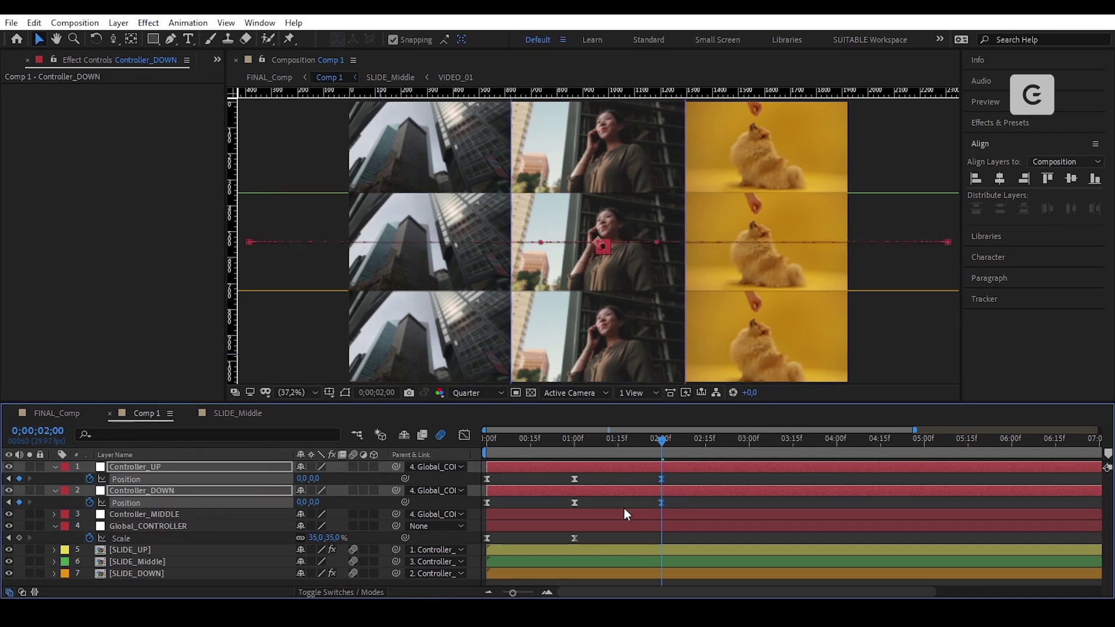
pyautogui.click(464, 436)
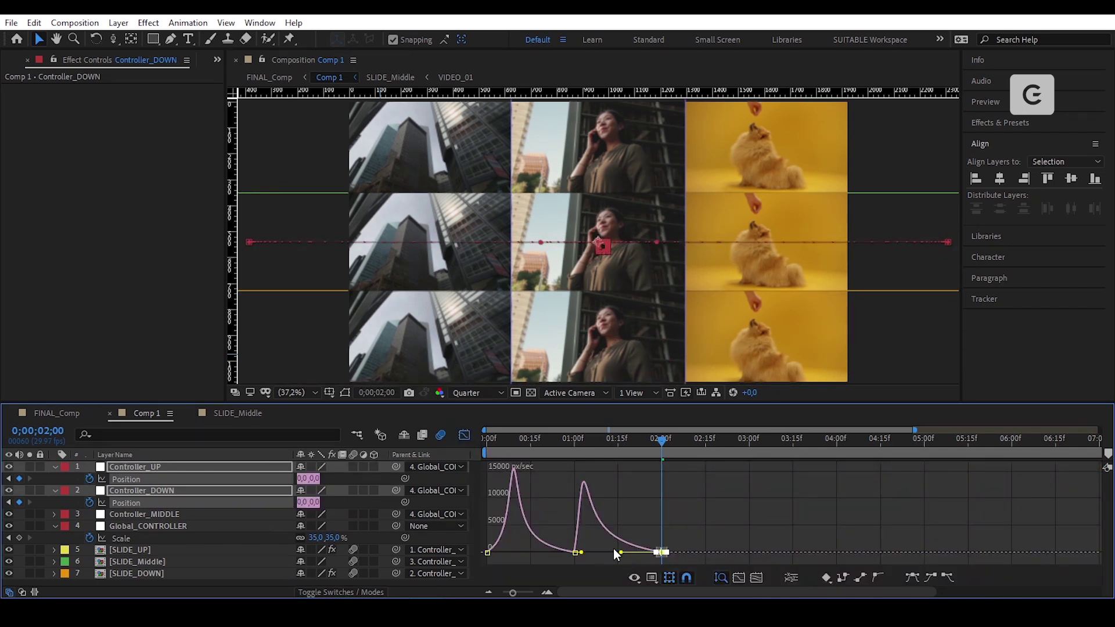
pyautogui.scroll(2, 590, 542)
pyautogui.moveTo(579, 535); pyautogui.dragTo(658, 552)
pyautogui.click(733, 553)
pyautogui.scroll(-2, 638, 525)
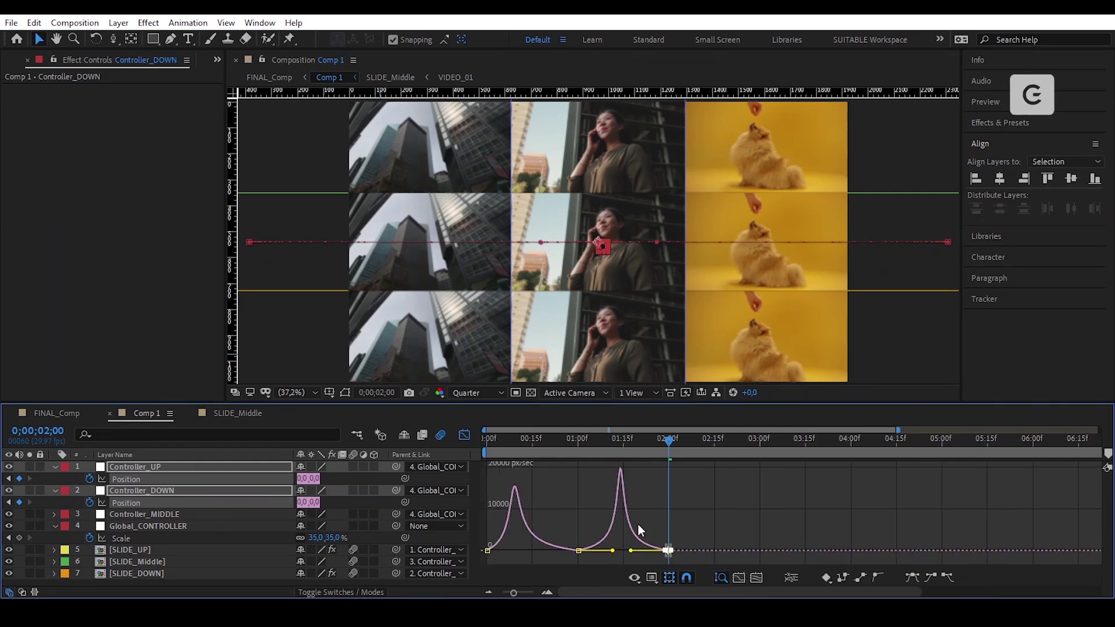
pyautogui.click(464, 433)
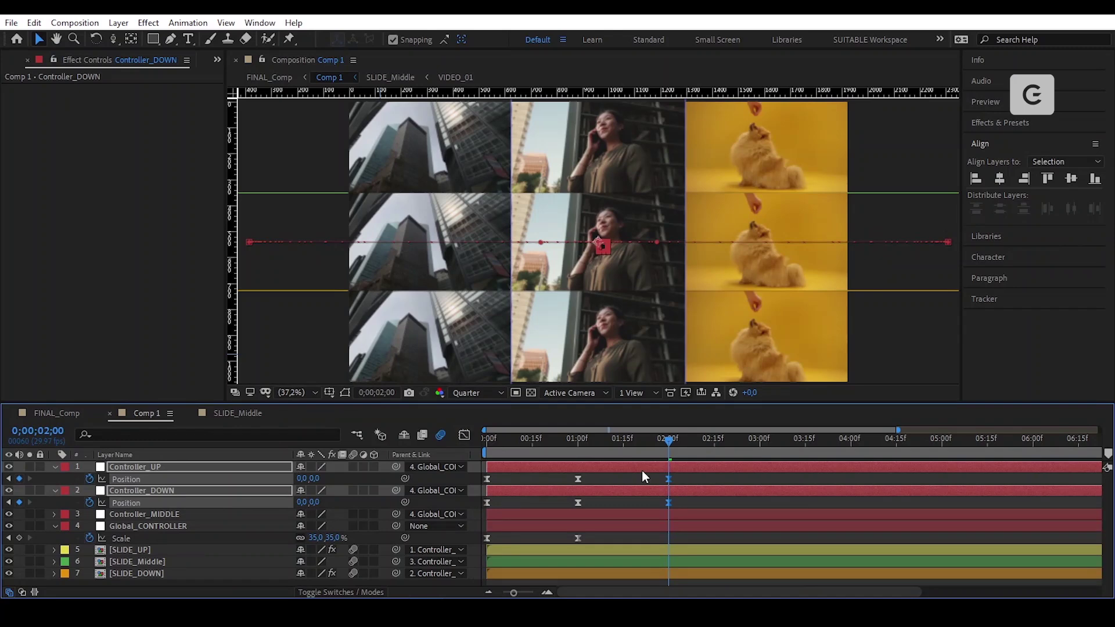
pyautogui.click(704, 507)
pyautogui.moveTo(666, 446); pyautogui.dragTo(668, 507)
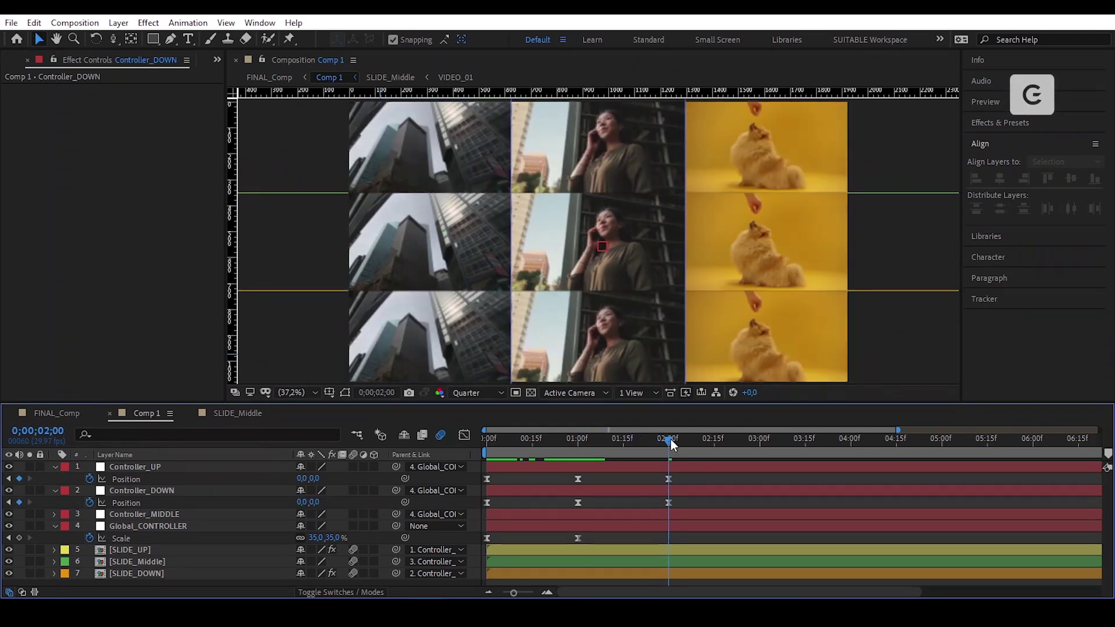
# Step: Reveal Controller_MIDDLE's Position and add keyframes for it at 0;00;01;00 and 0;00;02;00
pyautogui.moveTo(671, 444); pyautogui.dragTo(573, 468)
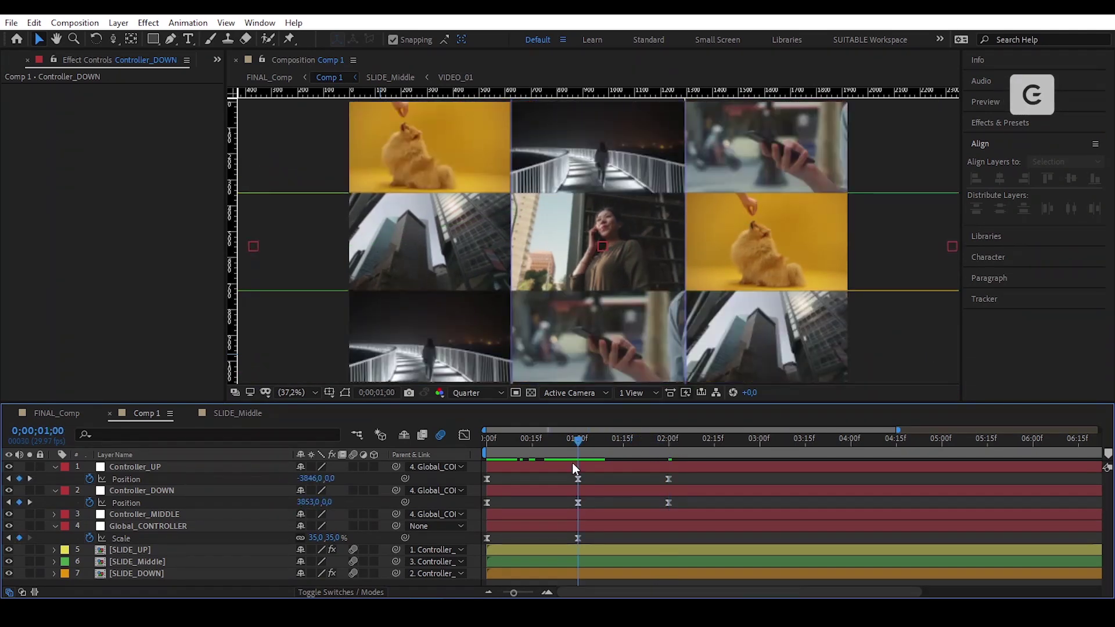
pyautogui.click(217, 515)
pyautogui.press('p')
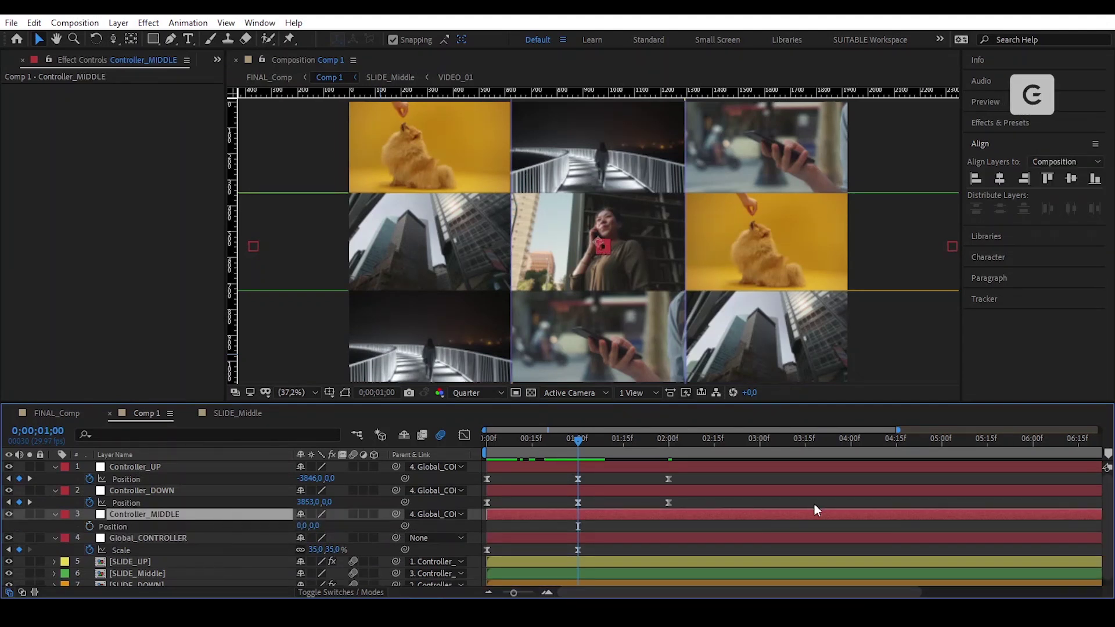
pyautogui.click(602, 525)
pyautogui.moveTo(576, 444); pyautogui.dragTo(577, 488)
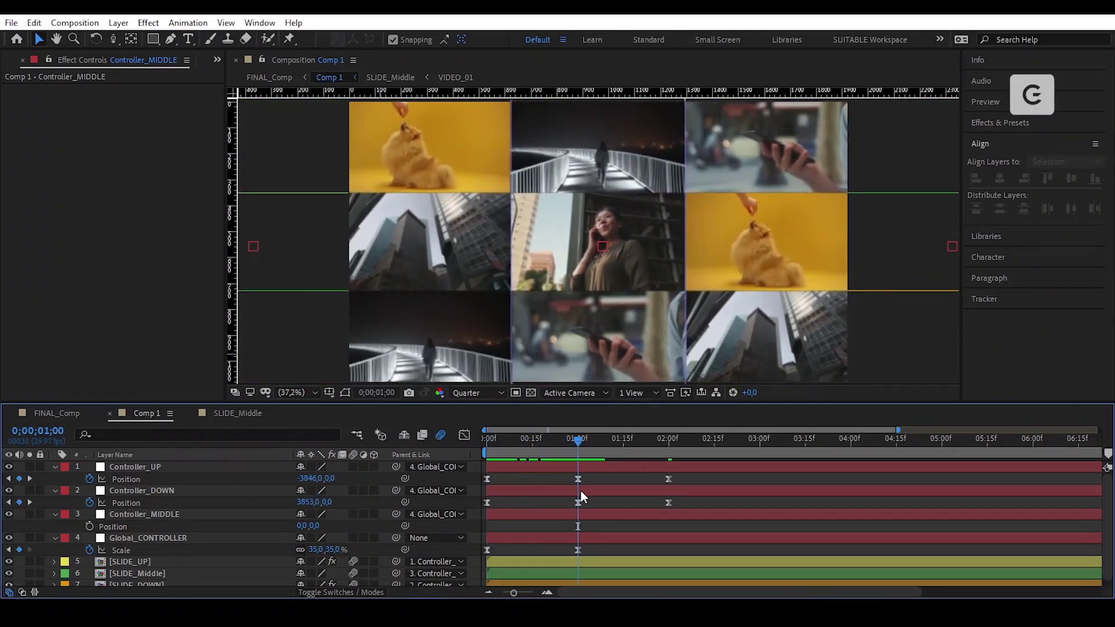
pyautogui.click(89, 527)
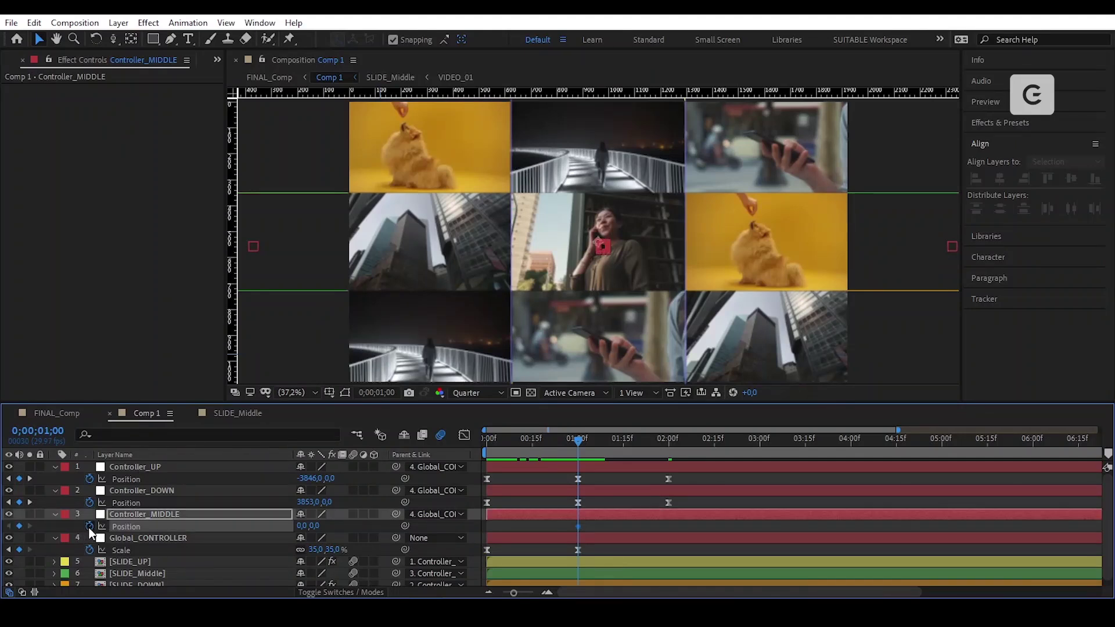
pyautogui.click(665, 442)
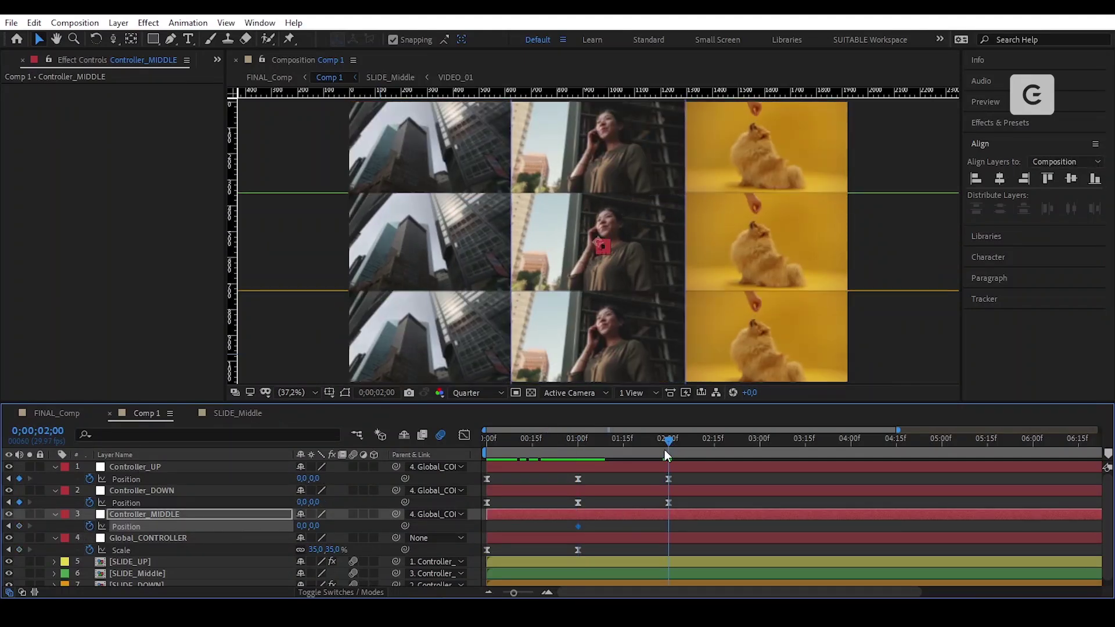
pyautogui.click(19, 526)
# Step: Scrub between the two Controller_MIDDLE keyframes and set its X Position to 3862 at 0;00;02;00
pyautogui.moveTo(634, 447); pyautogui.dragTo(580, 456)
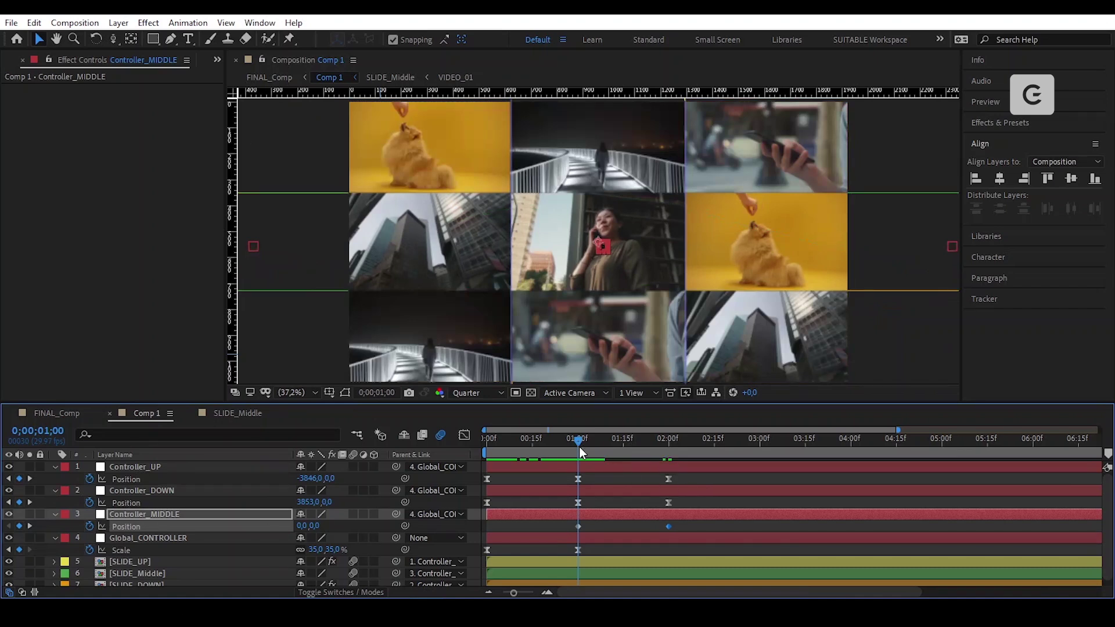
pyautogui.moveTo(579, 445); pyautogui.dragTo(663, 464)
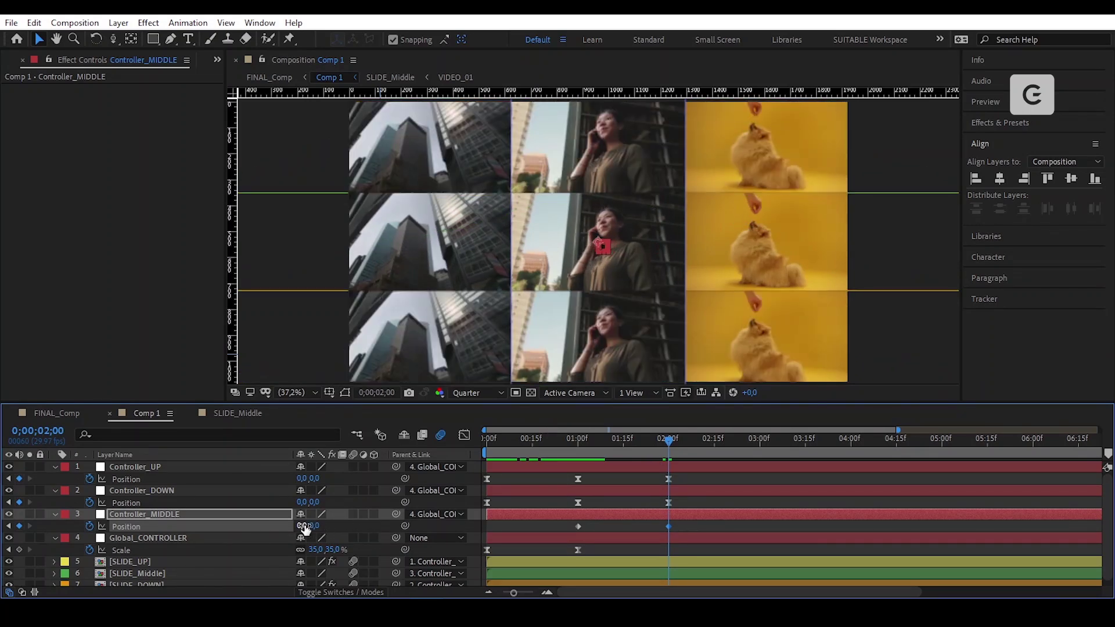
pyautogui.moveTo(301, 526); pyautogui.dragTo(628, 562)
# Step: Apply Easy Ease to both Position keyframes of Controller_MIDDLE
pyautogui.moveTo(685, 523); pyautogui.dragTo(564, 532)
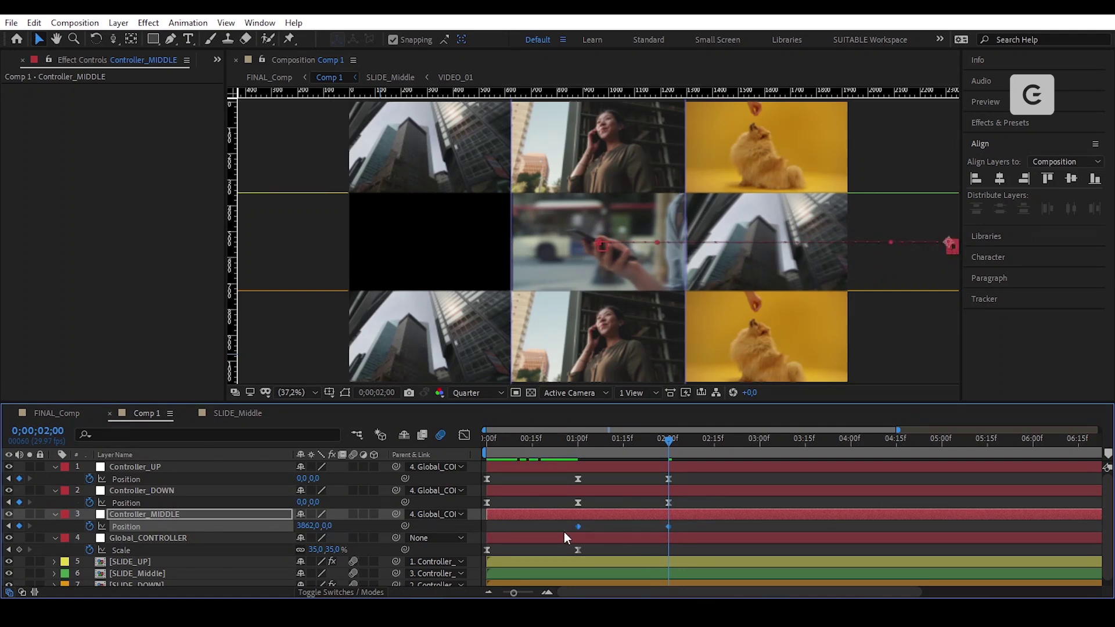
pyautogui.rightClick(579, 527)
pyautogui.moveTo(661, 517)
pyautogui.click(832, 425)
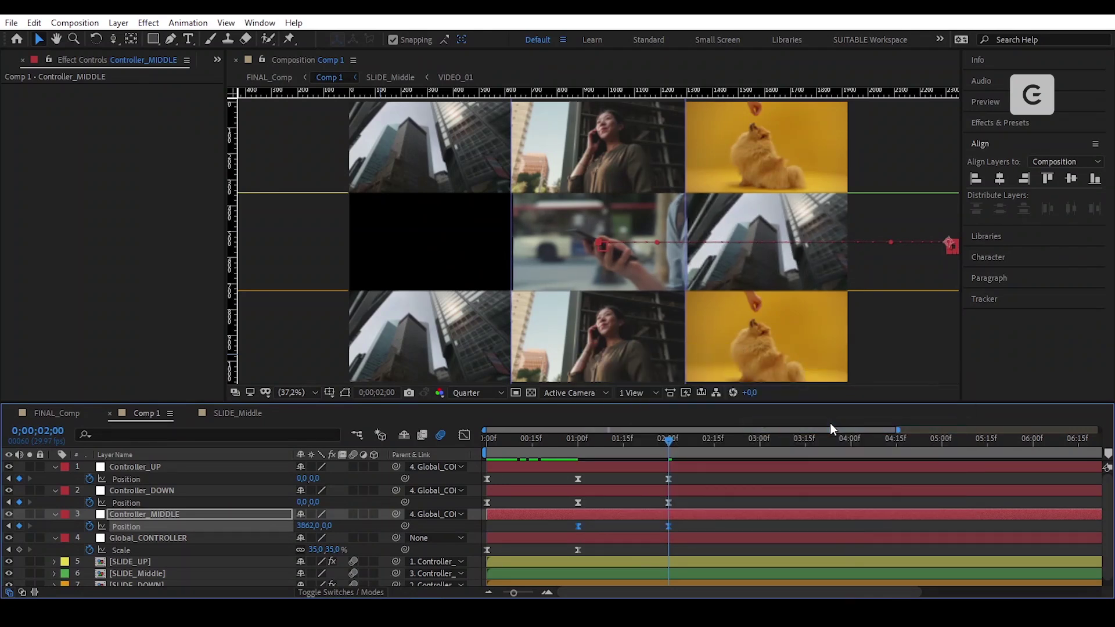
# Step: Paste the copied Motion Tile effect onto the SLIDE_Middle layer
pyautogui.scroll(-1, 724, 532)
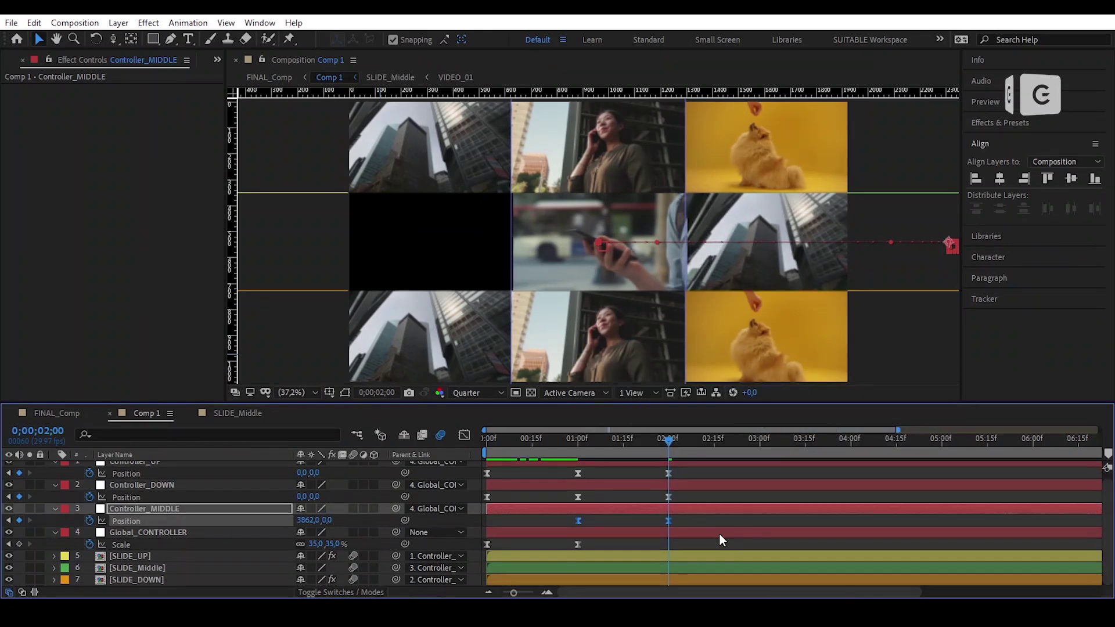
pyautogui.click(710, 569)
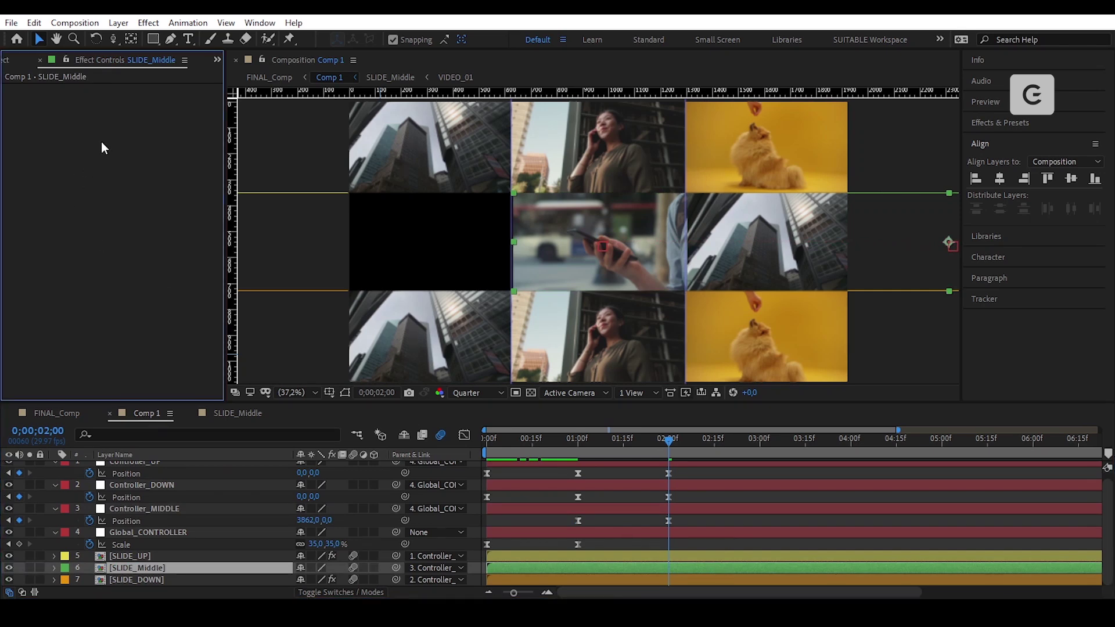
pyautogui.click(37, 24)
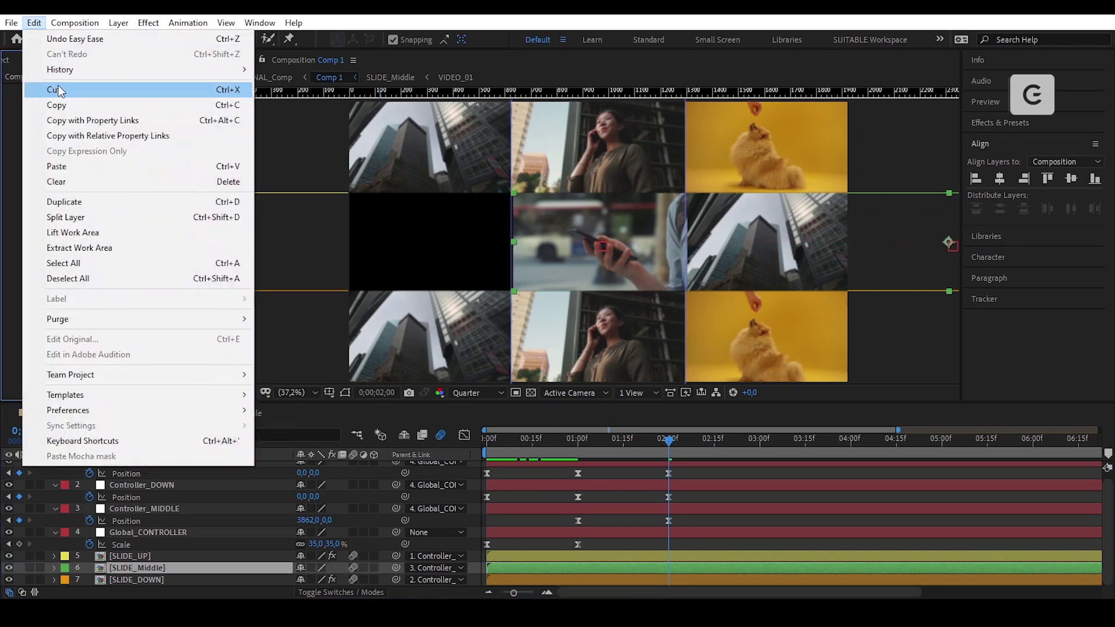
pyautogui.click(83, 168)
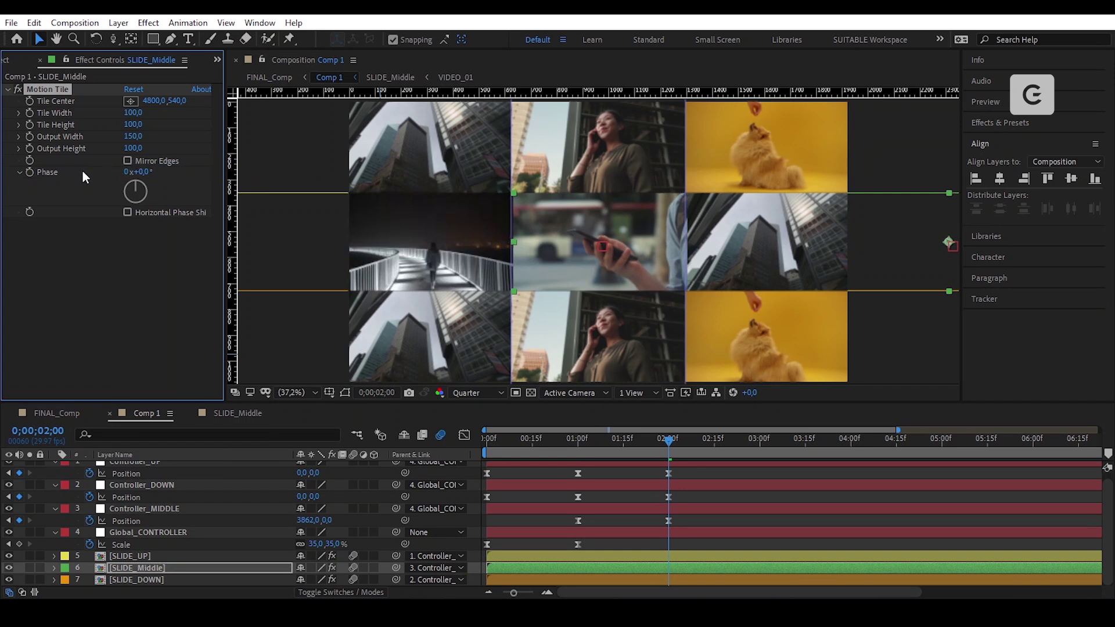
# Step: Lengthen Controller_MIDDLE's Position eases in the Graph Editor so the speed peaks around 0;00;01;11, and scrub through the middle slide
pyautogui.moveTo(689, 519); pyautogui.dragTo(654, 527)
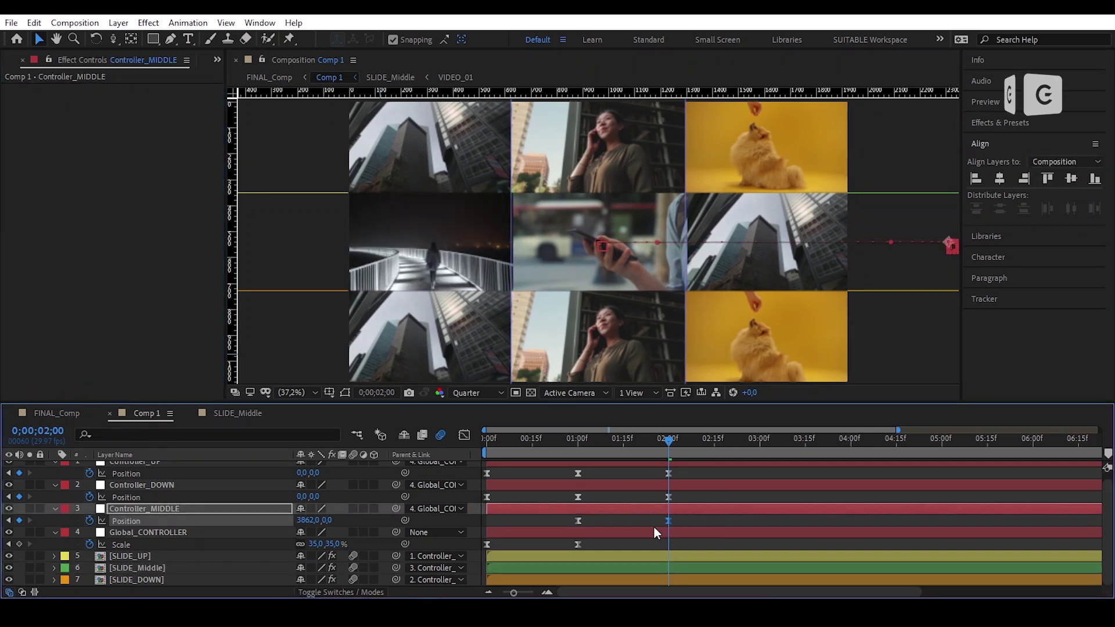
pyautogui.click(465, 435)
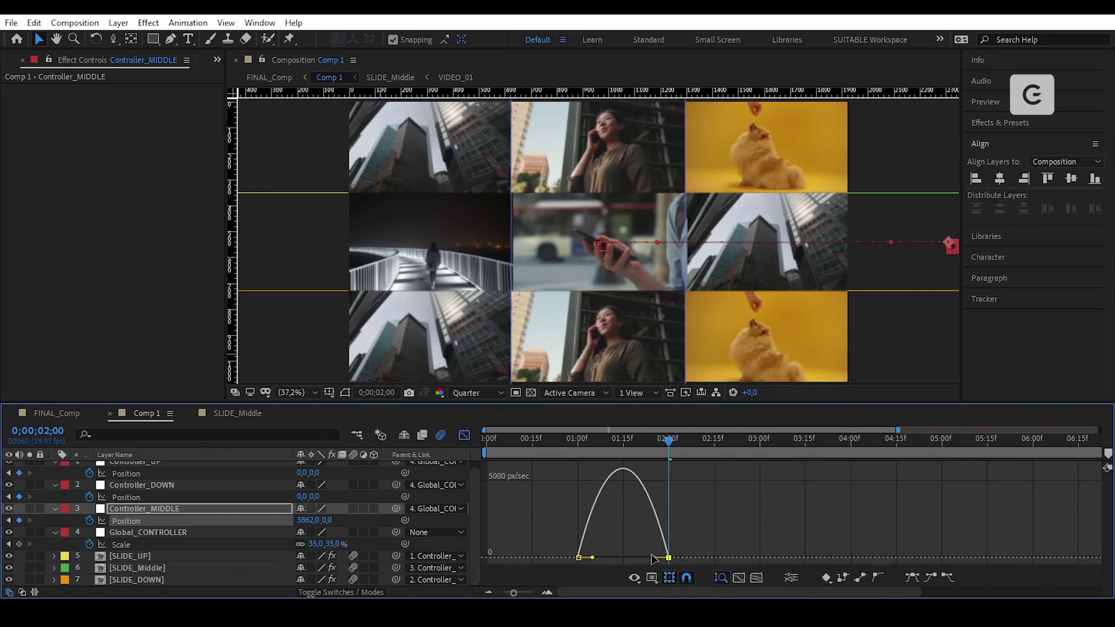
pyautogui.moveTo(654, 559); pyautogui.dragTo(605, 558)
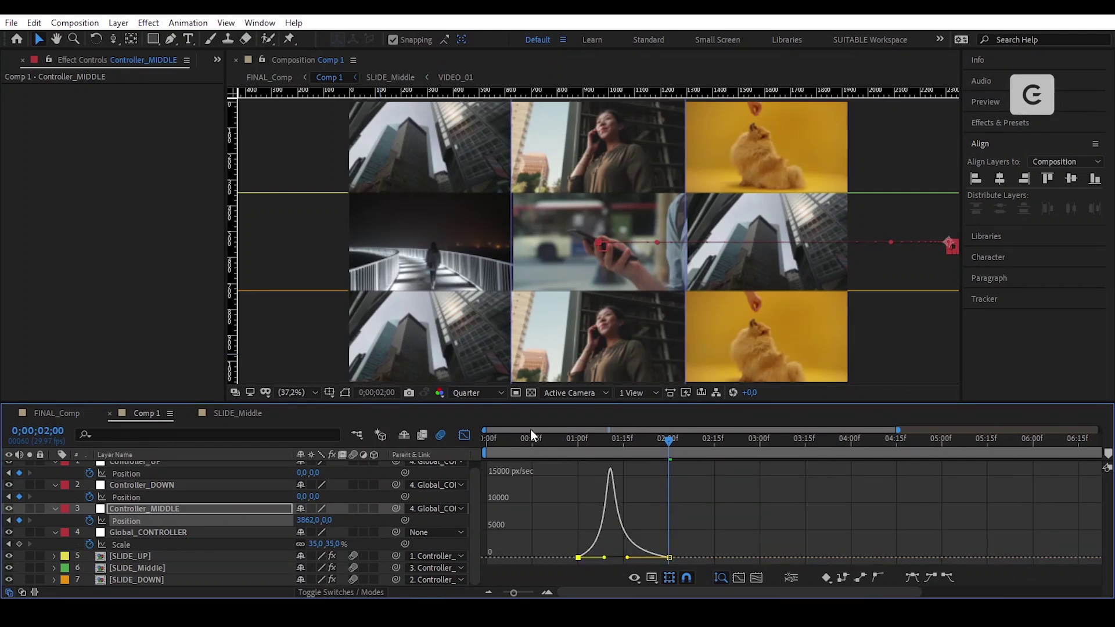
pyautogui.click(464, 435)
pyautogui.click(658, 443)
pyautogui.moveTo(658, 445); pyautogui.dragTo(640, 504)
pyautogui.moveTo(643, 444); pyautogui.dragTo(579, 460)
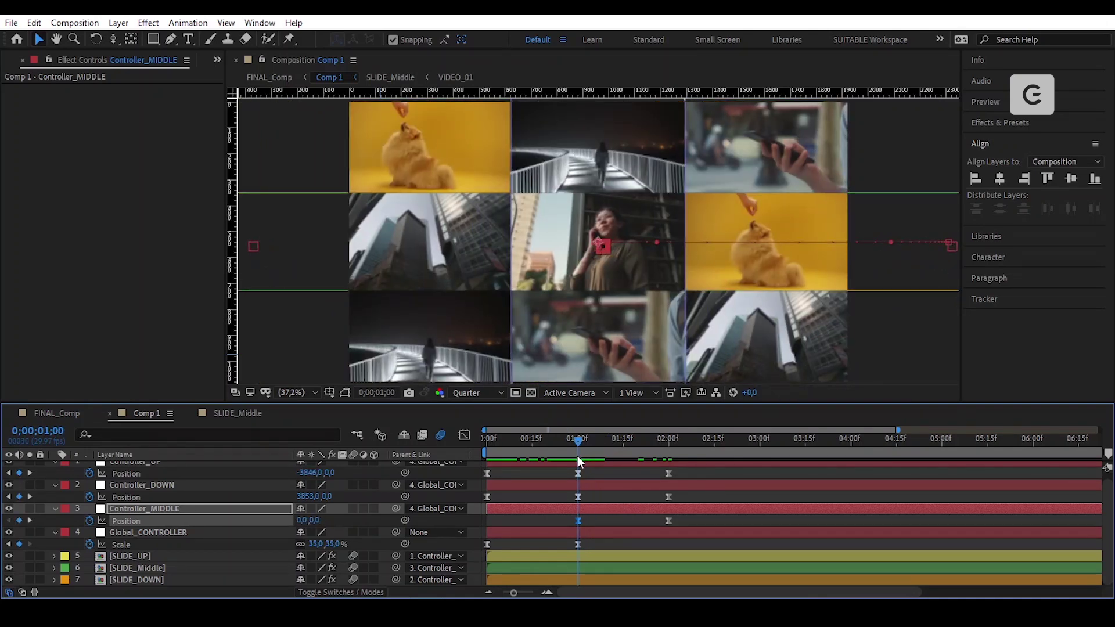
# Step: Move Controller_MIDDLE's first Position keyframe to 0;00;00;27
pyautogui.press('pageup')
pyautogui.press('pageup')
pyautogui.press('pageup')
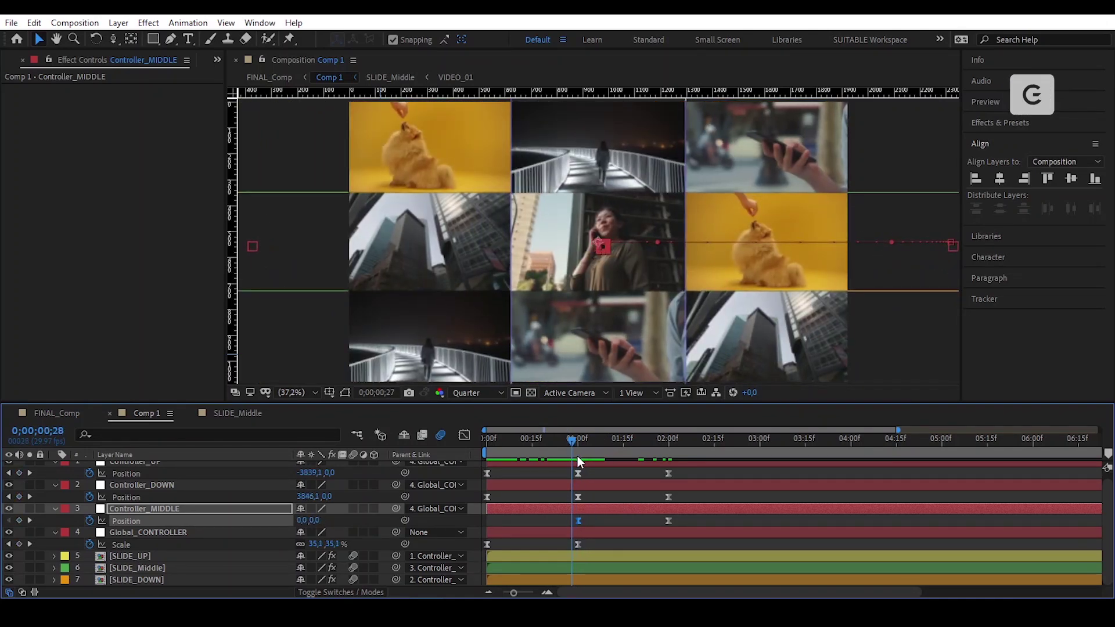
pyautogui.moveTo(580, 521); pyautogui.dragTo(569, 521)
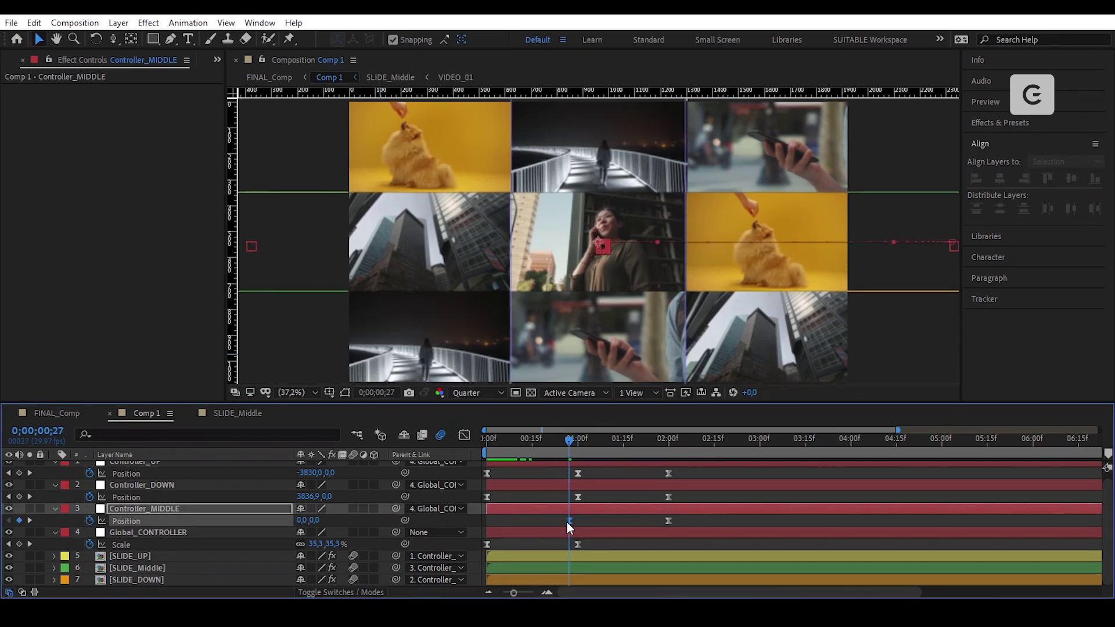
# Step: Move Controller_MIDDLE's first Position keyframe to 0;00;00;28
pyautogui.moveTo(567, 437); pyautogui.dragTo(584, 494)
pyautogui.press('j')
pyautogui.press('=')
pyautogui.press('=')
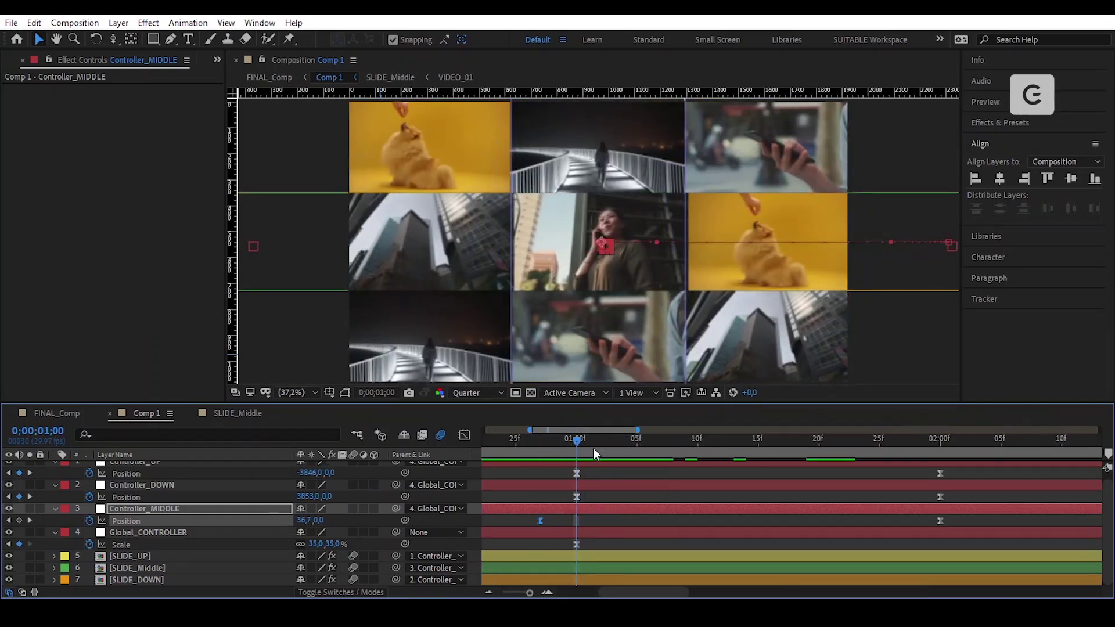
pyautogui.click(557, 442)
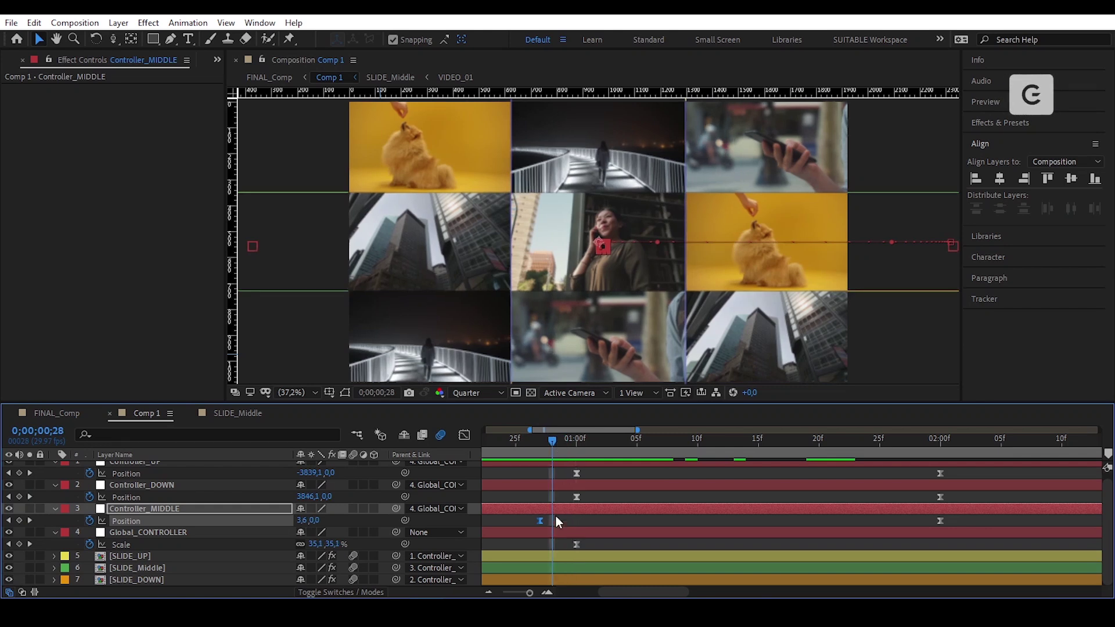
pyautogui.moveTo(546, 521); pyautogui.dragTo(550, 523)
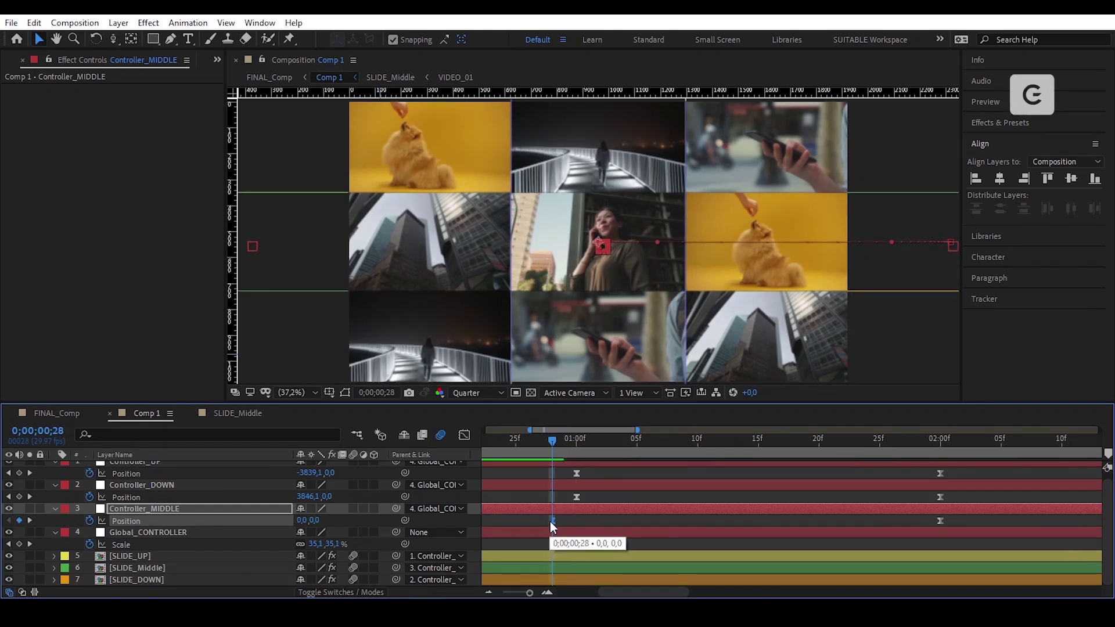
pyautogui.press('-')
pyautogui.press('-')
pyautogui.press('-')
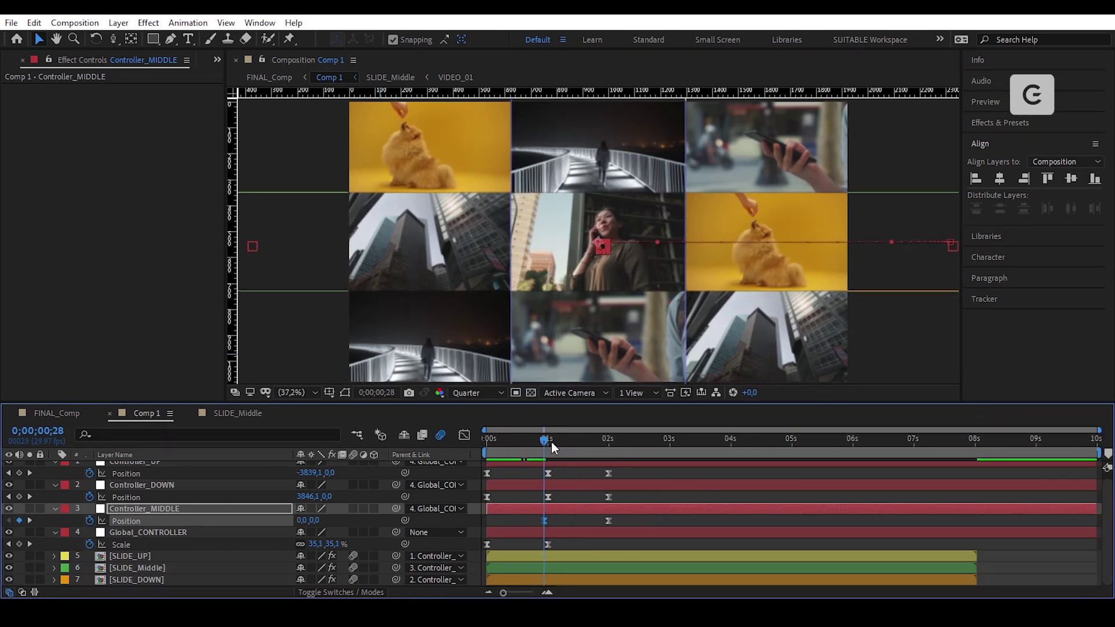
# Step: Lengthen the outgoing Position ease of the keyframes around 0;00;01;00 to about 82% influence in the Graph Editor so the row controllers' speed peaks align
pyautogui.moveTo(546, 444)
pyautogui.mouseDown()
pyautogui.moveTo(564, 447)
pyautogui.moveTo(548, 449)
pyautogui.mouseUp()
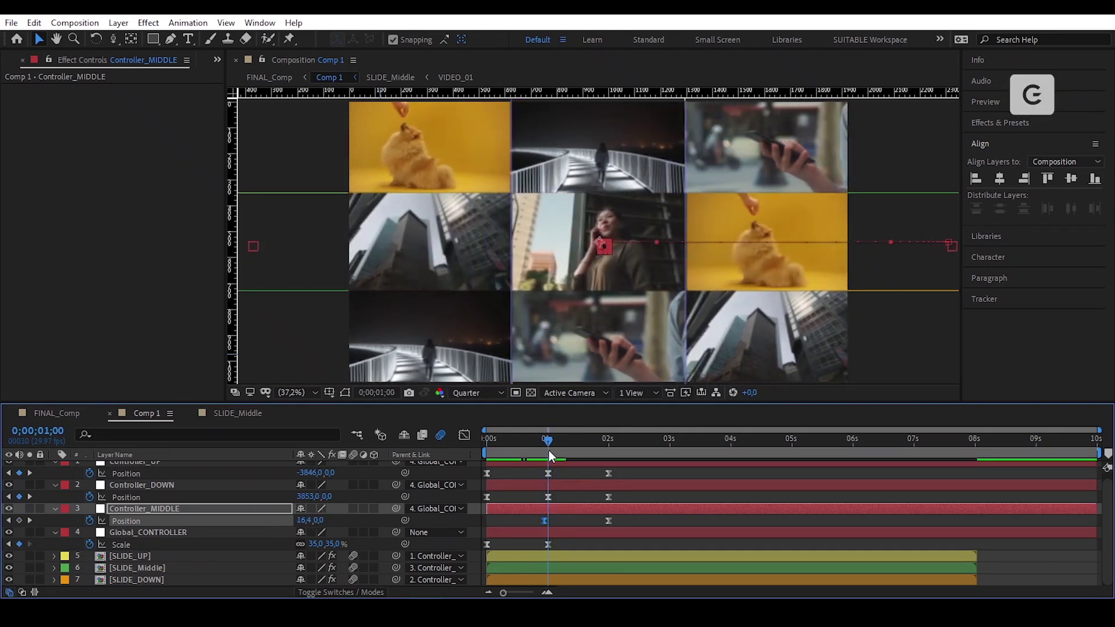
pyautogui.click(622, 475)
pyautogui.moveTo(628, 472); pyautogui.dragTo(602, 530)
pyautogui.click(464, 435)
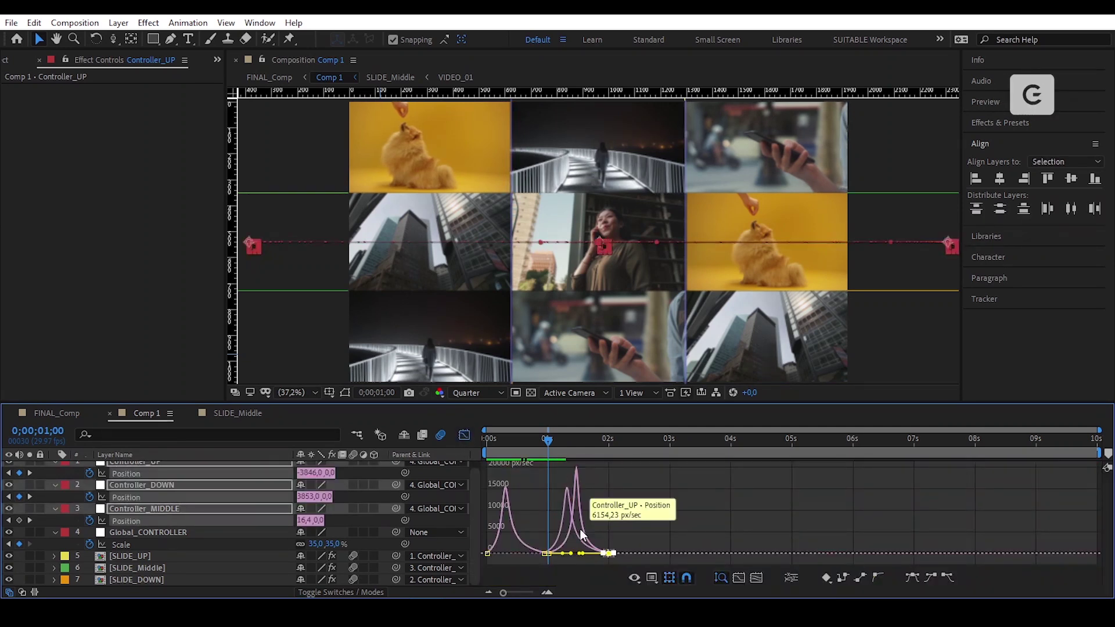
pyautogui.press('=')
pyautogui.moveTo(550, 558)
pyautogui.mouseDown()
pyautogui.moveTo(591, 559)
pyautogui.moveTo(570, 552)
pyautogui.mouseUp()
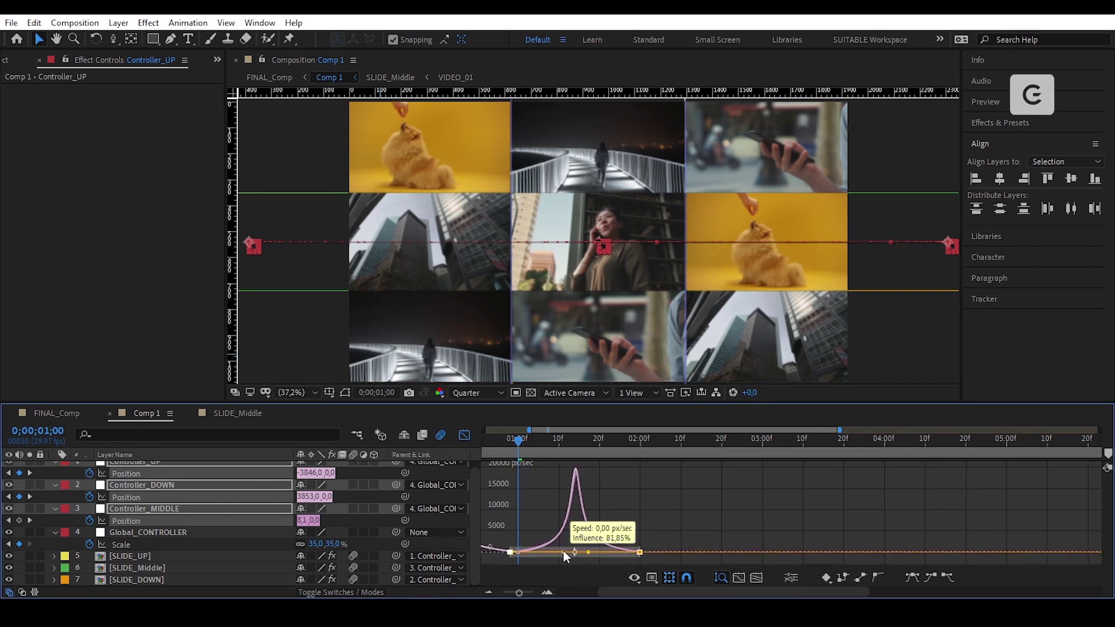
pyautogui.click(646, 526)
pyautogui.click(464, 435)
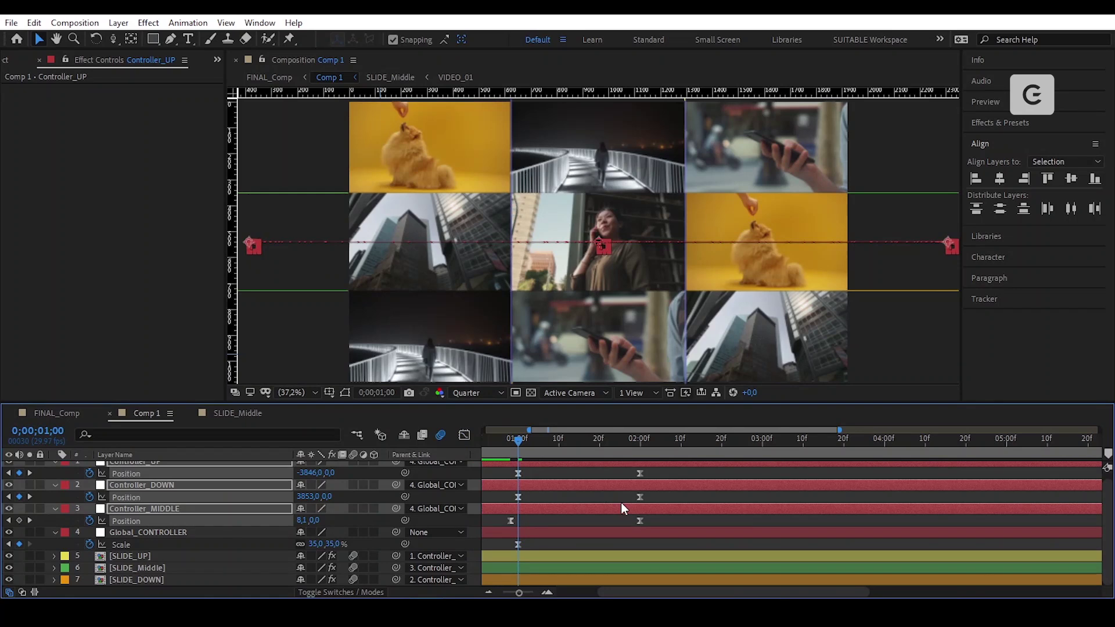
# Step: Add a Scale keyframe on Global_CONTROLLER at 0;00;02;00, and another at 0;00;03;00 set to 100%
pyautogui.press(';')
pyautogui.moveTo(552, 440); pyautogui.dragTo(614, 459)
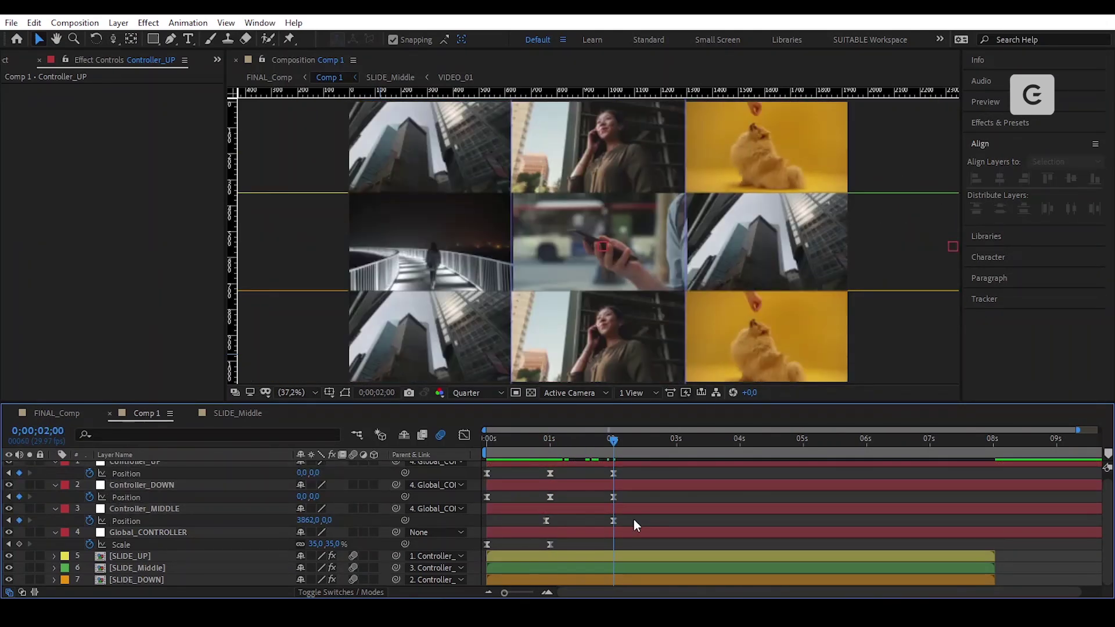
pyautogui.click(20, 545)
pyautogui.moveTo(620, 441); pyautogui.dragTo(676, 458)
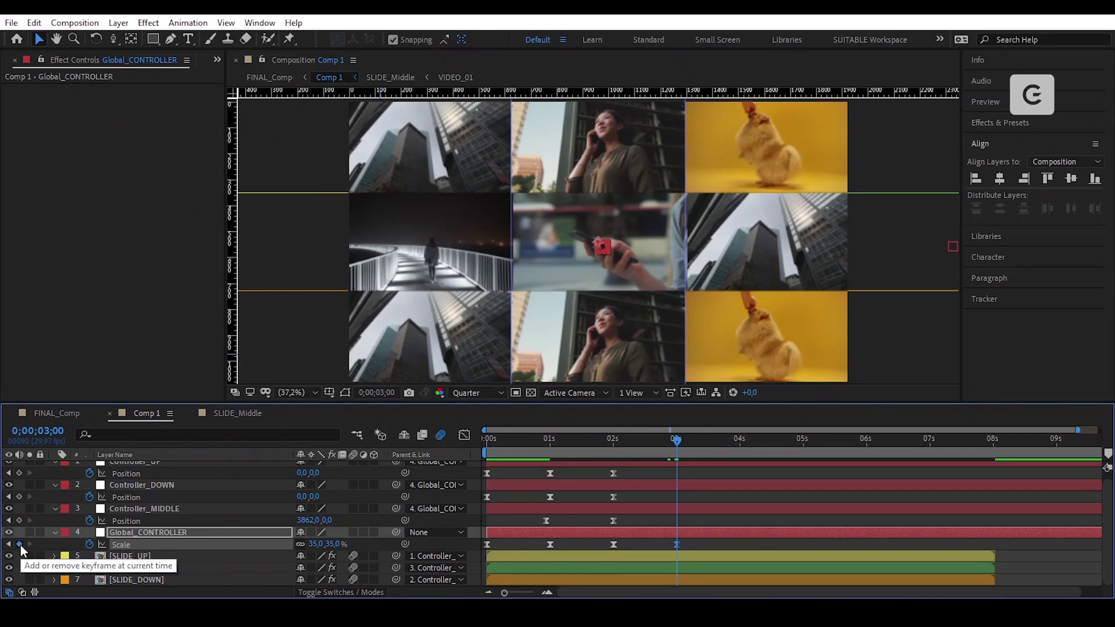
pyautogui.click(316, 544)
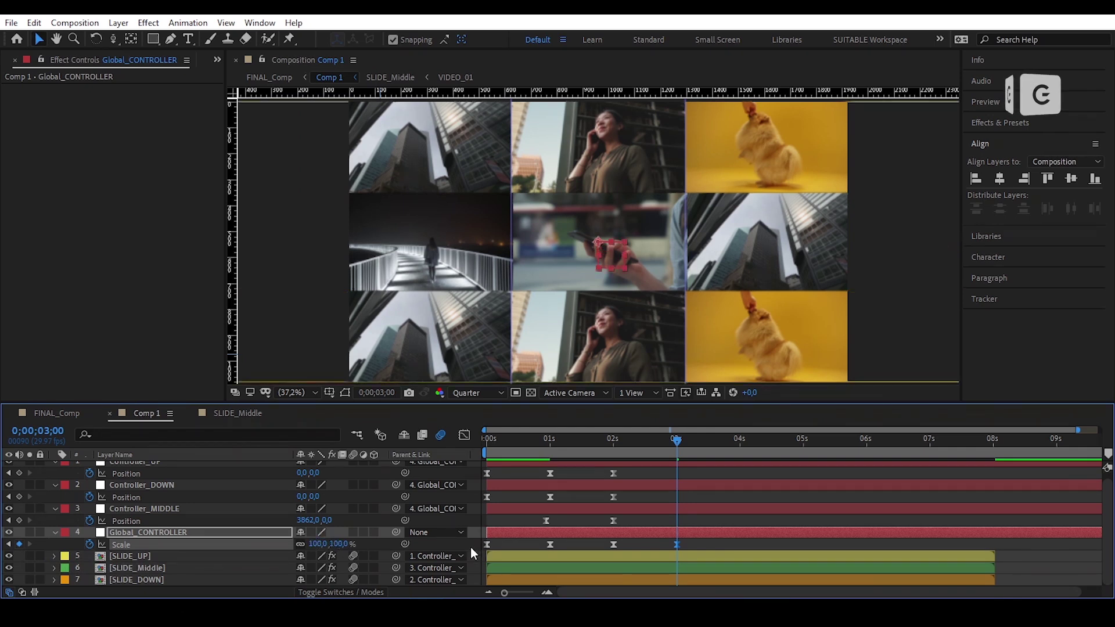
pyautogui.press('Return')
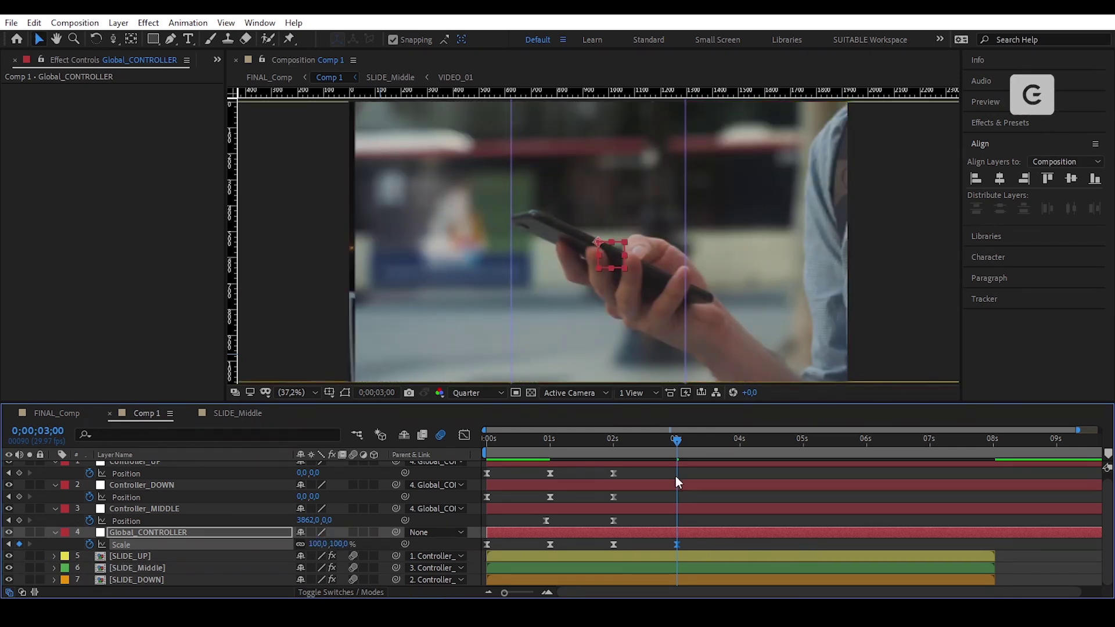
# Step: At 0;00;02;00, set Controller_MIDDLE's Position X to 3841 so the phone clip is centred between the guides
pyautogui.moveTo(671, 442); pyautogui.dragTo(614, 461)
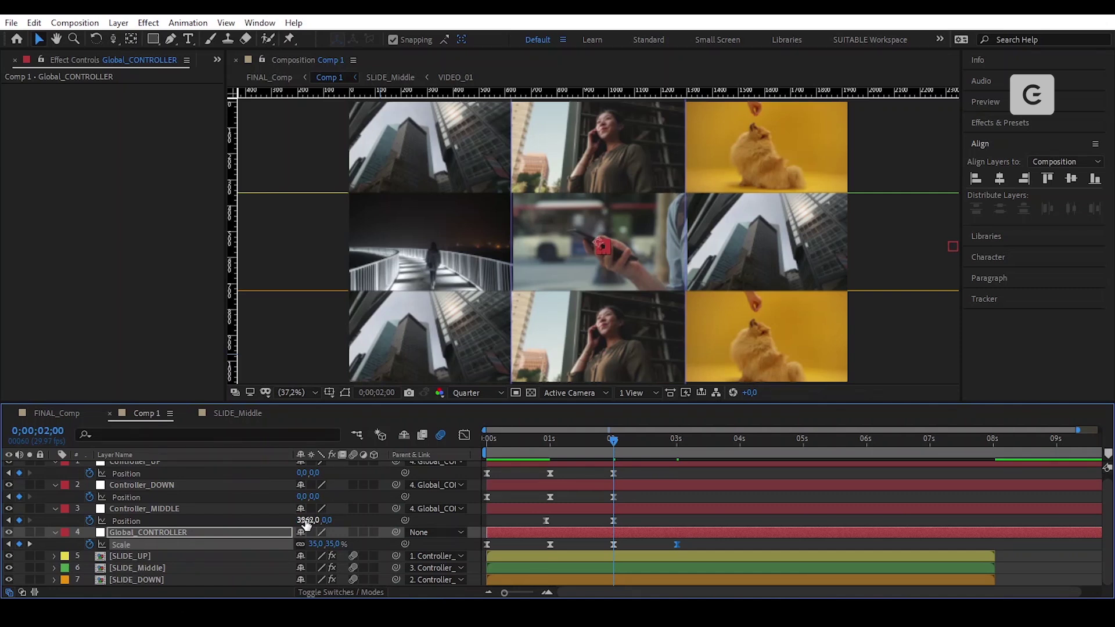
pyautogui.moveTo(305, 520); pyautogui.dragTo(302, 520)
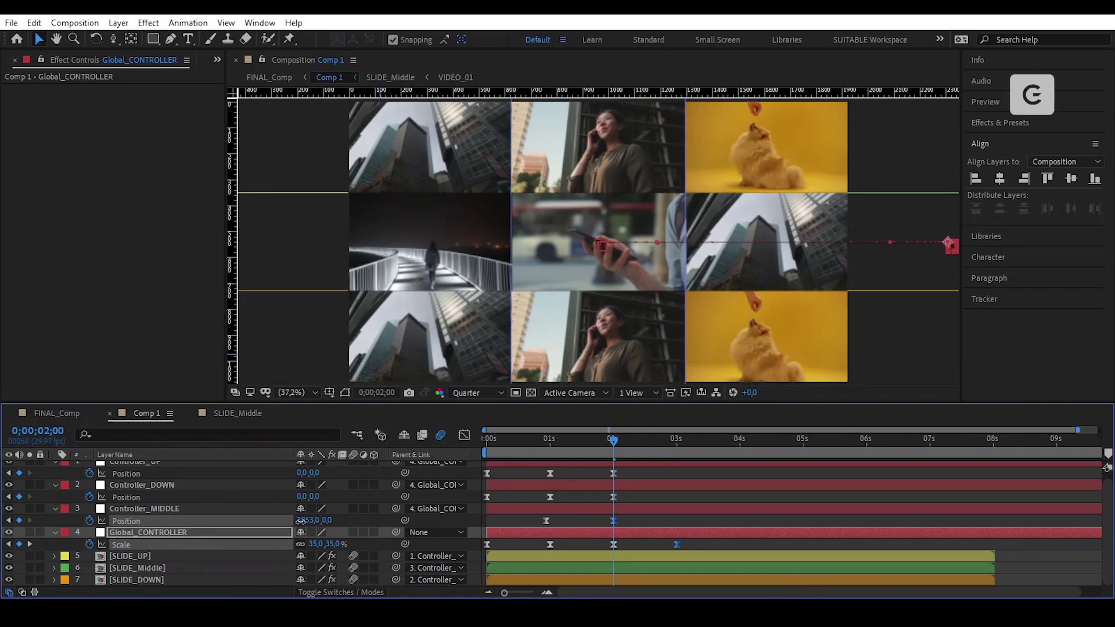
pyautogui.click(273, 509)
pyautogui.scroll(3, 632, 253)
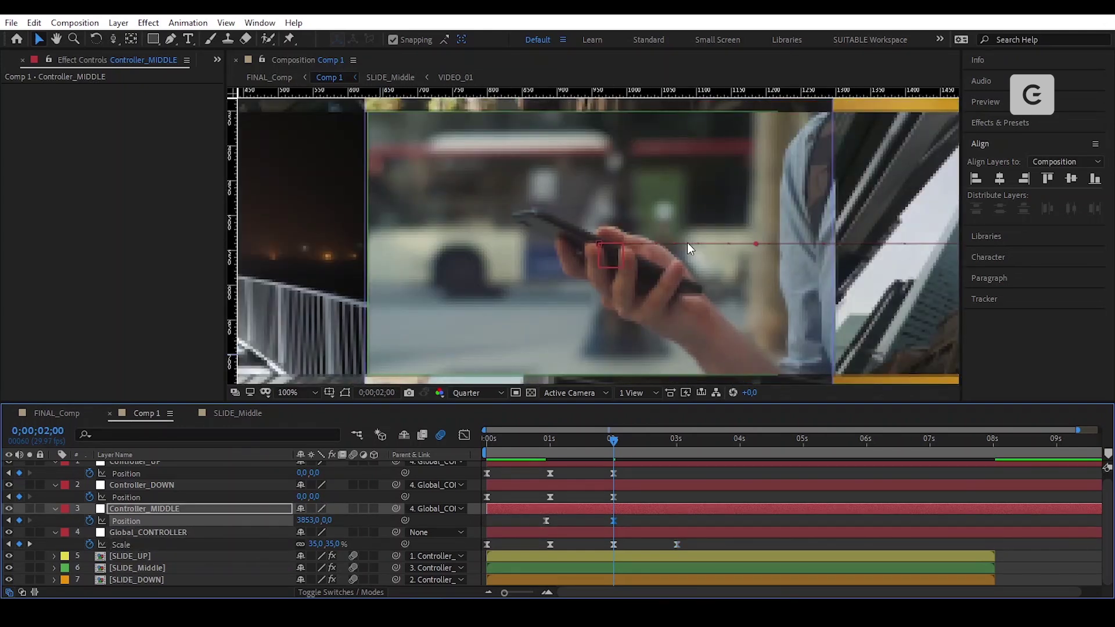
pyautogui.moveTo(302, 521); pyautogui.dragTo(293, 520)
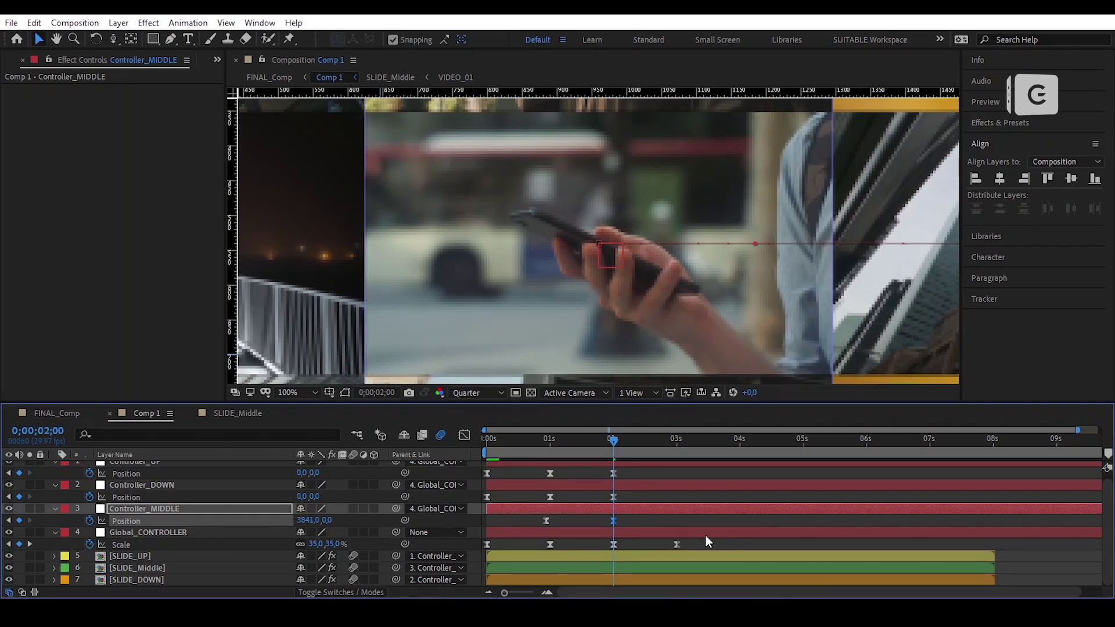
pyautogui.click(294, 392)
pyautogui.click(332, 161)
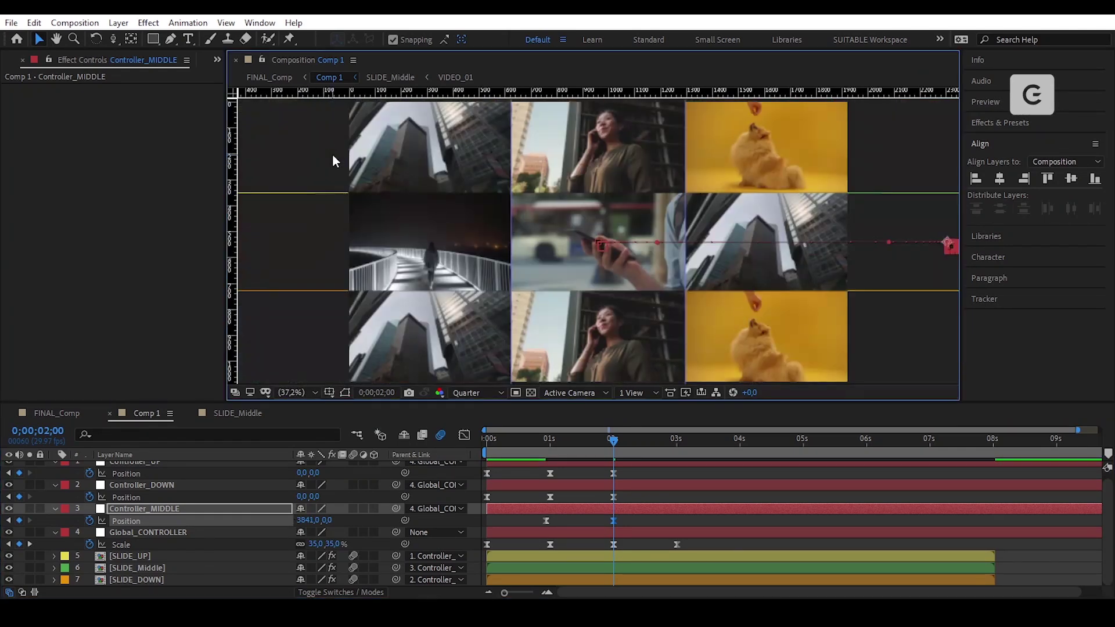
# Step: Scrub through the whole Comp 1 animation and end its work area just past the 3-second mark
pyautogui.moveTo(614, 442); pyautogui.dragTo(676, 452)
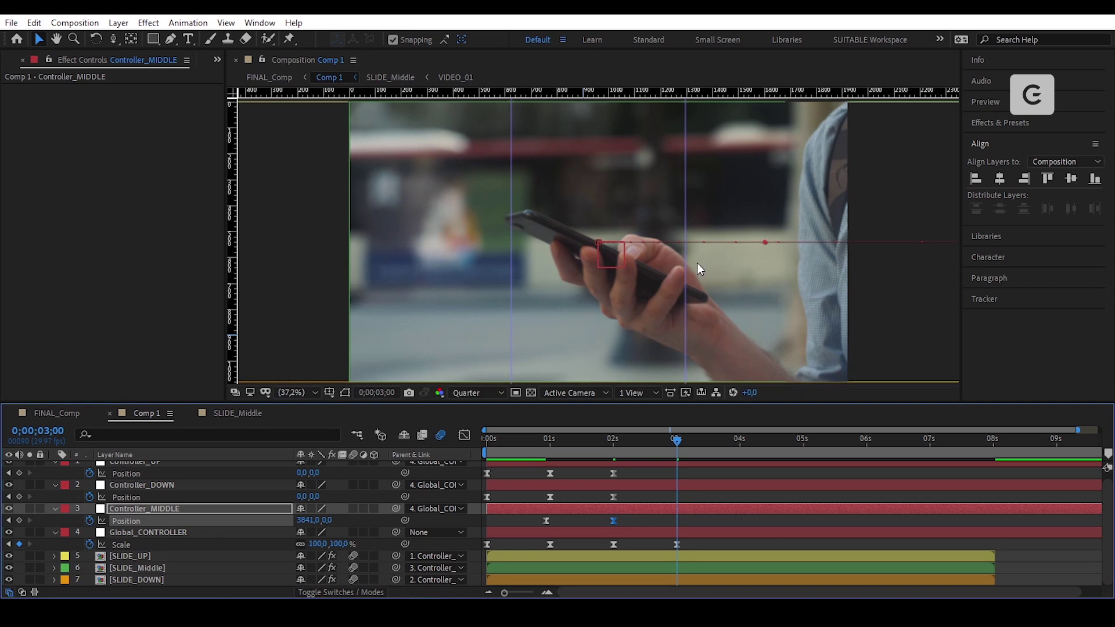
pyautogui.moveTo(673, 441); pyautogui.dragTo(476, 482)
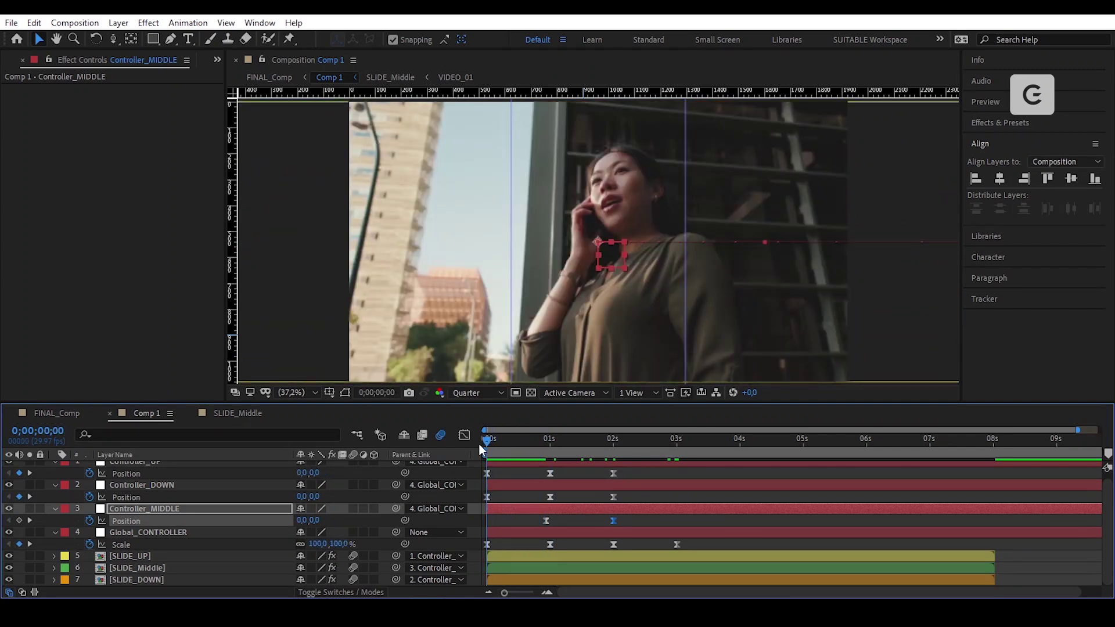
pyautogui.moveTo(487, 438); pyautogui.dragTo(688, 483)
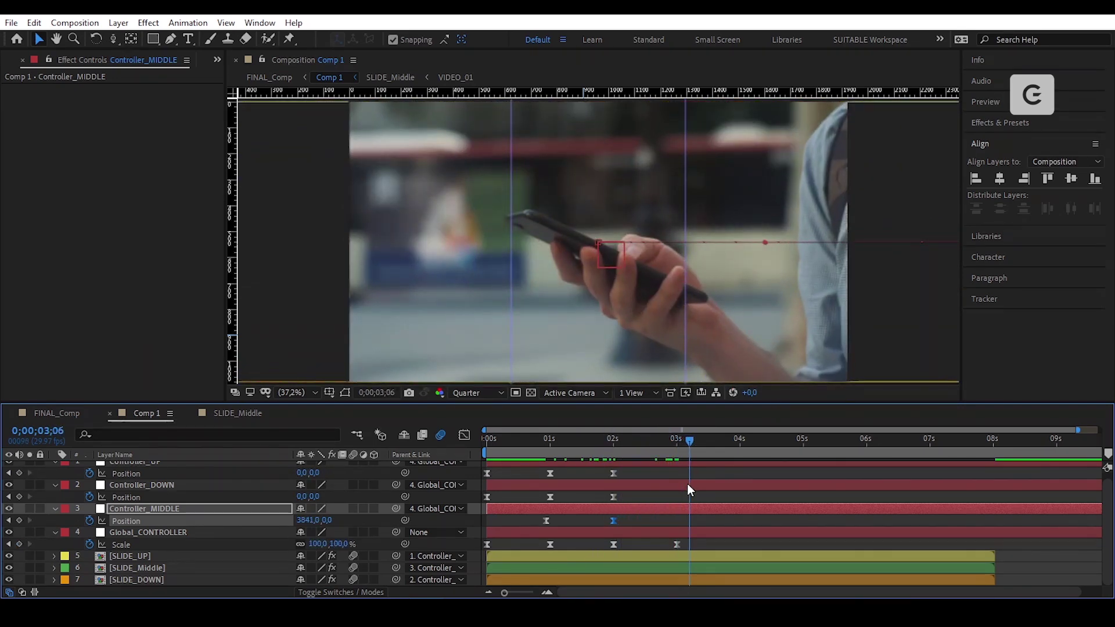
pyautogui.moveTo(686, 435); pyautogui.dragTo(675, 438)
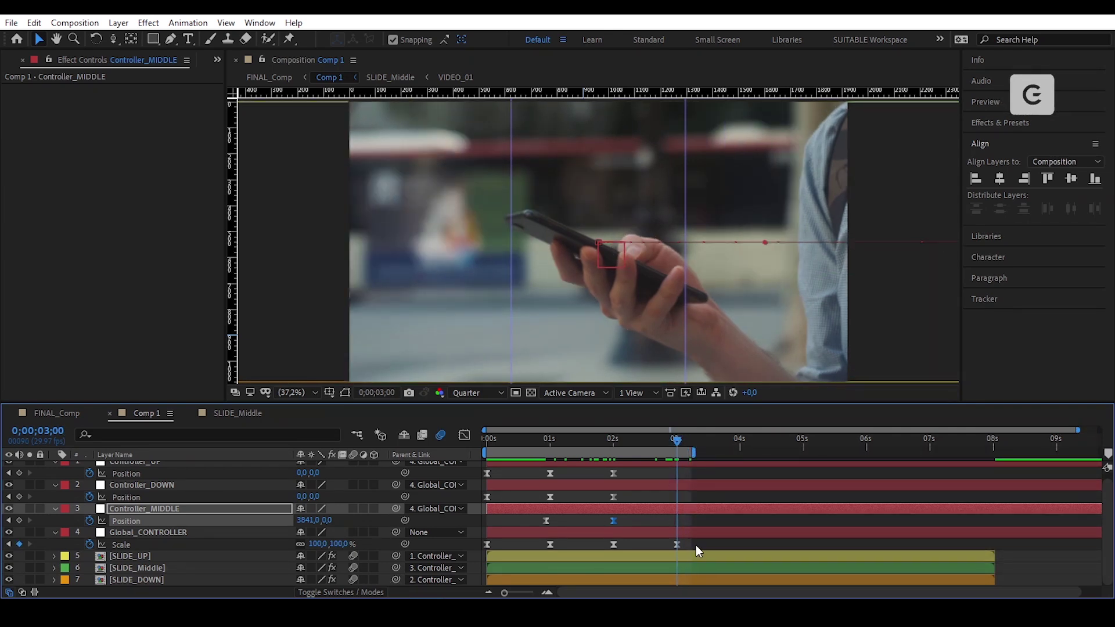
# Step: Lengthen the outgoing ease of Global_CONTROLLER's Scale keyframe at 0;00;02;00 to about 75% influence in the Graph Editor, and scrub through the zoom-in
pyautogui.click(676, 544)
pyautogui.click(468, 436)
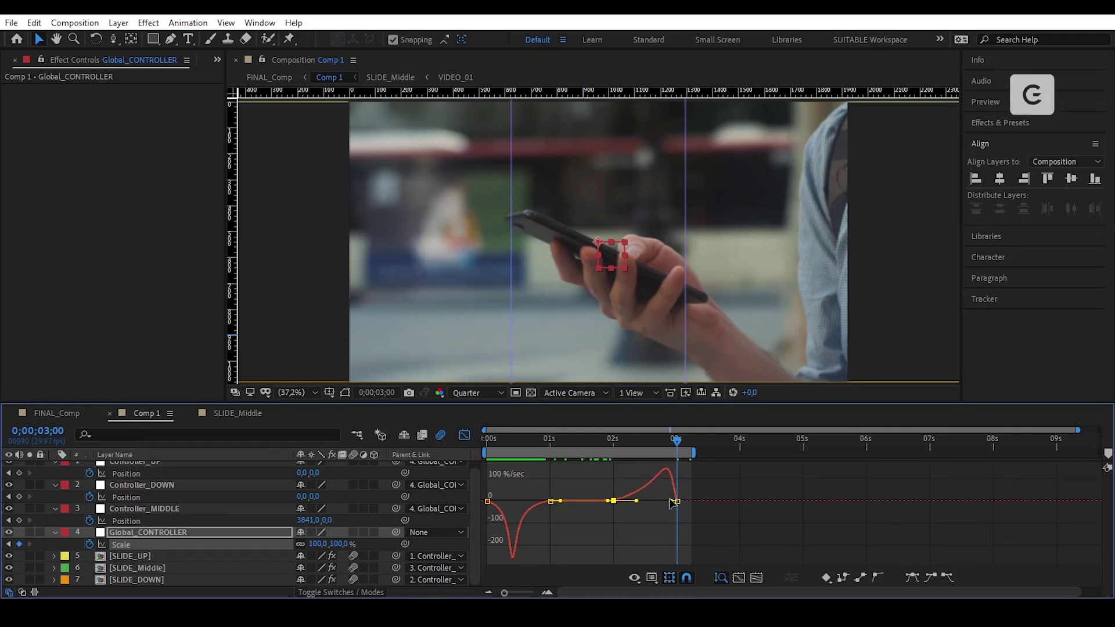
pyautogui.moveTo(636, 500)
pyautogui.mouseDown()
pyautogui.moveTo(652, 515)
pyautogui.moveTo(640, 515)
pyautogui.mouseUp()
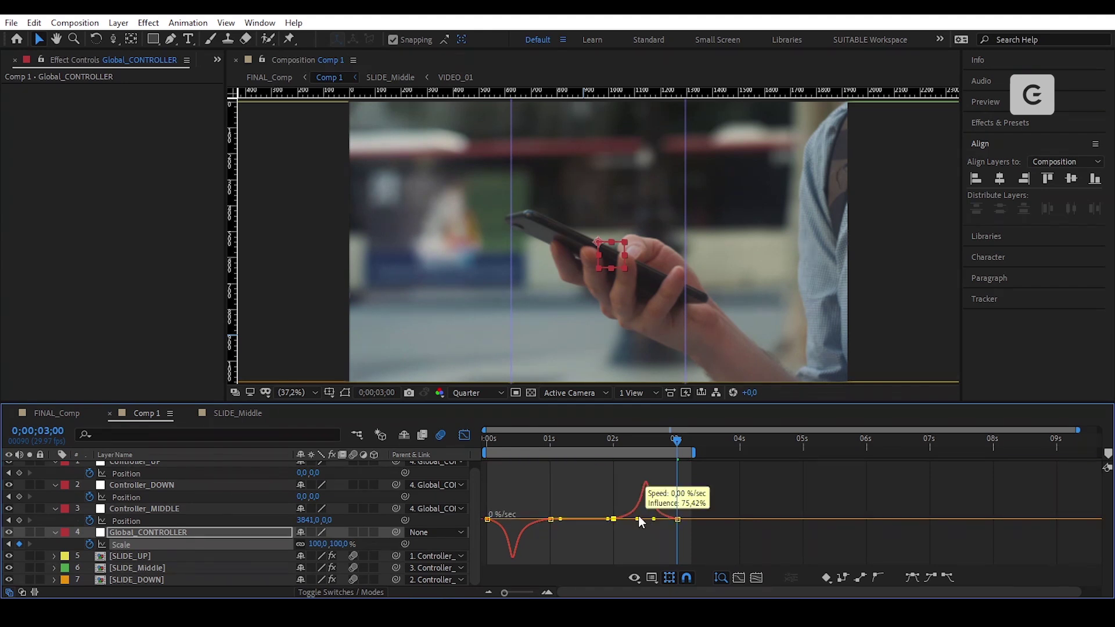
pyautogui.click(467, 435)
pyautogui.click(668, 440)
pyautogui.moveTo(658, 443); pyautogui.dragTo(679, 519)
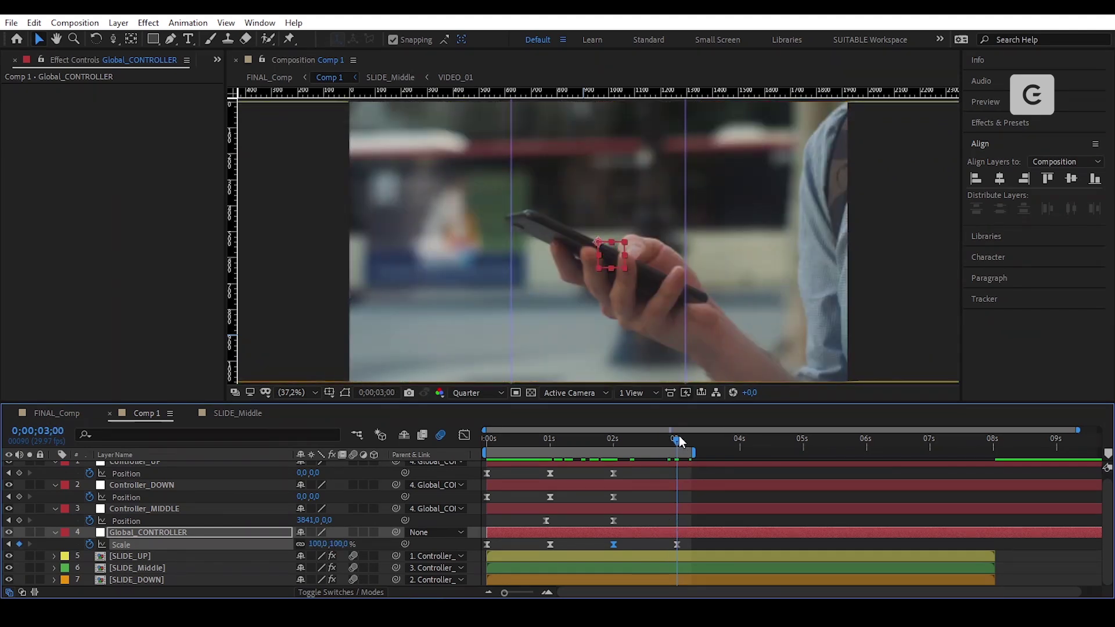
# Step: In FINAL_Comp, end the work area just past 0;00;03;01 and preview the animation from the start
pyautogui.click(68, 413)
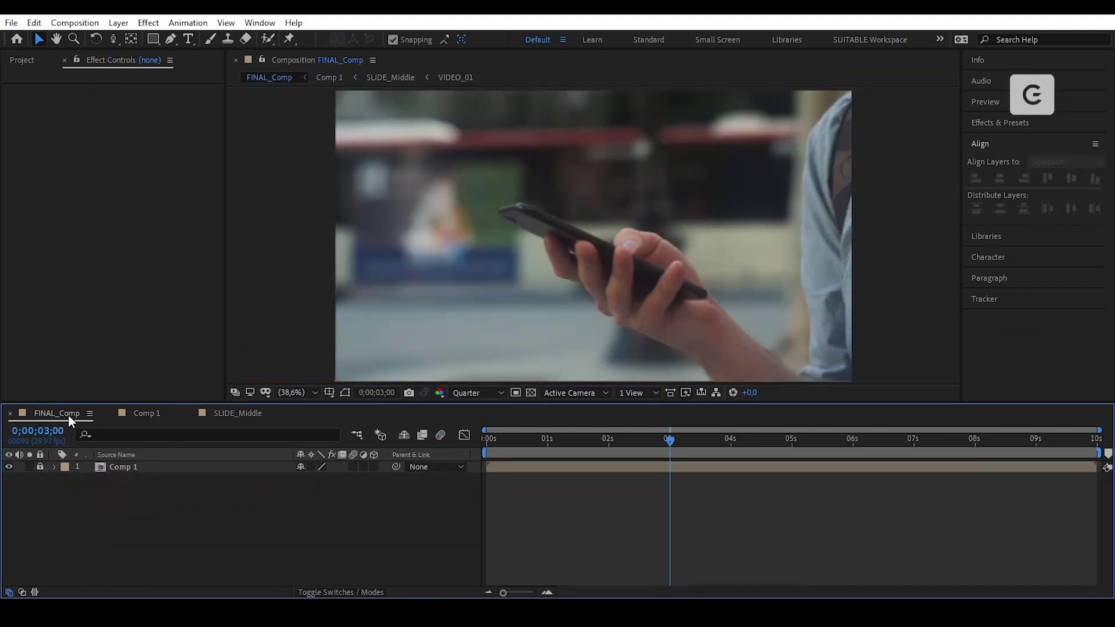
pyautogui.click(671, 442)
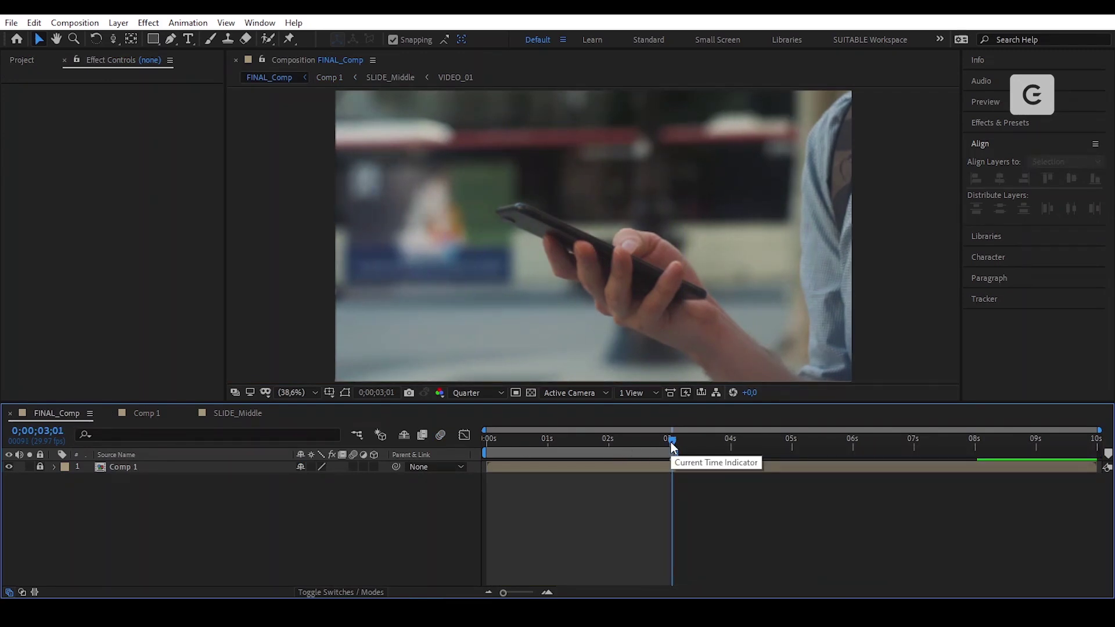
pyautogui.press('n')
pyautogui.moveTo(671, 442); pyautogui.dragTo(472, 479)
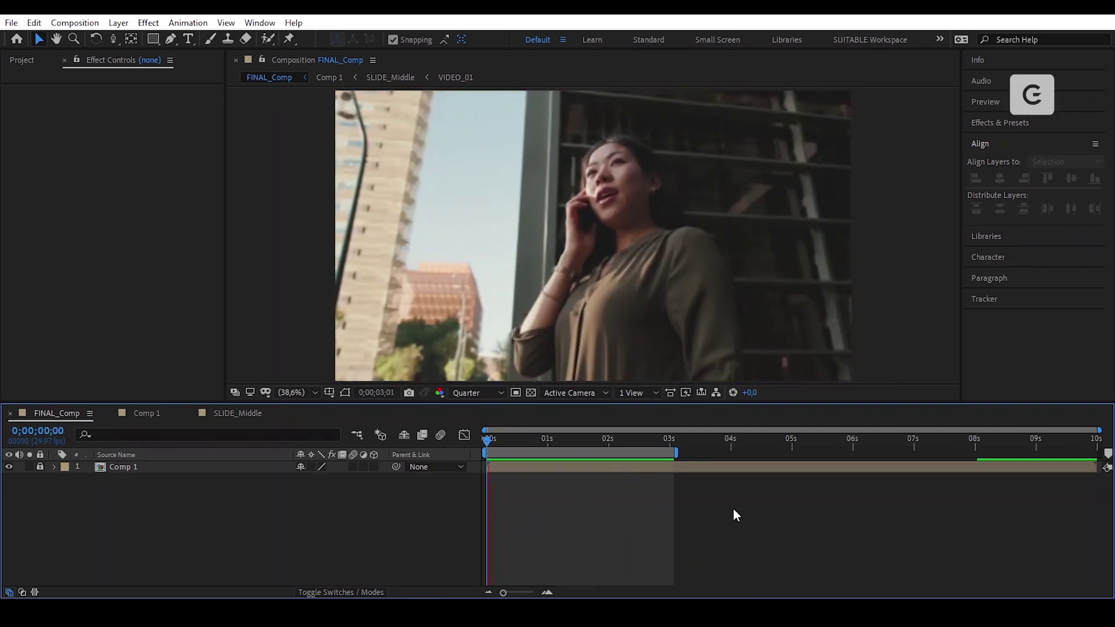
pyautogui.press('space')
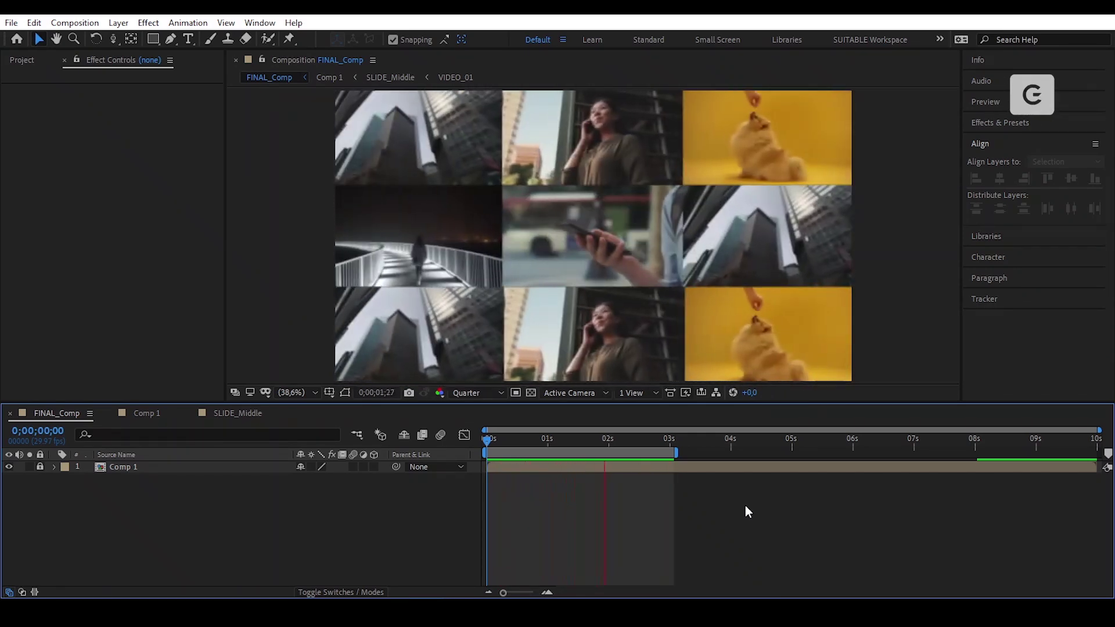
# Step: In Comp 1, shift all Position keyframes of the UP, DOWN and MIDDLE controllers so the first ones start at 0;00;00;05, and scrub through the result
pyautogui.click(143, 413)
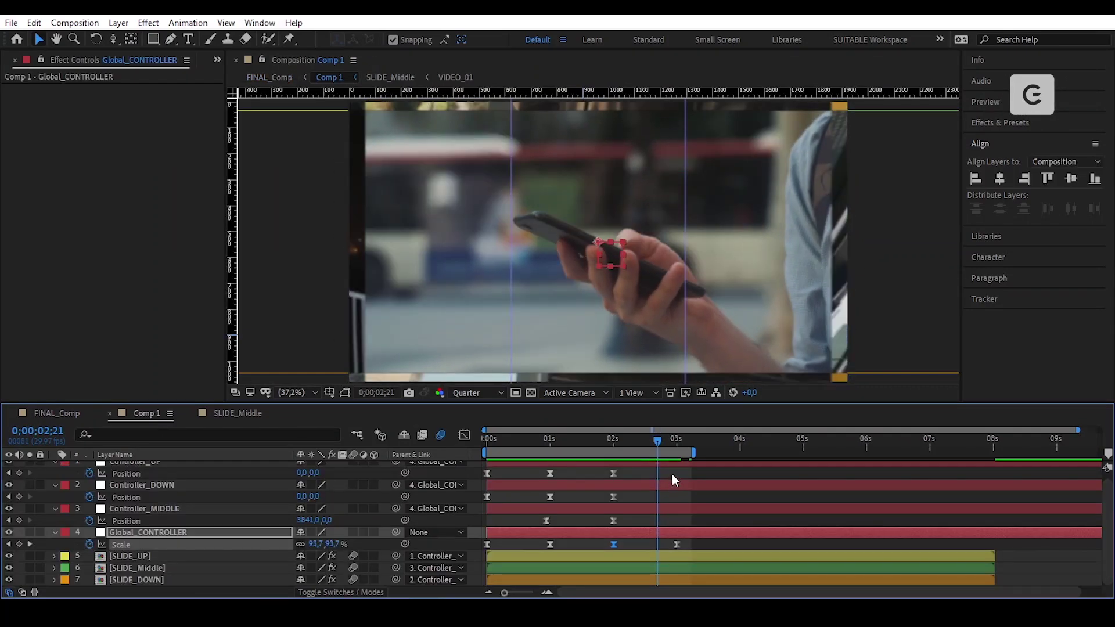
pyautogui.moveTo(651, 440); pyautogui.dragTo(487, 461)
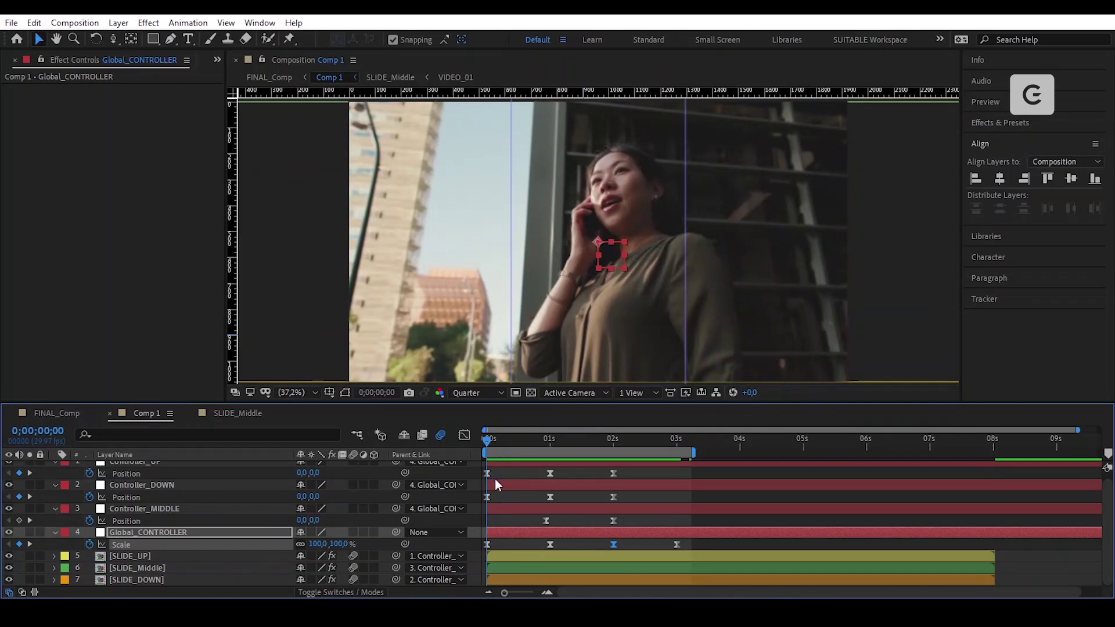
pyautogui.scroll(1, 497, 482)
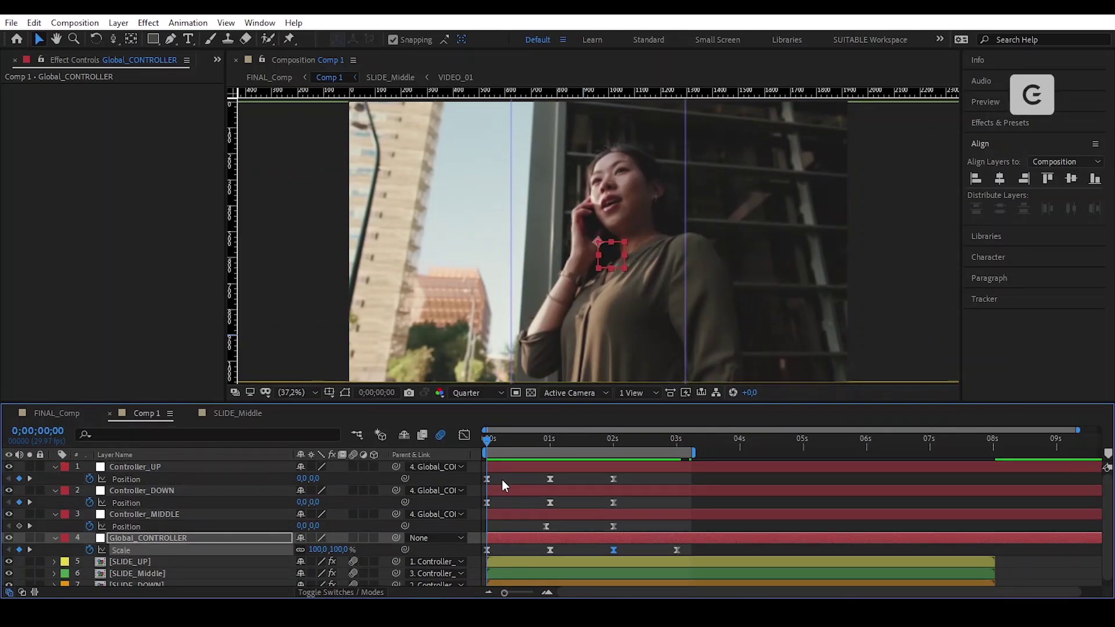
pyautogui.press('space')
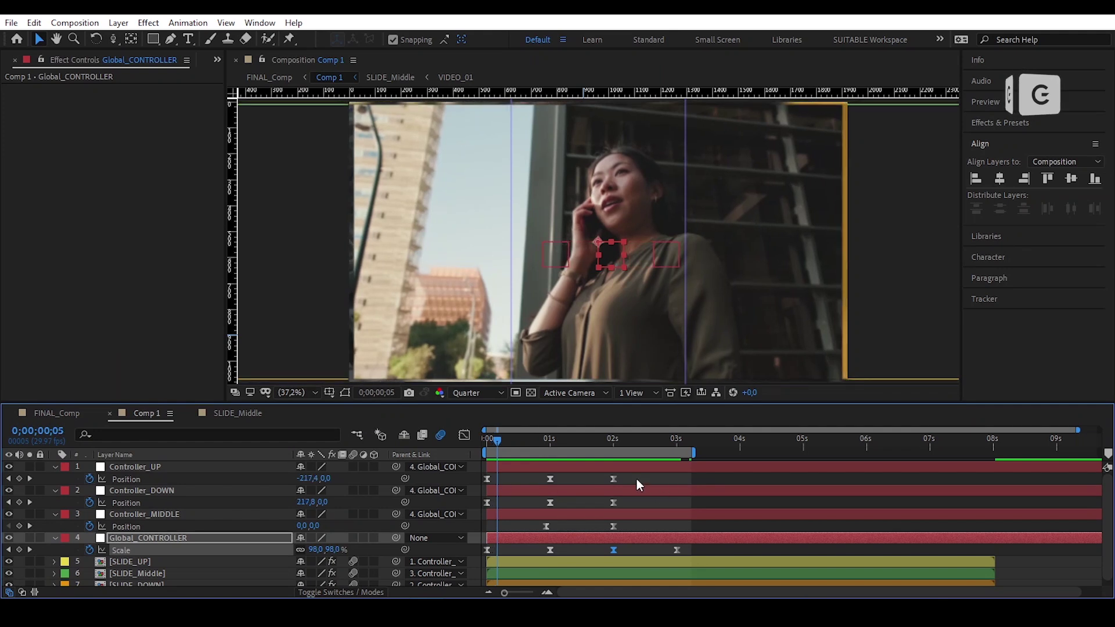
pyautogui.moveTo(637, 480); pyautogui.dragTo(480, 527)
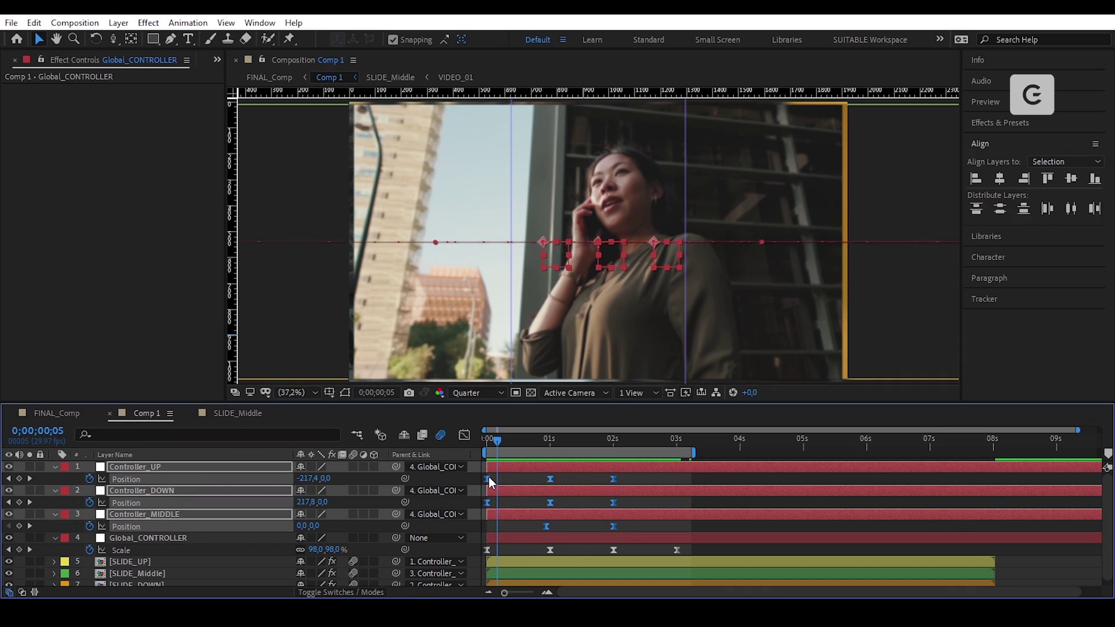
pyautogui.moveTo(489, 478); pyautogui.dragTo(496, 479)
pyautogui.click(514, 479)
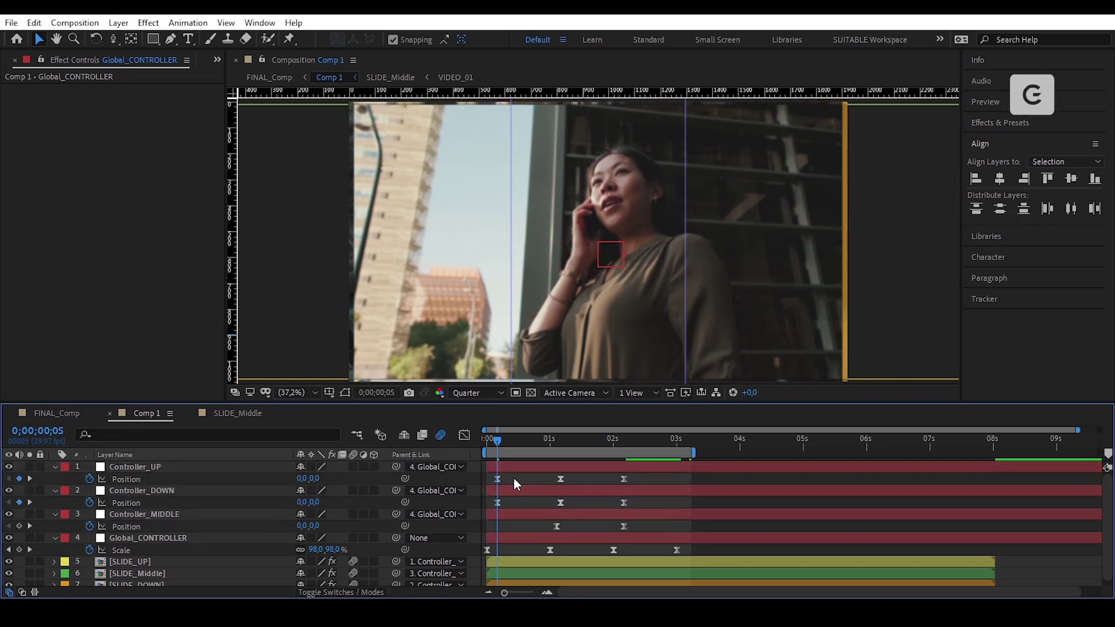
pyautogui.moveTo(492, 442); pyautogui.dragTo(672, 477)
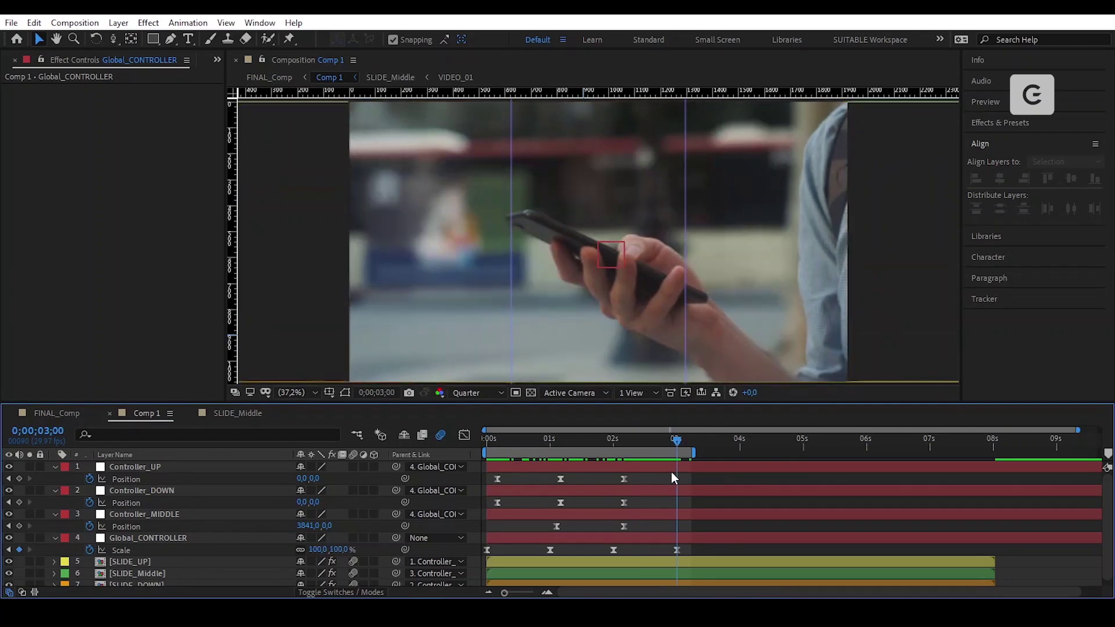
# Step: Preview the full animation in FINAL_Comp and return the playhead to the start
pyautogui.click(77, 415)
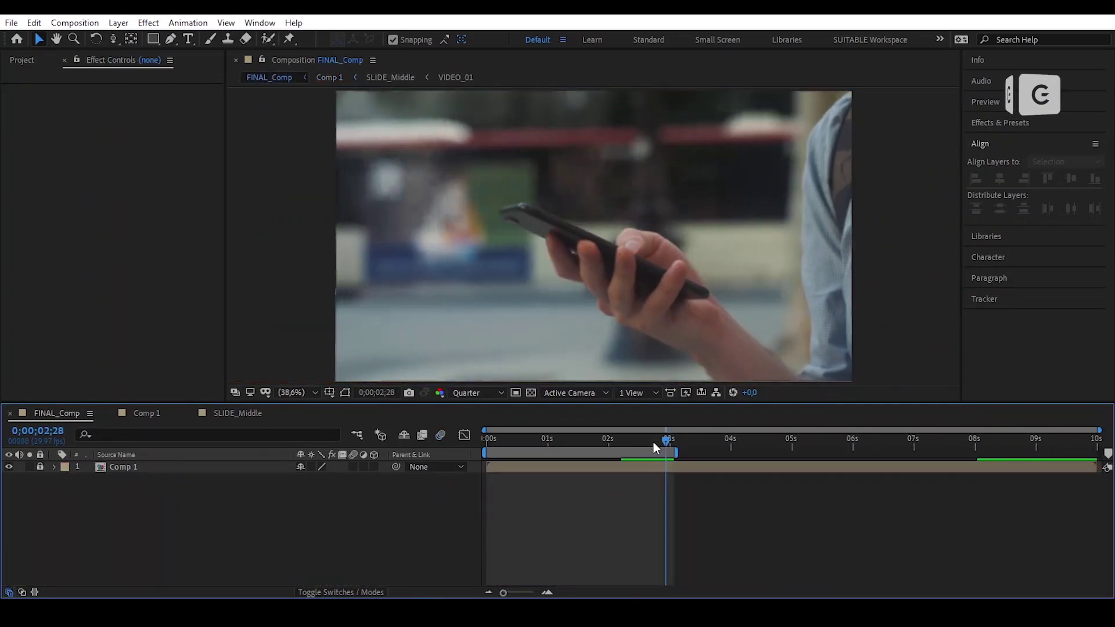
pyautogui.press('space')
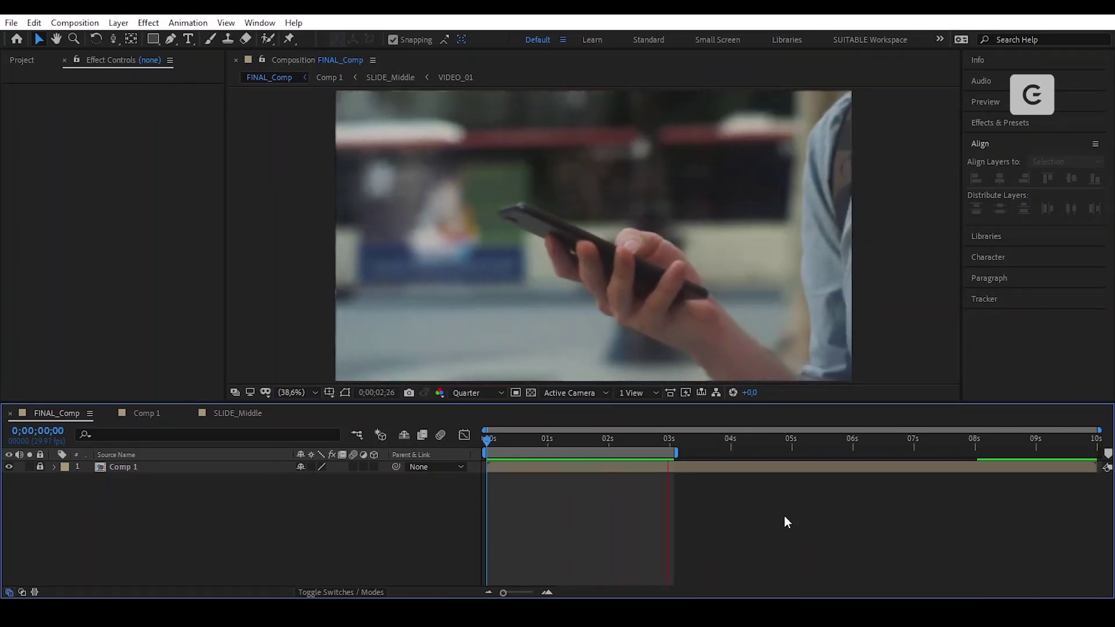
pyautogui.press('space')
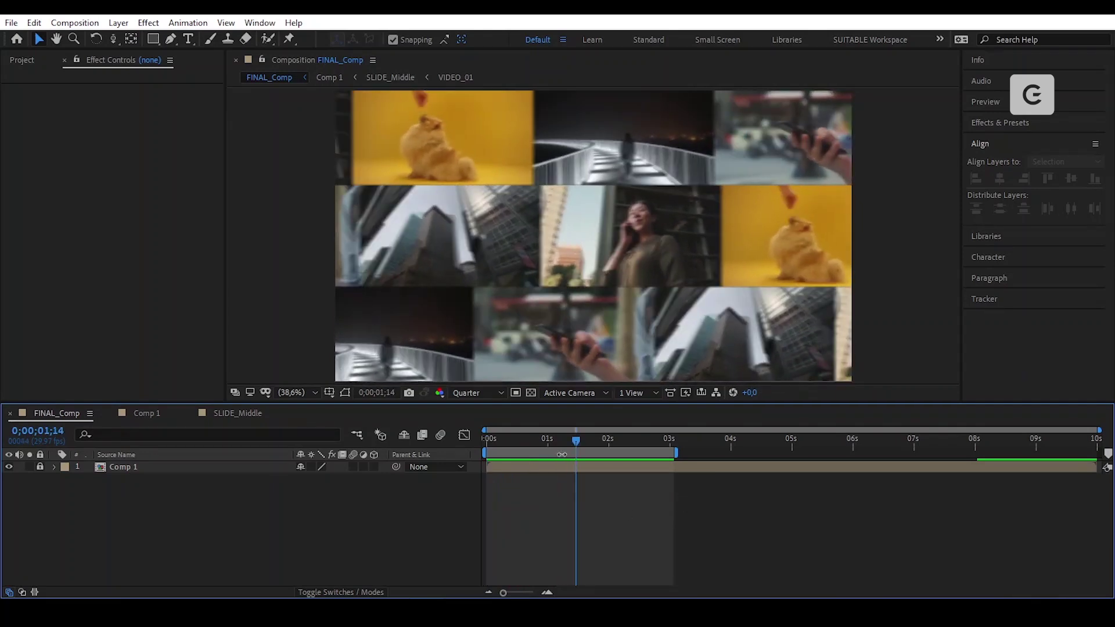
pyautogui.moveTo(563, 440); pyautogui.dragTo(458, 462)
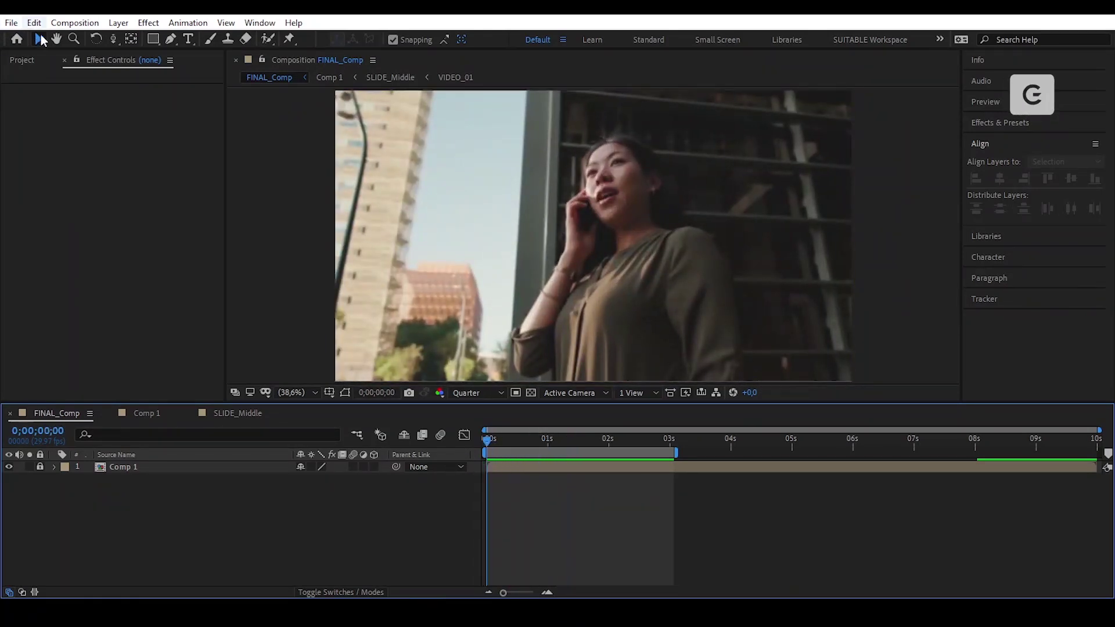
# Step: Add a black solid layer above Comp 1 in FINAL_Comp
pyautogui.click(22, 60)
pyautogui.click(192, 517)
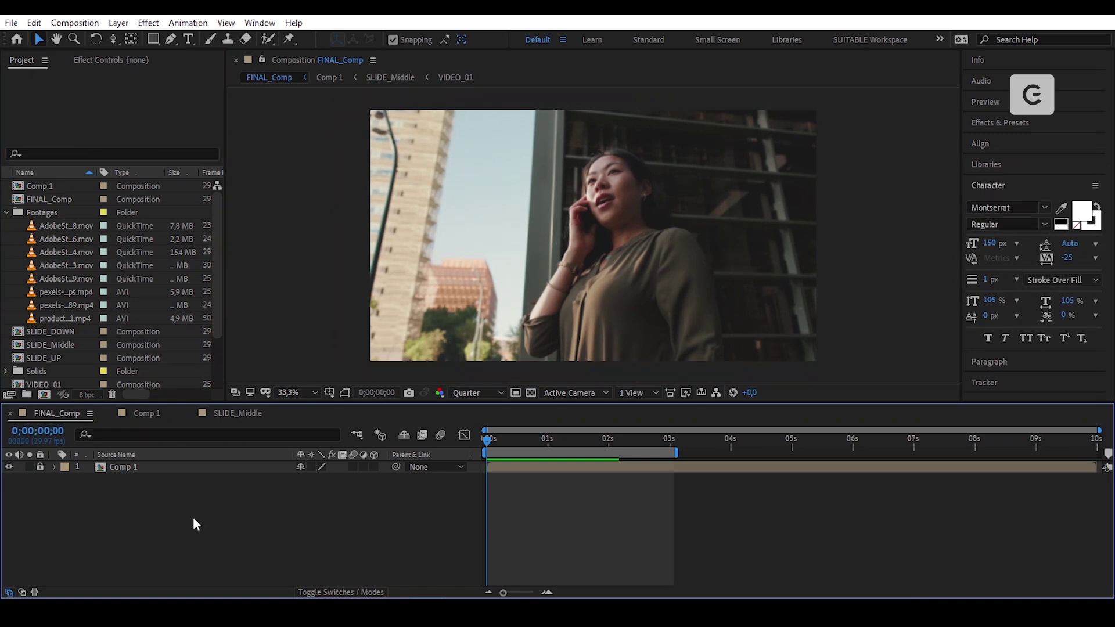
pyautogui.rightClick(193, 517)
pyautogui.moveTo(291, 366)
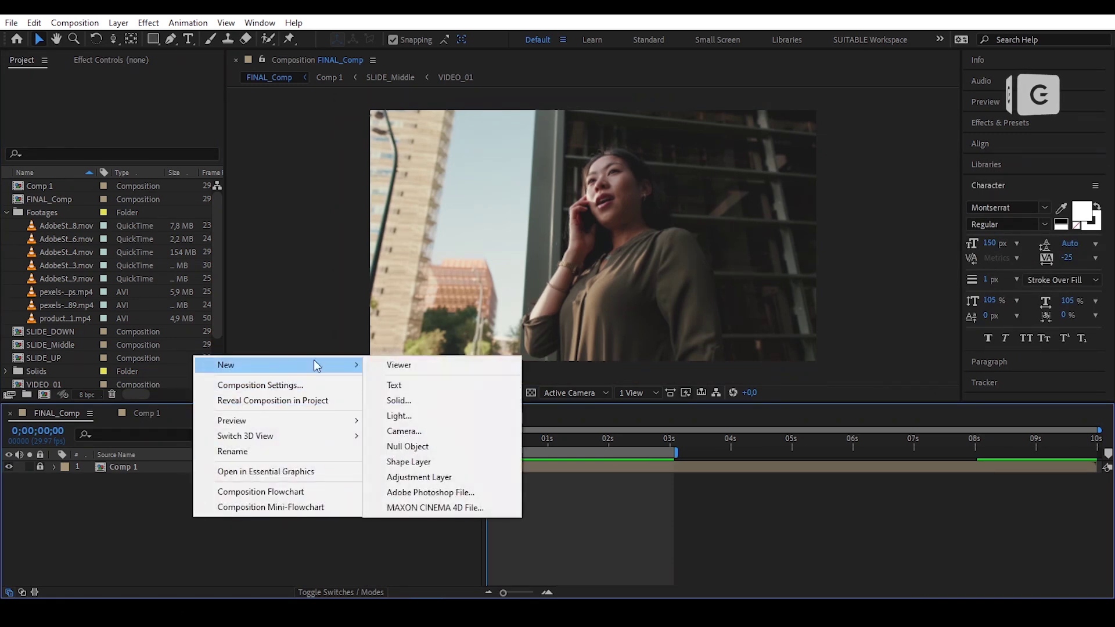
pyautogui.click(448, 398)
pyautogui.press('Return')
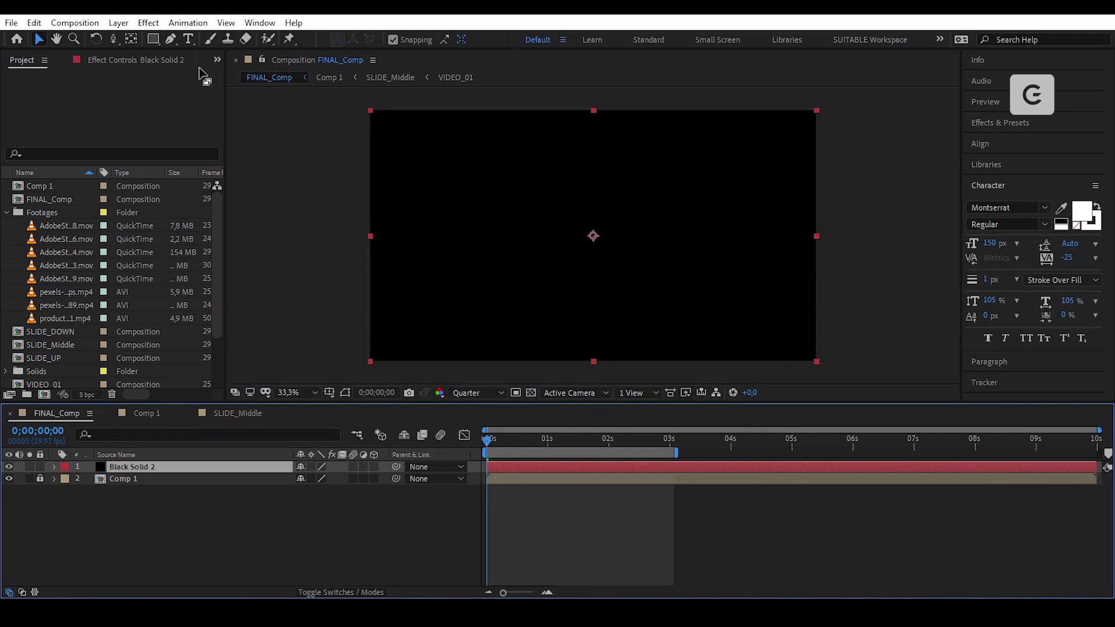
# Step: Add a full-frame rectangular mask to the black solid and show its mask path in the fitted composition view
pyautogui.doubleClick(153, 38)
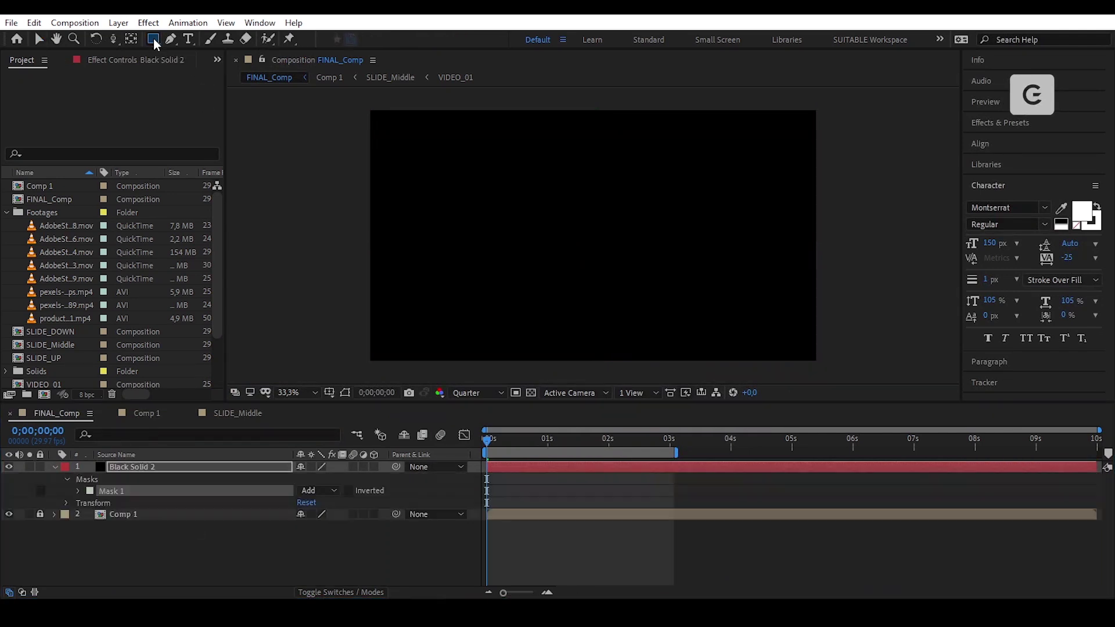
pyautogui.click(169, 580)
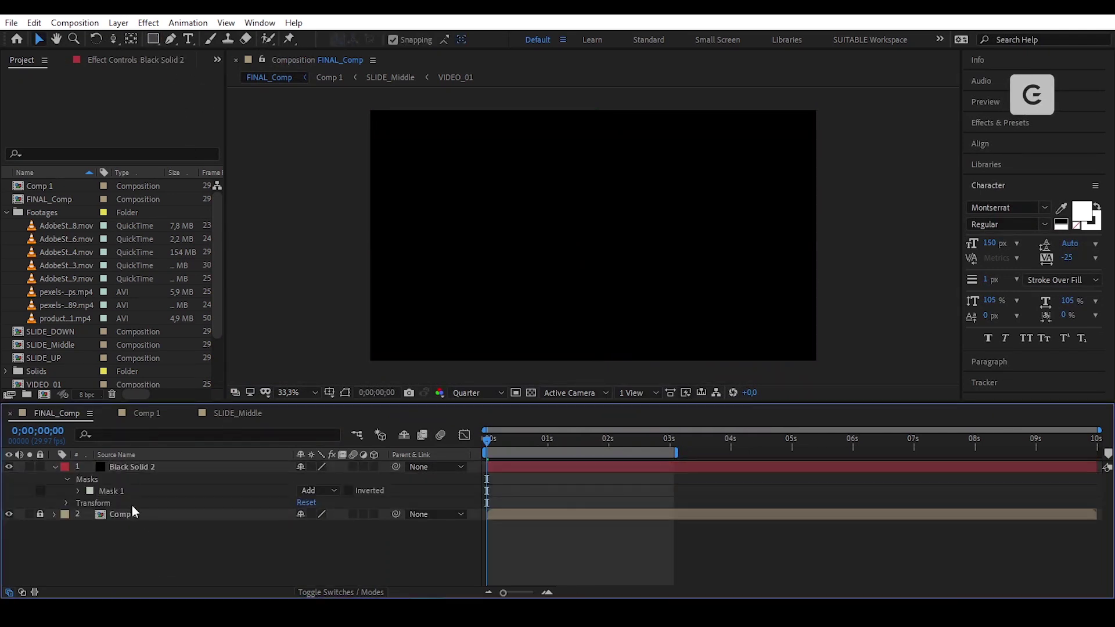
pyautogui.click(77, 491)
pyautogui.click(172, 492)
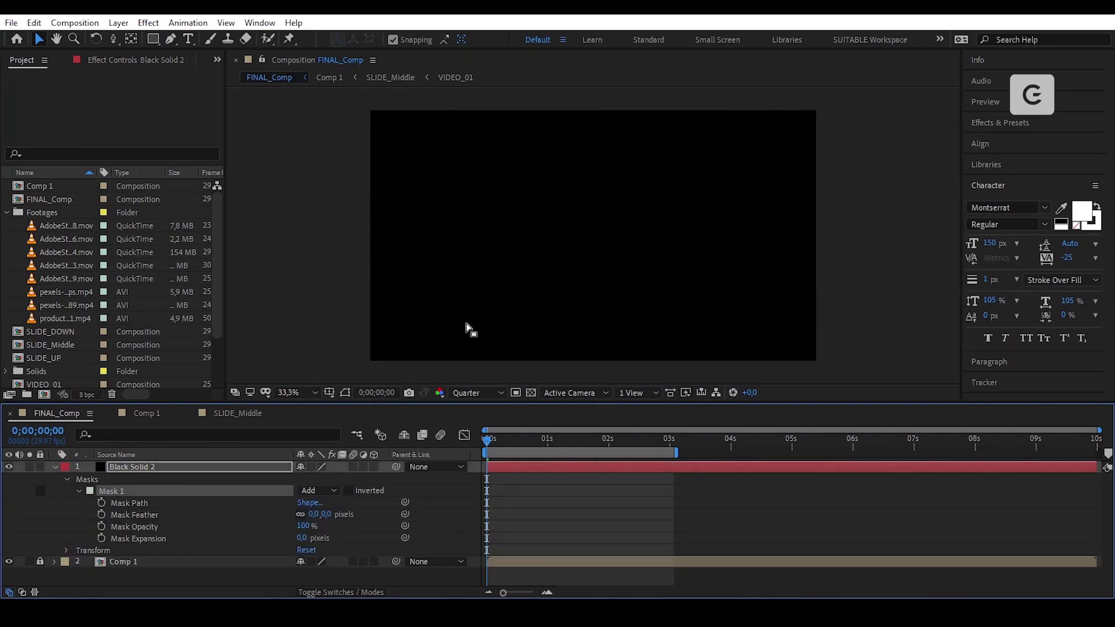
pyautogui.press(',')
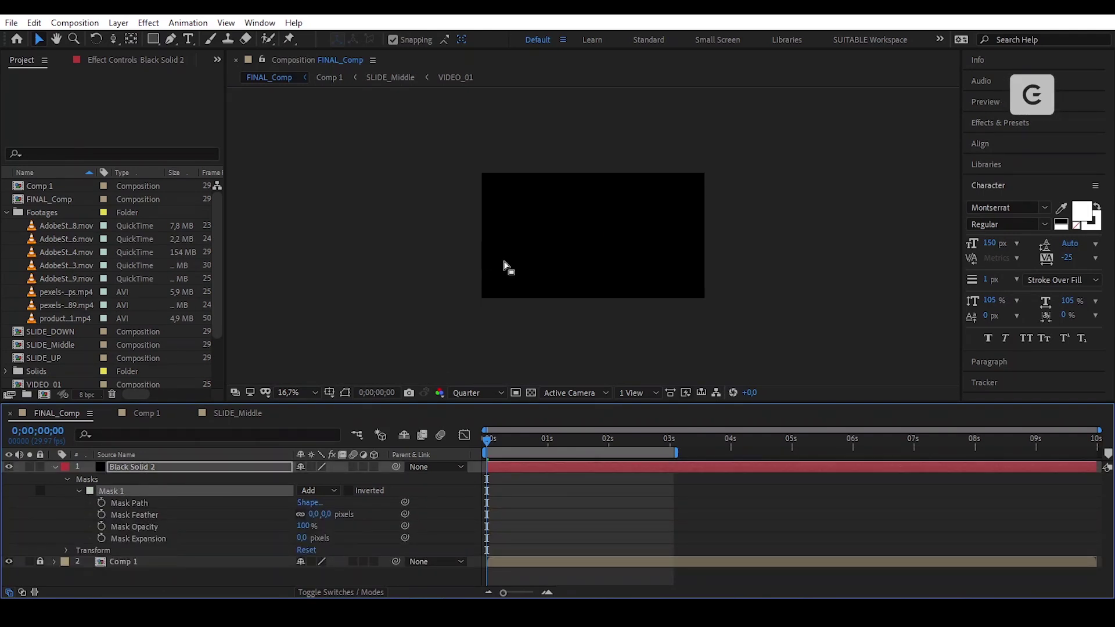
pyautogui.click(345, 392)
pyautogui.click(303, 393)
pyautogui.click(337, 156)
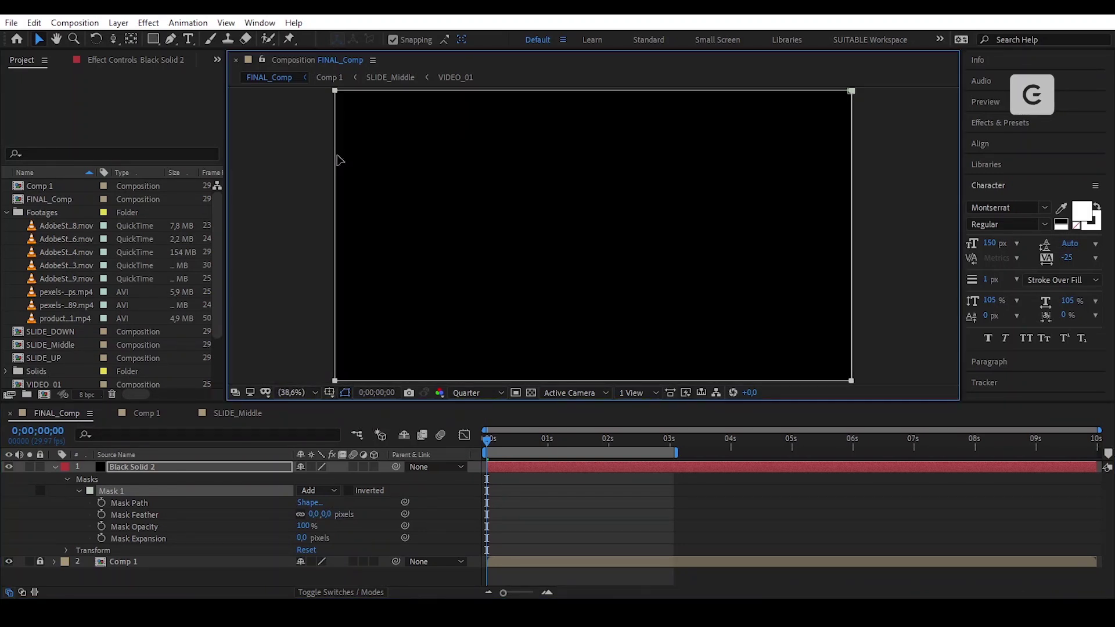
pyautogui.click(205, 501)
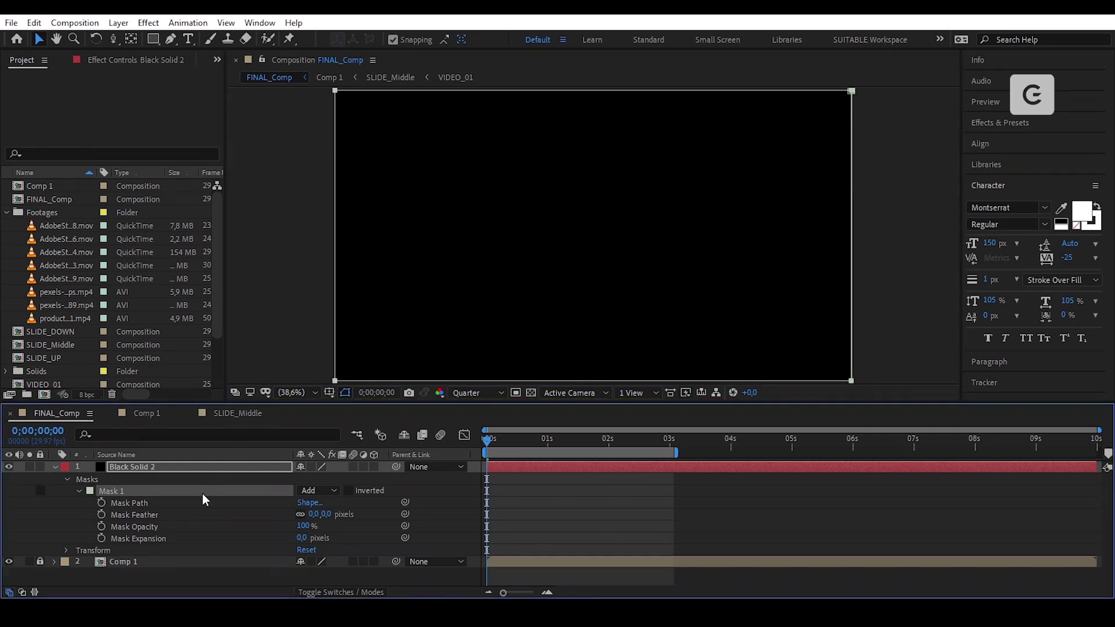
# Step: Free-transform the mask to shrink it slightly and evenly at its top and bottom edges, and display the Title/Action Safe guides
pyautogui.hotkey('ctrl', 't')
pyautogui.click(592, 88)
pyautogui.moveTo(591, 88); pyautogui.dragTo(595, 102)
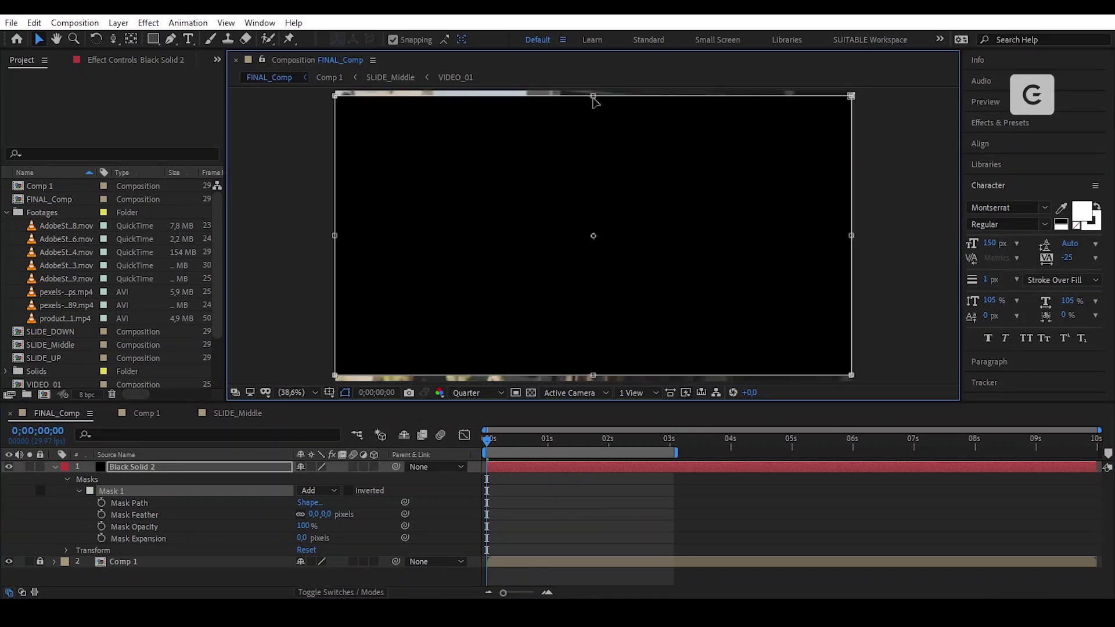
pyautogui.click(329, 392)
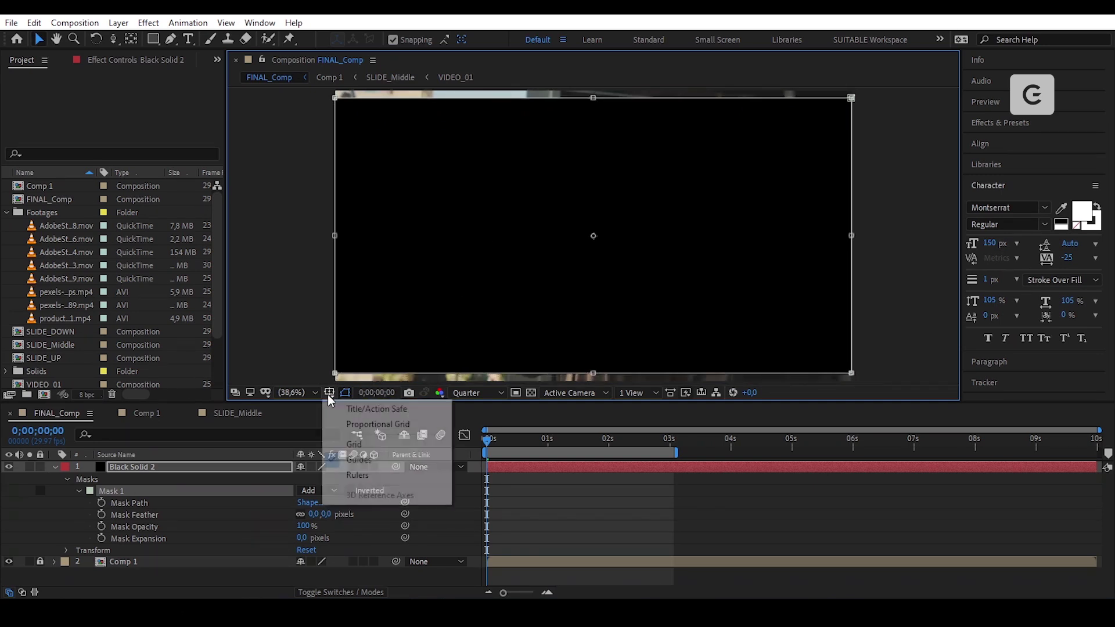
pyautogui.click(365, 410)
# Step: Align the mask's top edge with the outer action-safe line, moving the bottom edge symmetrically
pyautogui.press('/')
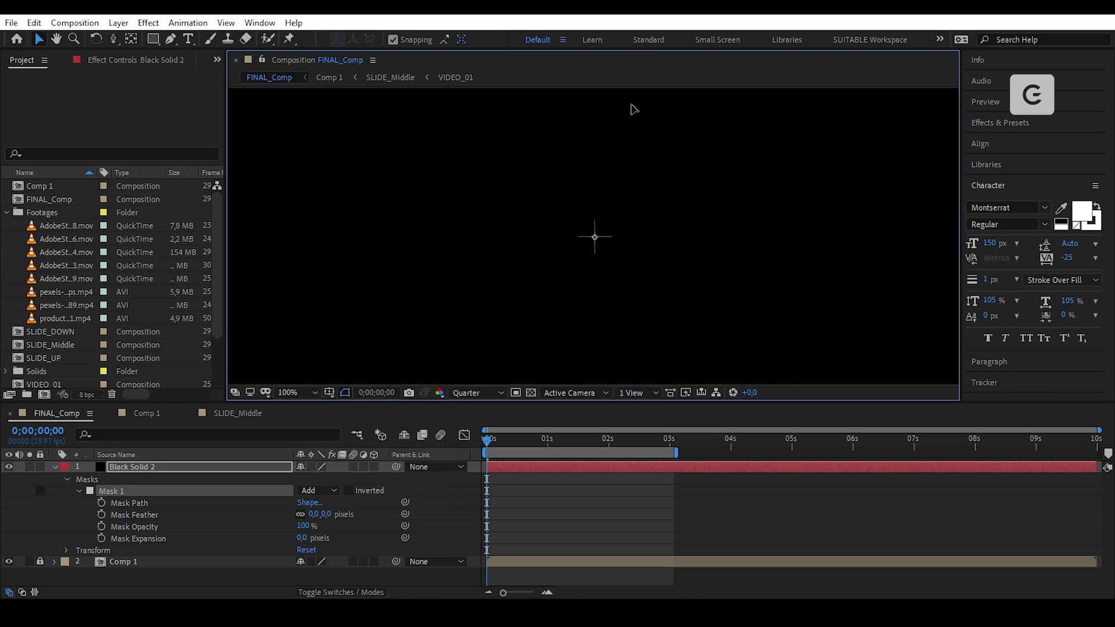
pyautogui.moveTo(637, 282); pyautogui.dragTo(647, 317)
pyautogui.press('v')
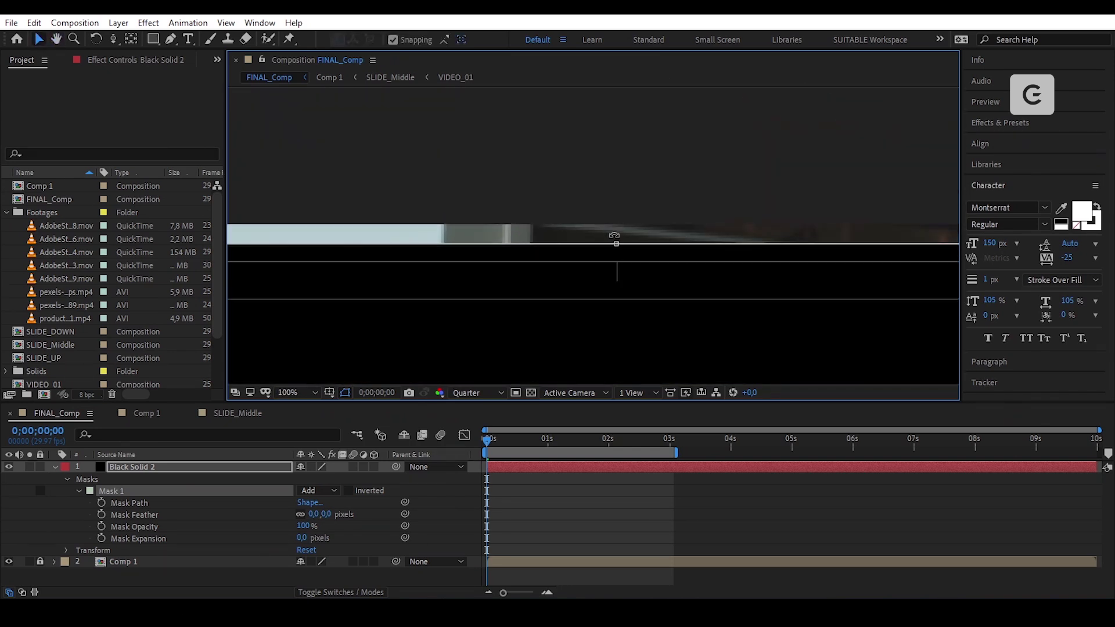
pyautogui.moveTo(616, 244); pyautogui.dragTo(616, 262)
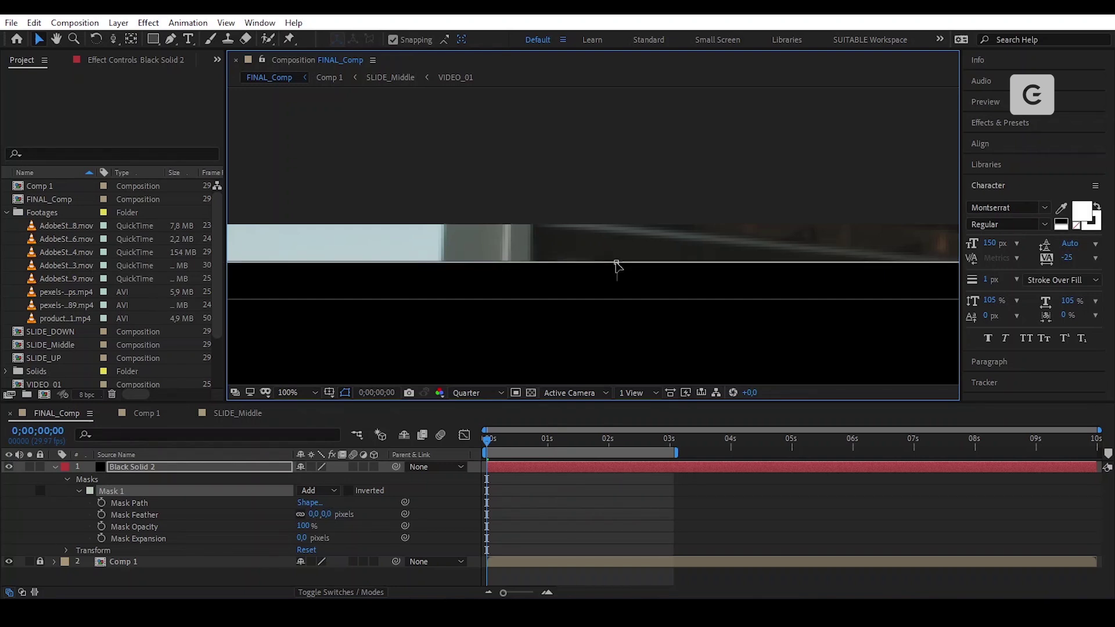
pyautogui.click(290, 395)
pyautogui.click(315, 161)
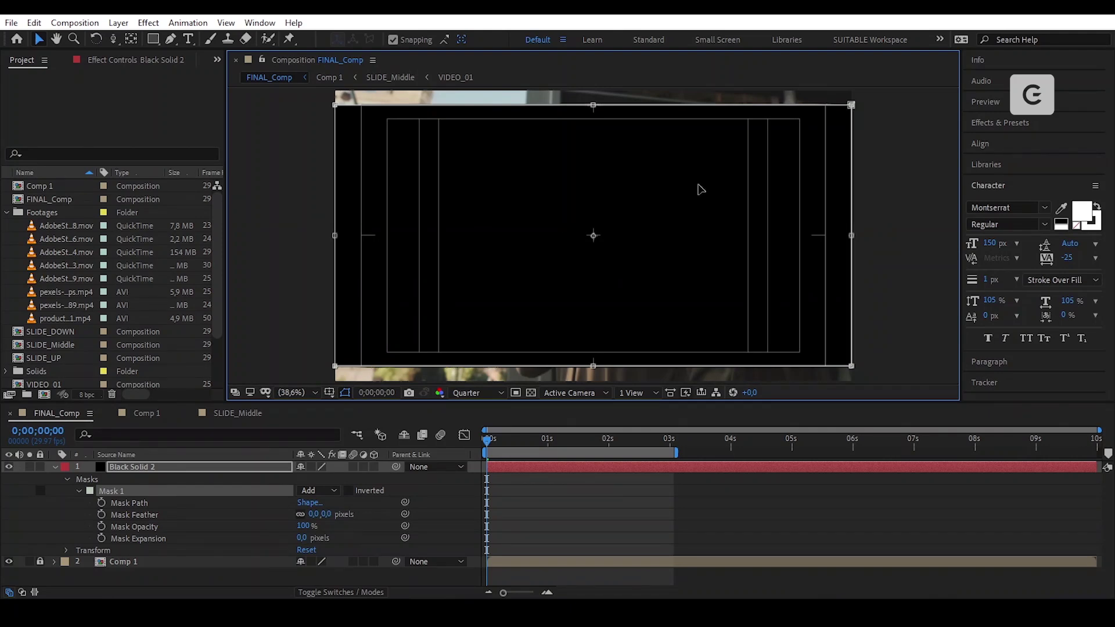
# Step: Invert the black solid's mask to form letterbox bars and hide the Title/Action Safe guides
pyautogui.click(349, 491)
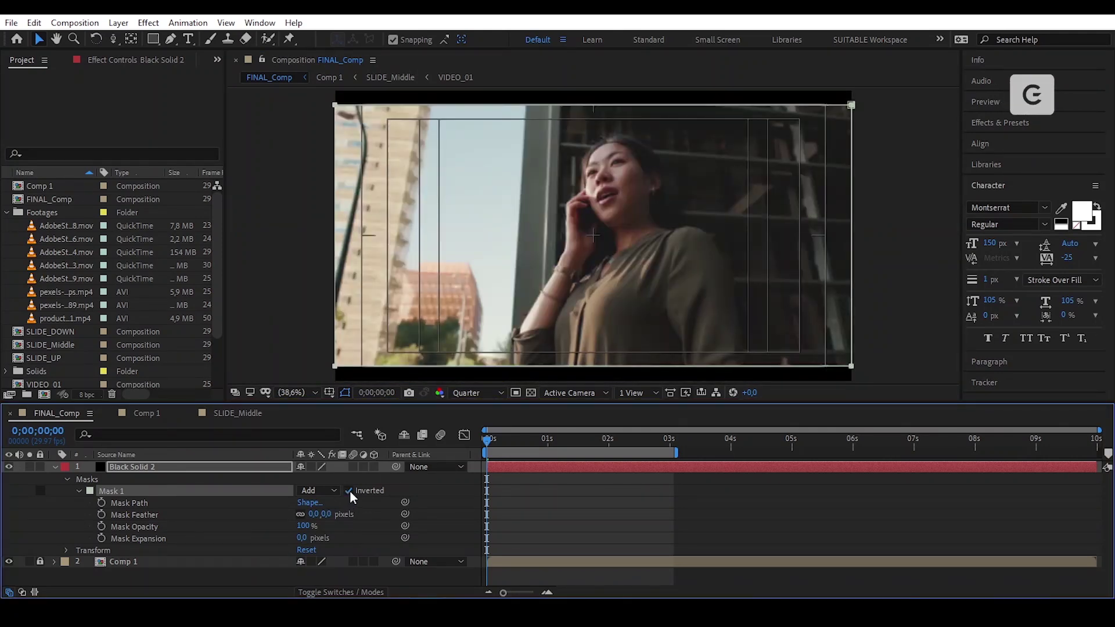
pyautogui.click(693, 517)
pyautogui.click(327, 393)
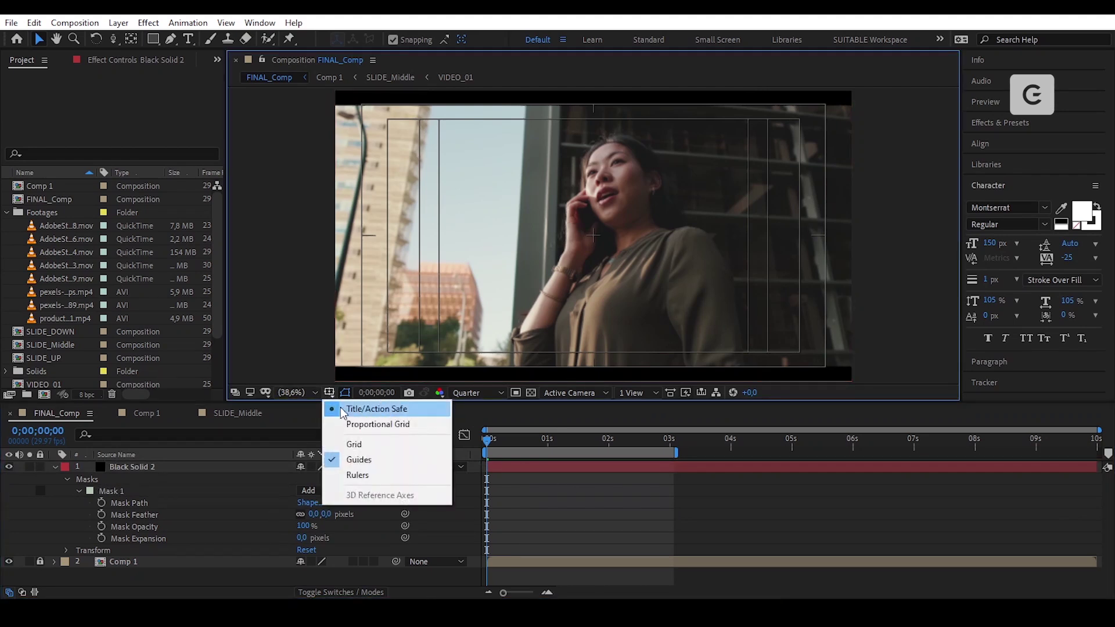
pyautogui.click(377, 408)
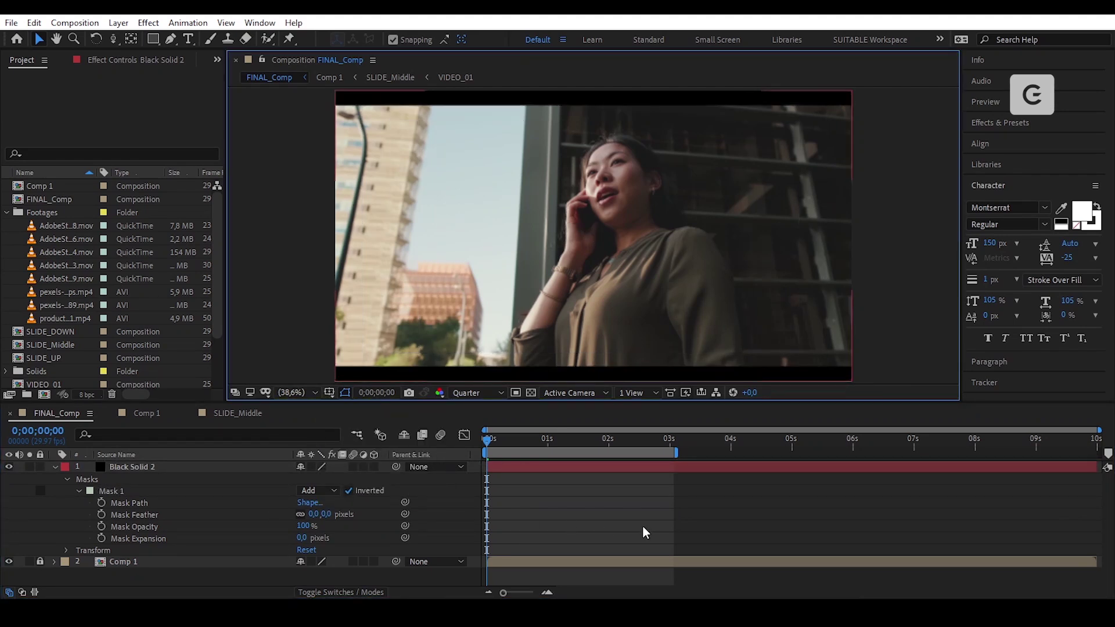
# Step: Collapse the black solid's properties and preview the letterboxed animation in FINAL_Comp
pyautogui.hotkey('ctrl', '`')
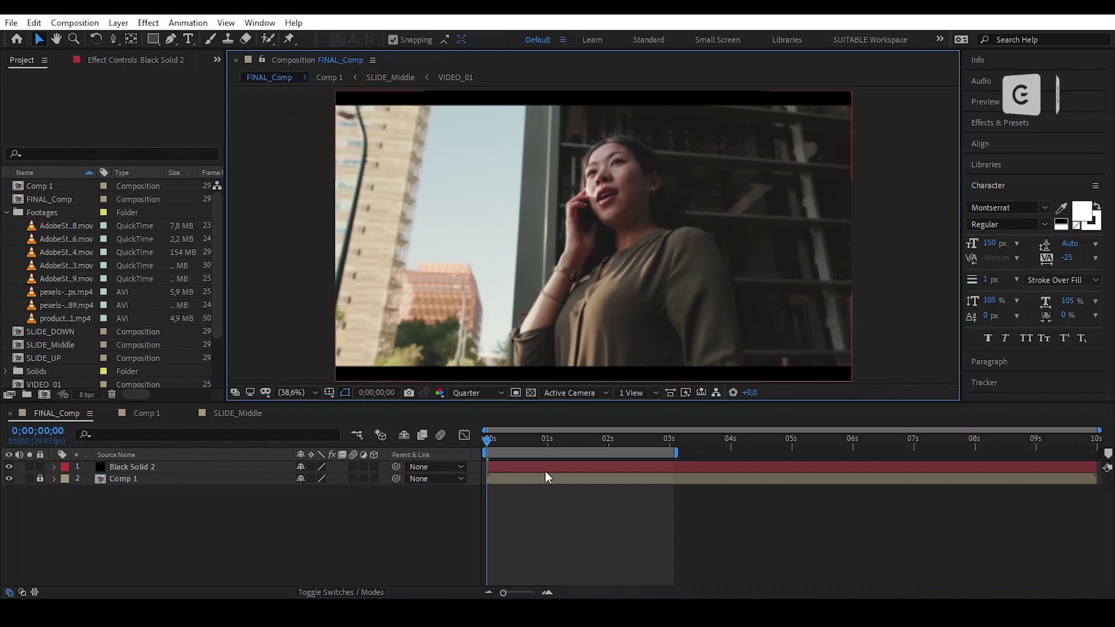
pyautogui.press('space')
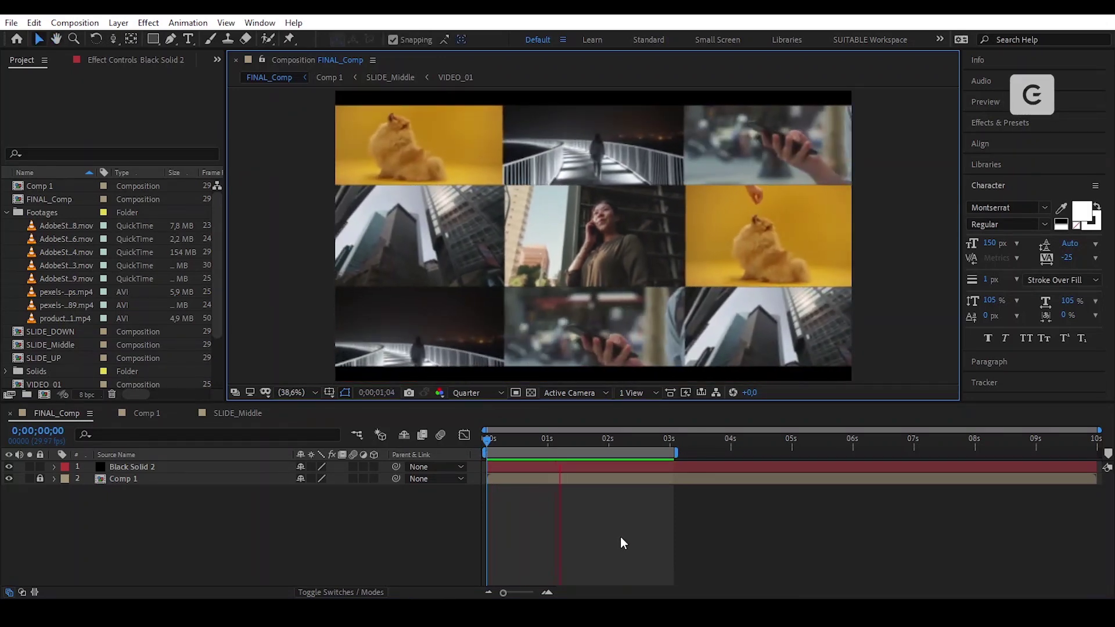